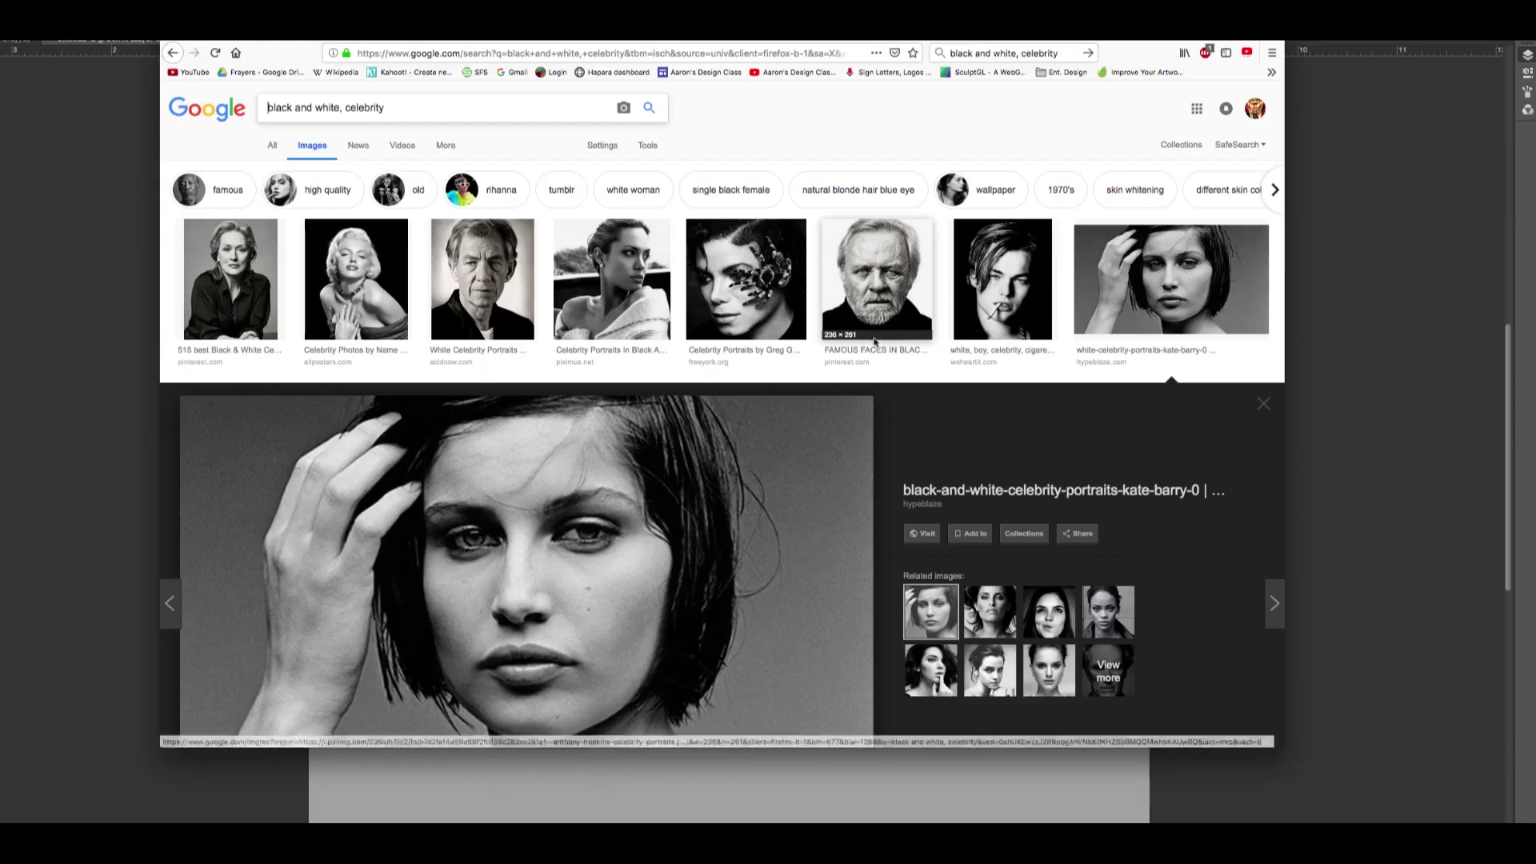
- Drag the black-and-white portrait from Google Images onto the Photoshop canvas as Layer 1
{"action": "scroll", "coordinate": [810, 314], "scroll_direction": "down", "scroll_amount": 5}
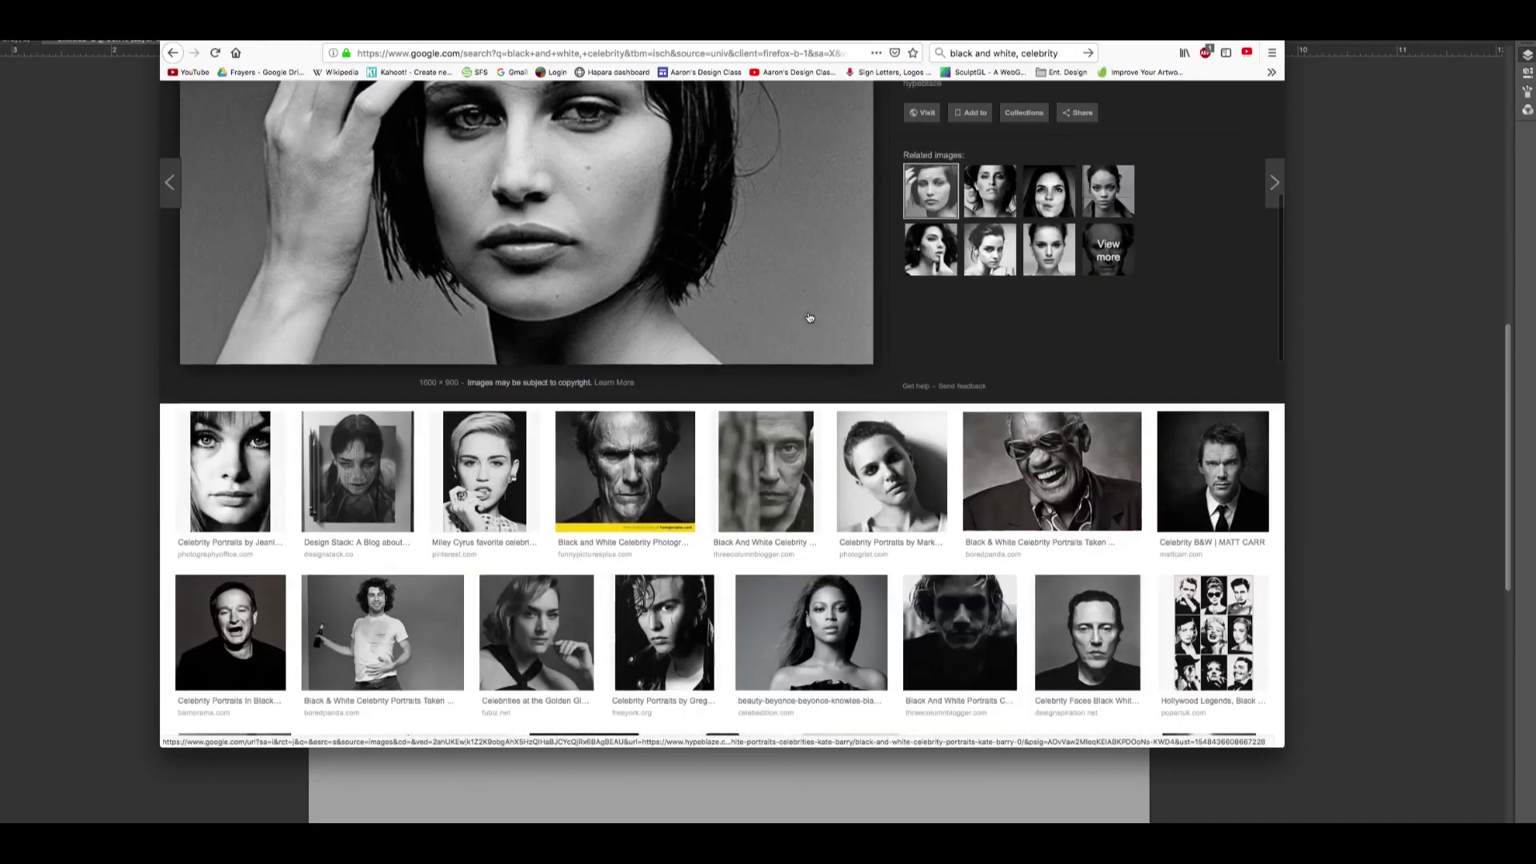
{"action": "scroll", "coordinate": [808, 316], "scroll_direction": "up", "scroll_amount": 2}
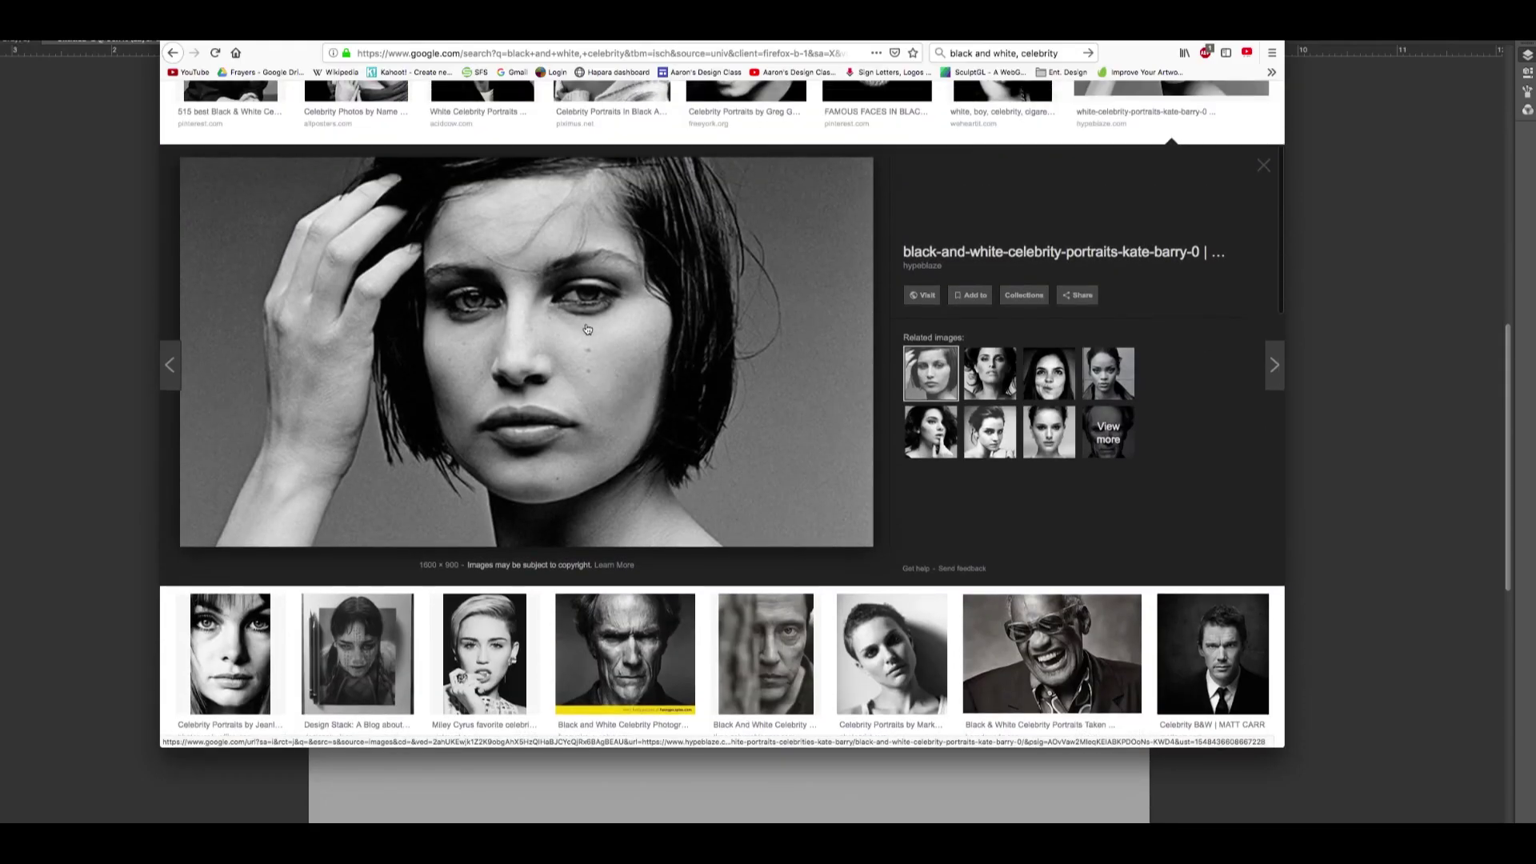
{"action": "scroll", "coordinate": [560, 256], "scroll_direction": "up", "scroll_amount": 1}
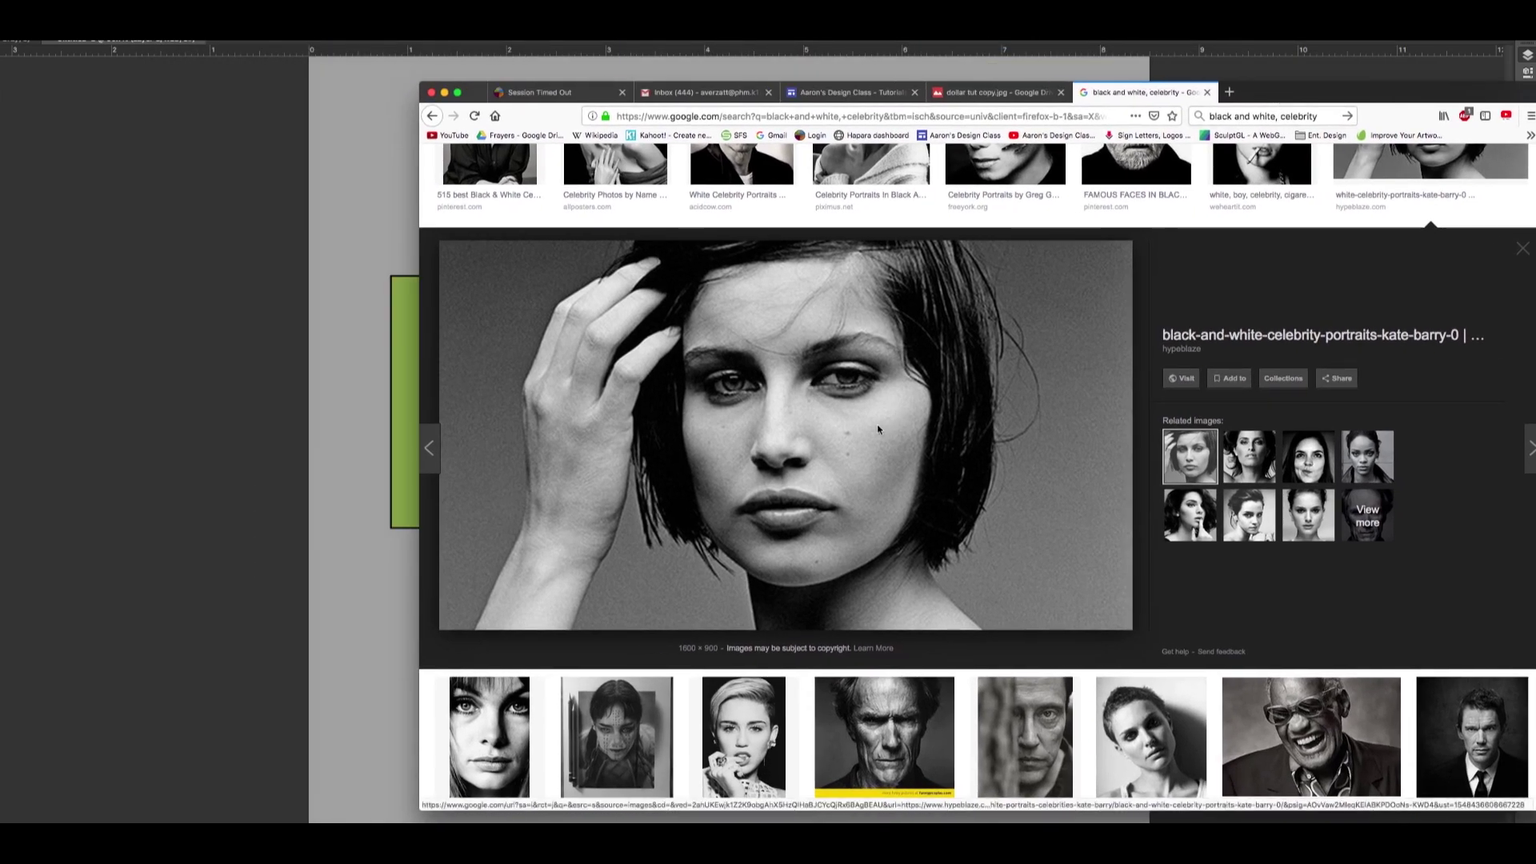
{"action": "scroll", "coordinate": [881, 448], "scroll_direction": "up", "scroll_amount": 5}
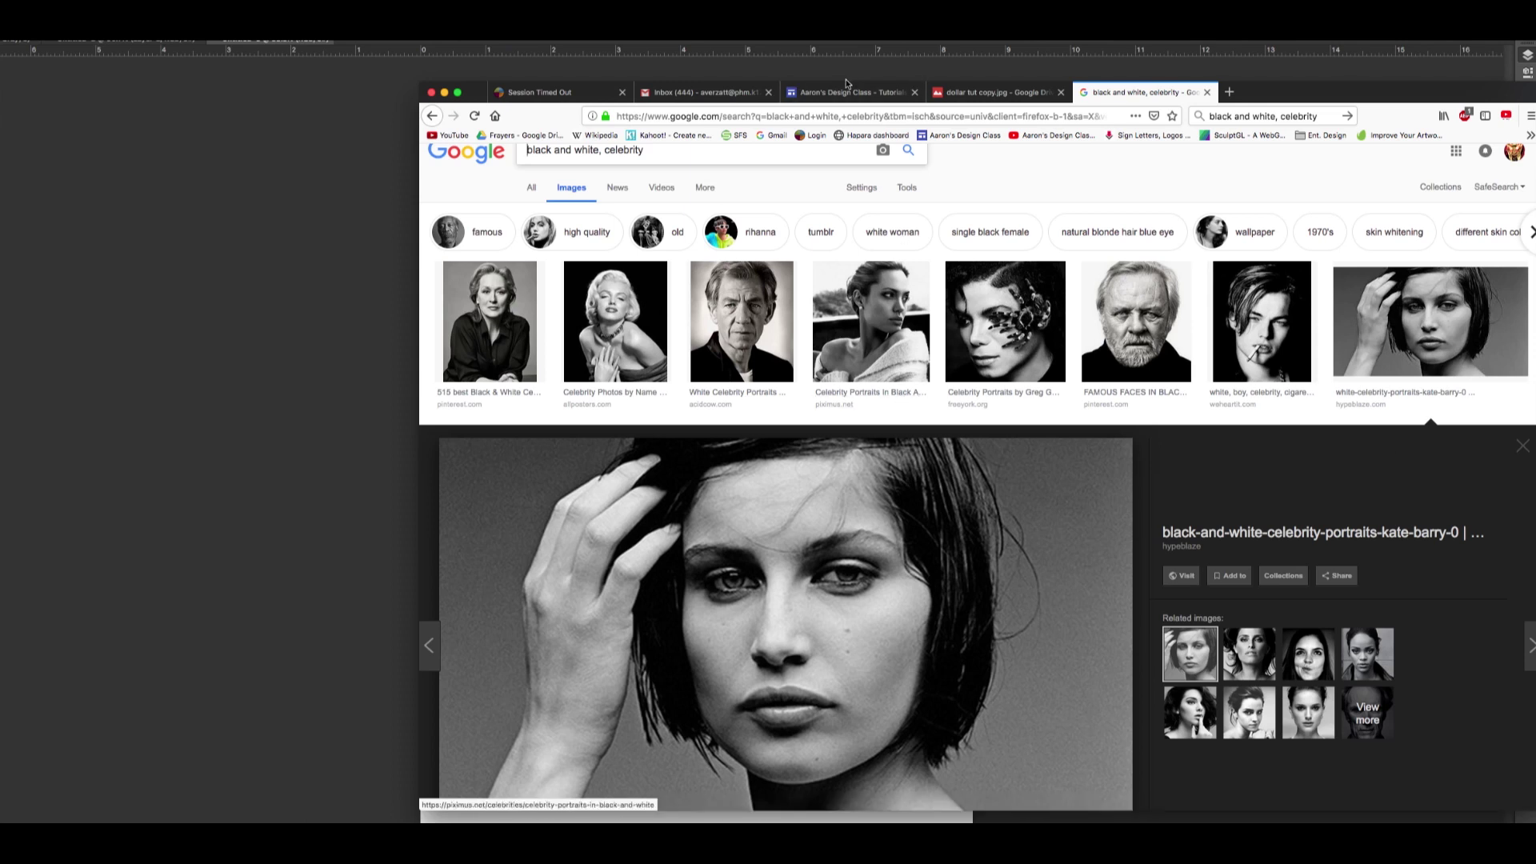
{"action": "left_click_drag", "start_coordinate": [1244, 103], "coordinate": [1356, 96]}
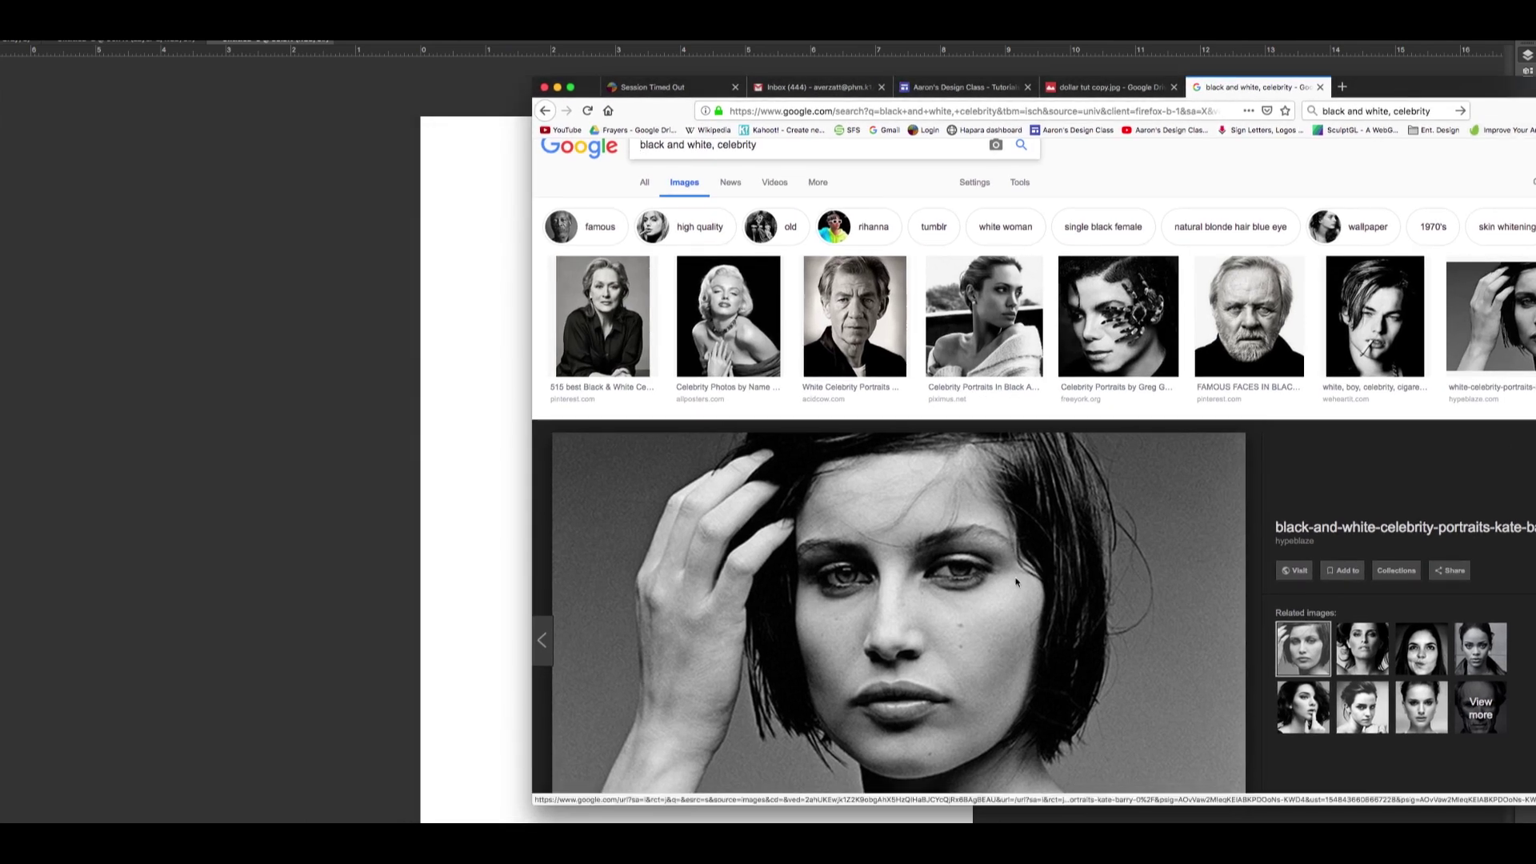
{"action": "left_click_drag", "start_coordinate": [1016, 589], "coordinate": [687, 497]}
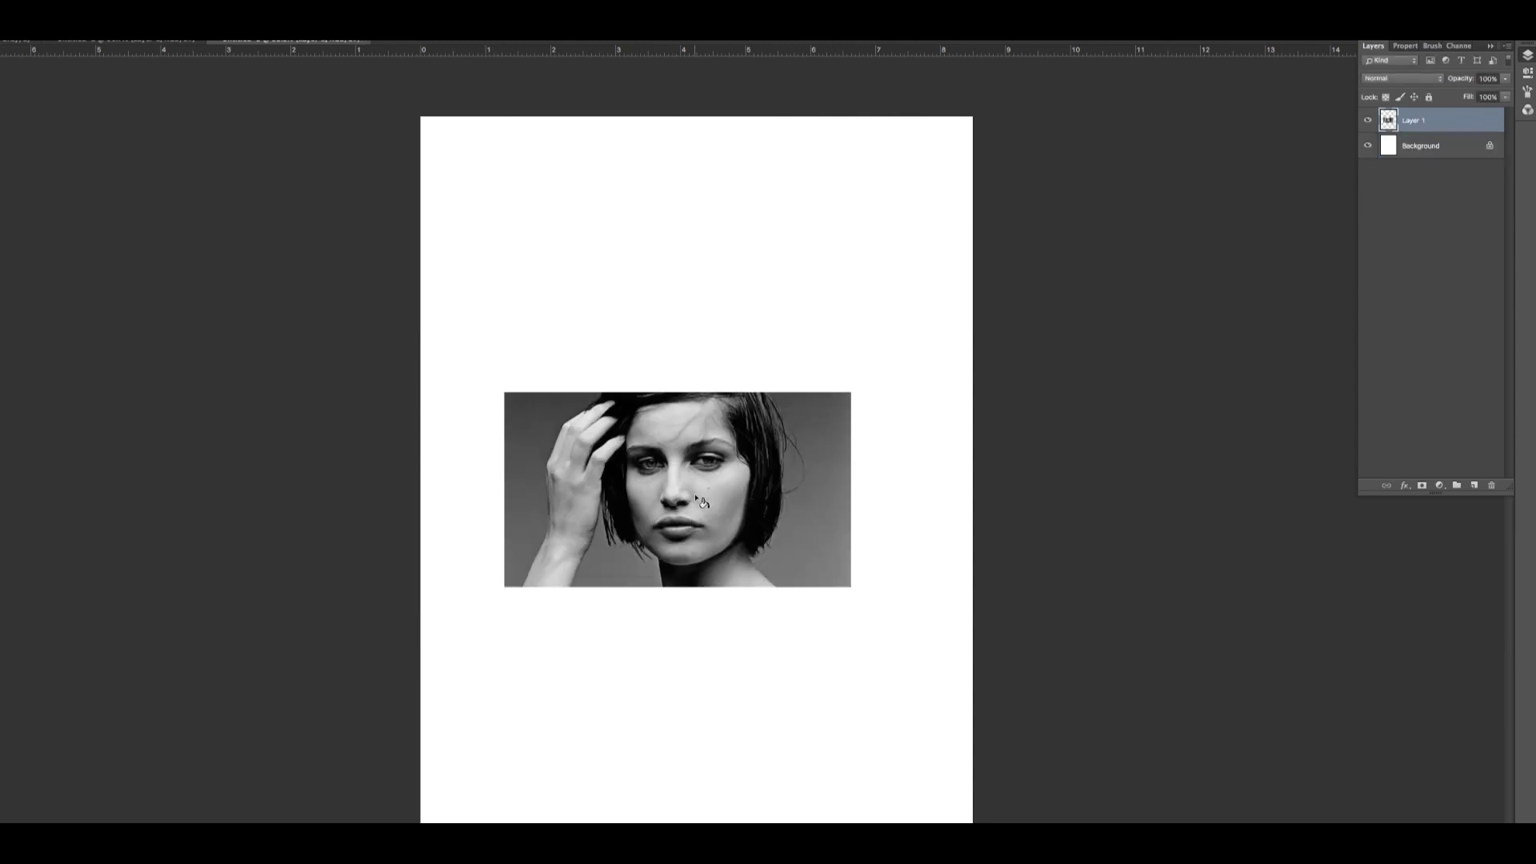
- Lasso and delete the grey backdrop right of the hair, then begin a lasso near the hand
{"action": "scroll", "coordinate": [702, 498], "scroll_direction": "up", "scroll_amount": 5}
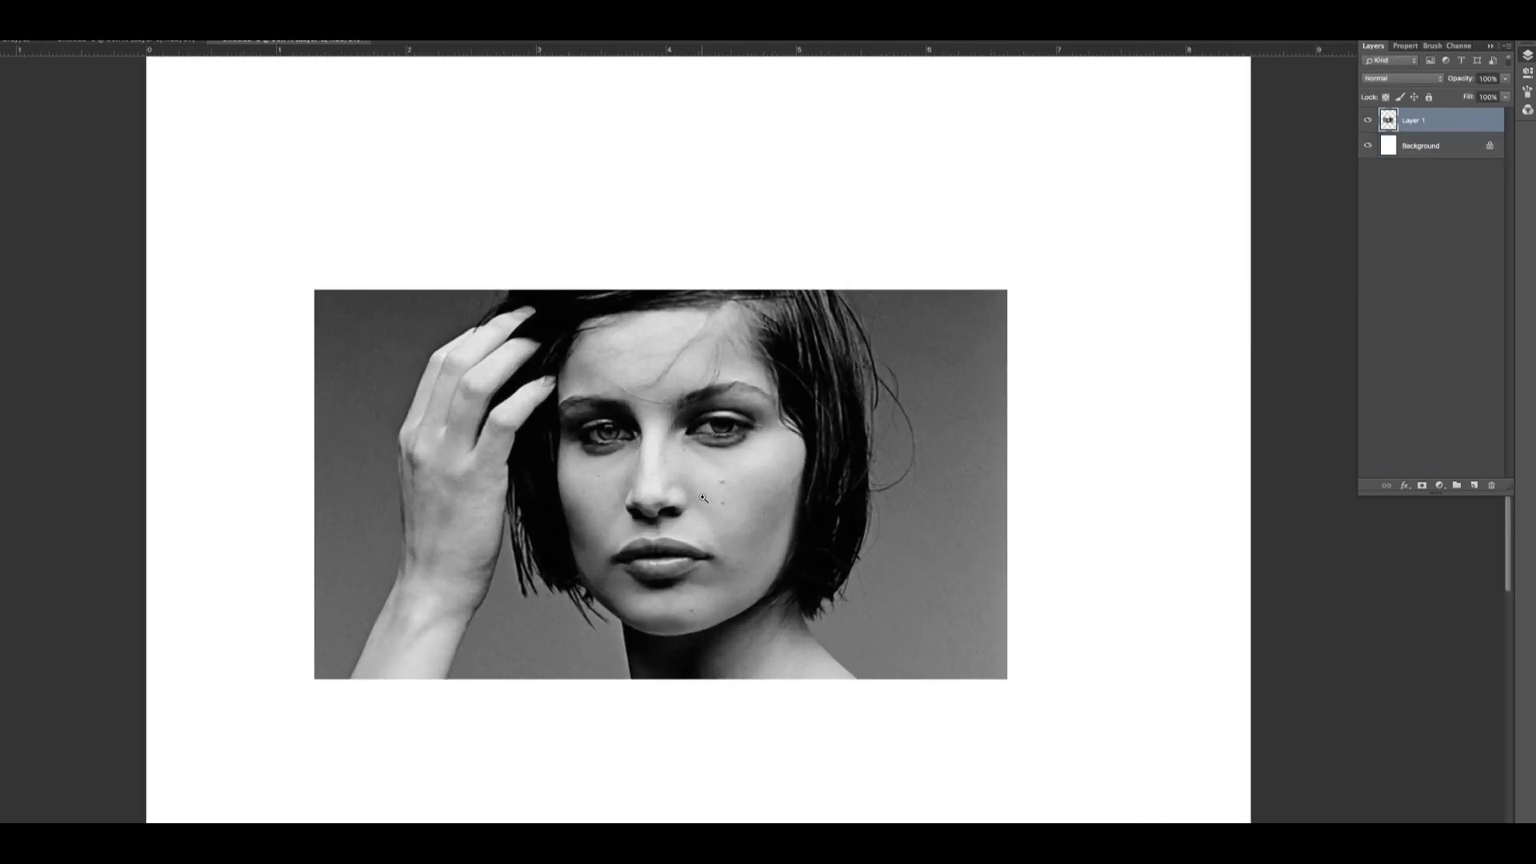
{"action": "key", "text": "l"}
{"action": "mouse_move", "coordinate": [867, 268]}
{"action": "left_mouse_down"}
{"action": "mouse_move", "coordinate": [1063, 699]}
{"action": "mouse_move", "coordinate": [1073, 199]}
{"action": "mouse_move", "coordinate": [888, 182]}
{"action": "left_mouse_up"}
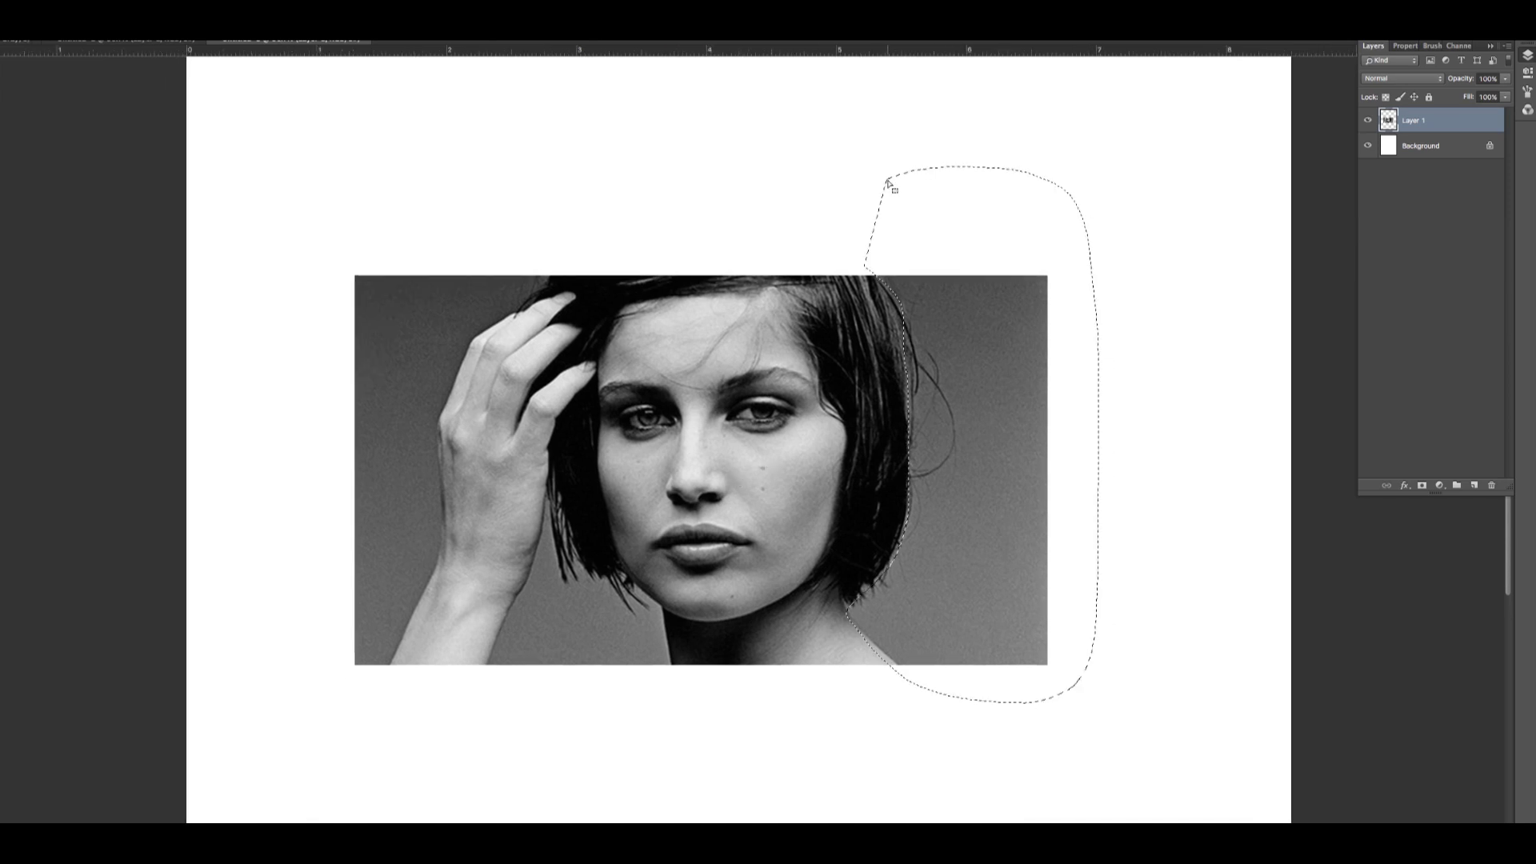
{"action": "key", "text": "Delete"}
{"action": "mouse_move", "coordinate": [569, 255]}
{"action": "left_mouse_down"}
{"action": "mouse_move", "coordinate": [521, 331]}
{"action": "mouse_move", "coordinate": [542, 488]}
{"action": "mouse_move", "coordinate": [606, 581]}
{"action": "mouse_move", "coordinate": [661, 610]}
{"action": "mouse_move", "coordinate": [673, 661]}
{"action": "mouse_move", "coordinate": [646, 686]}
{"action": "mouse_move", "coordinate": [458, 699]}
{"action": "left_mouse_up"}
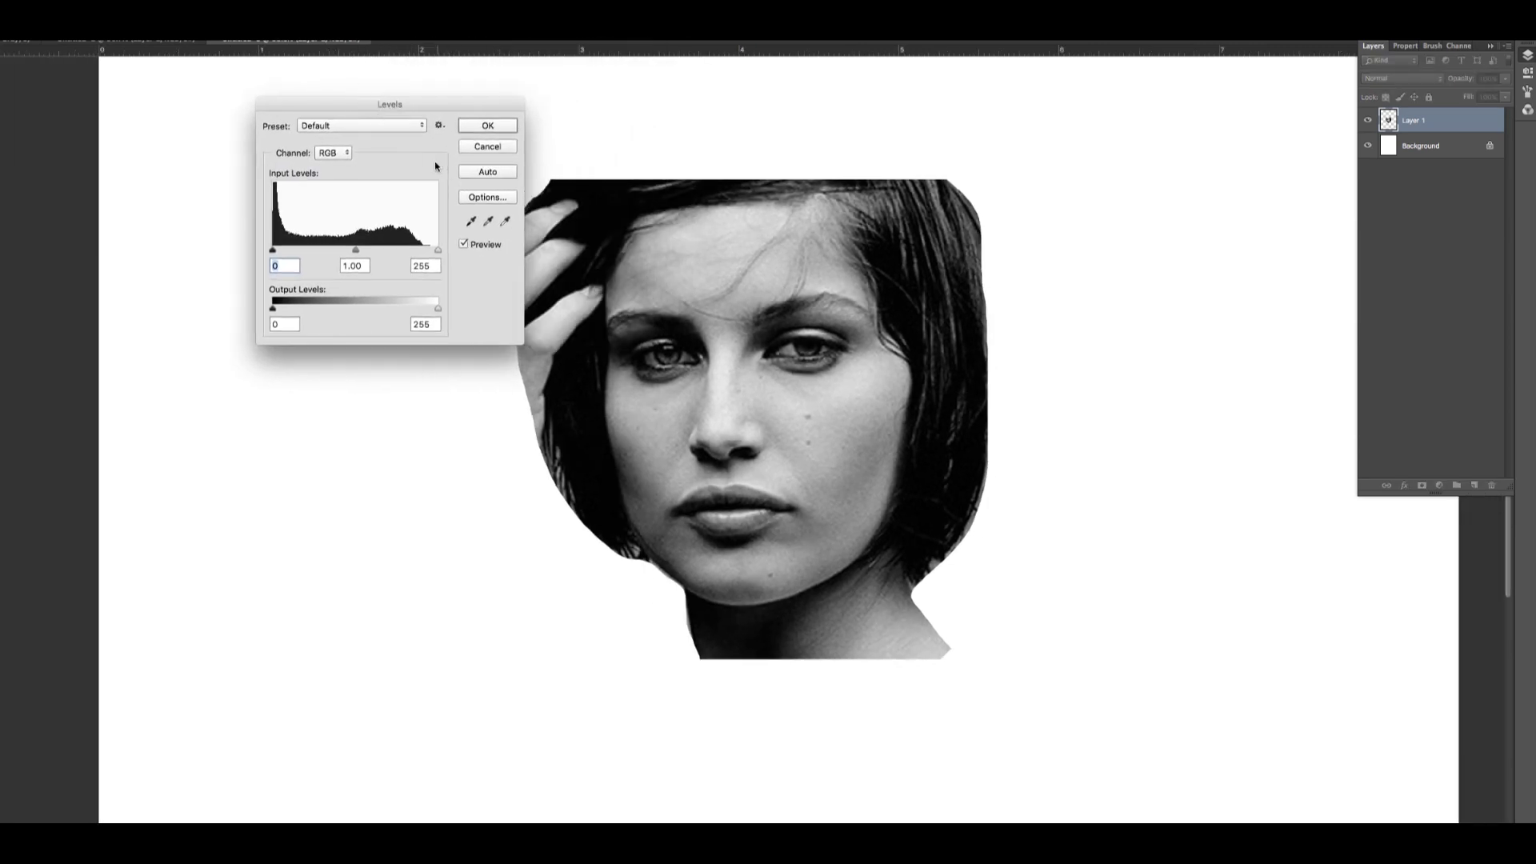
- Apply Levels with the white input point lowered to 204 to brighten the highlights
{"action": "left_click_drag", "start_coordinate": [418, 106], "coordinate": [389, 118]}
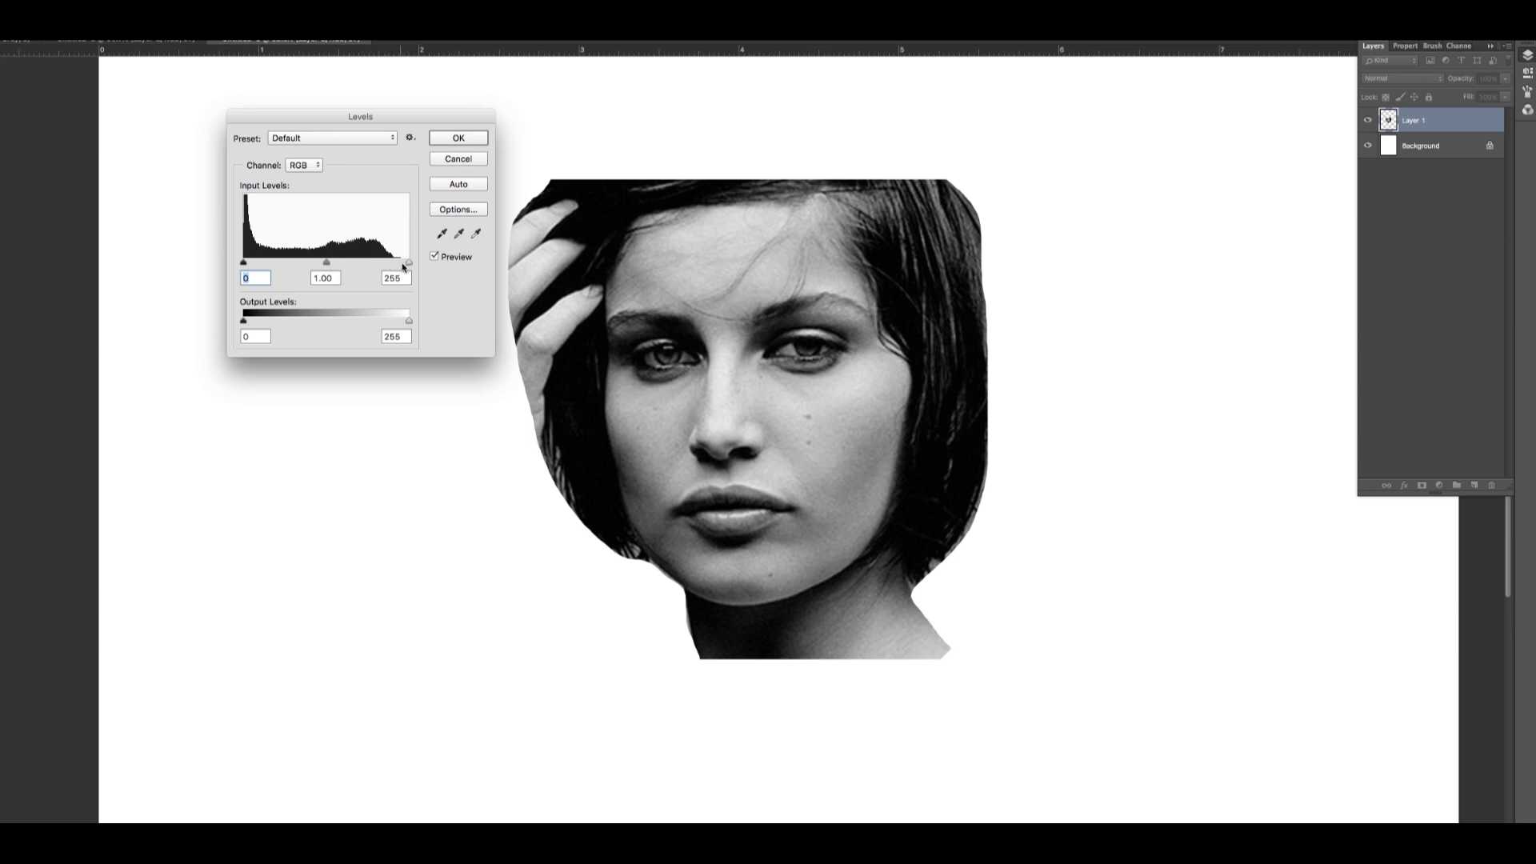
{"action": "left_click_drag", "start_coordinate": [408, 263], "coordinate": [394, 268]}
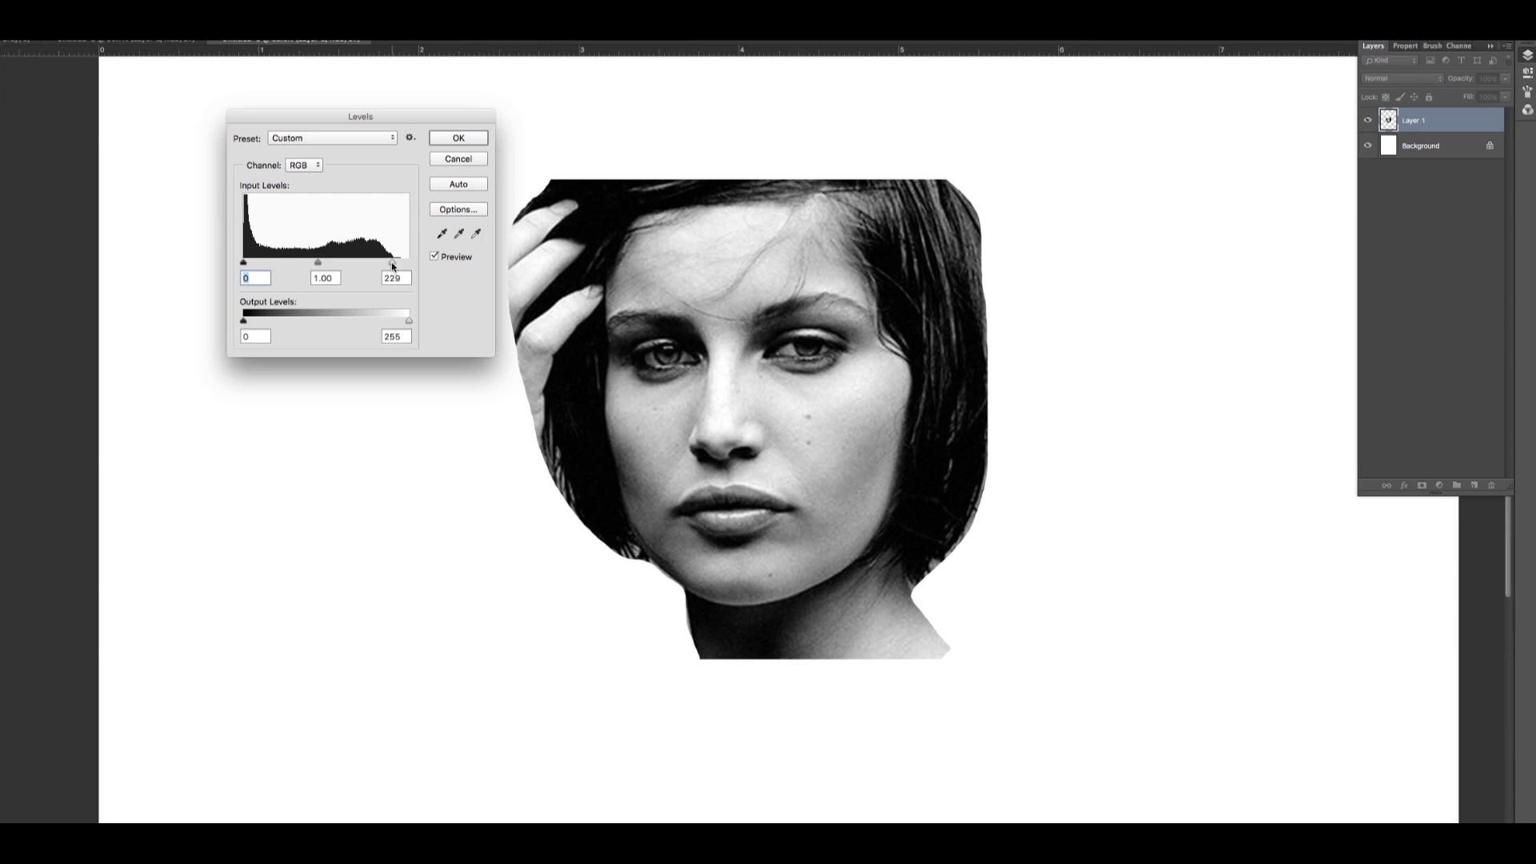
{"action": "mouse_move", "coordinate": [393, 266]}
{"action": "left_mouse_down"}
{"action": "mouse_move", "coordinate": [353, 266]}
{"action": "mouse_move", "coordinate": [376, 267]}
{"action": "left_mouse_up"}
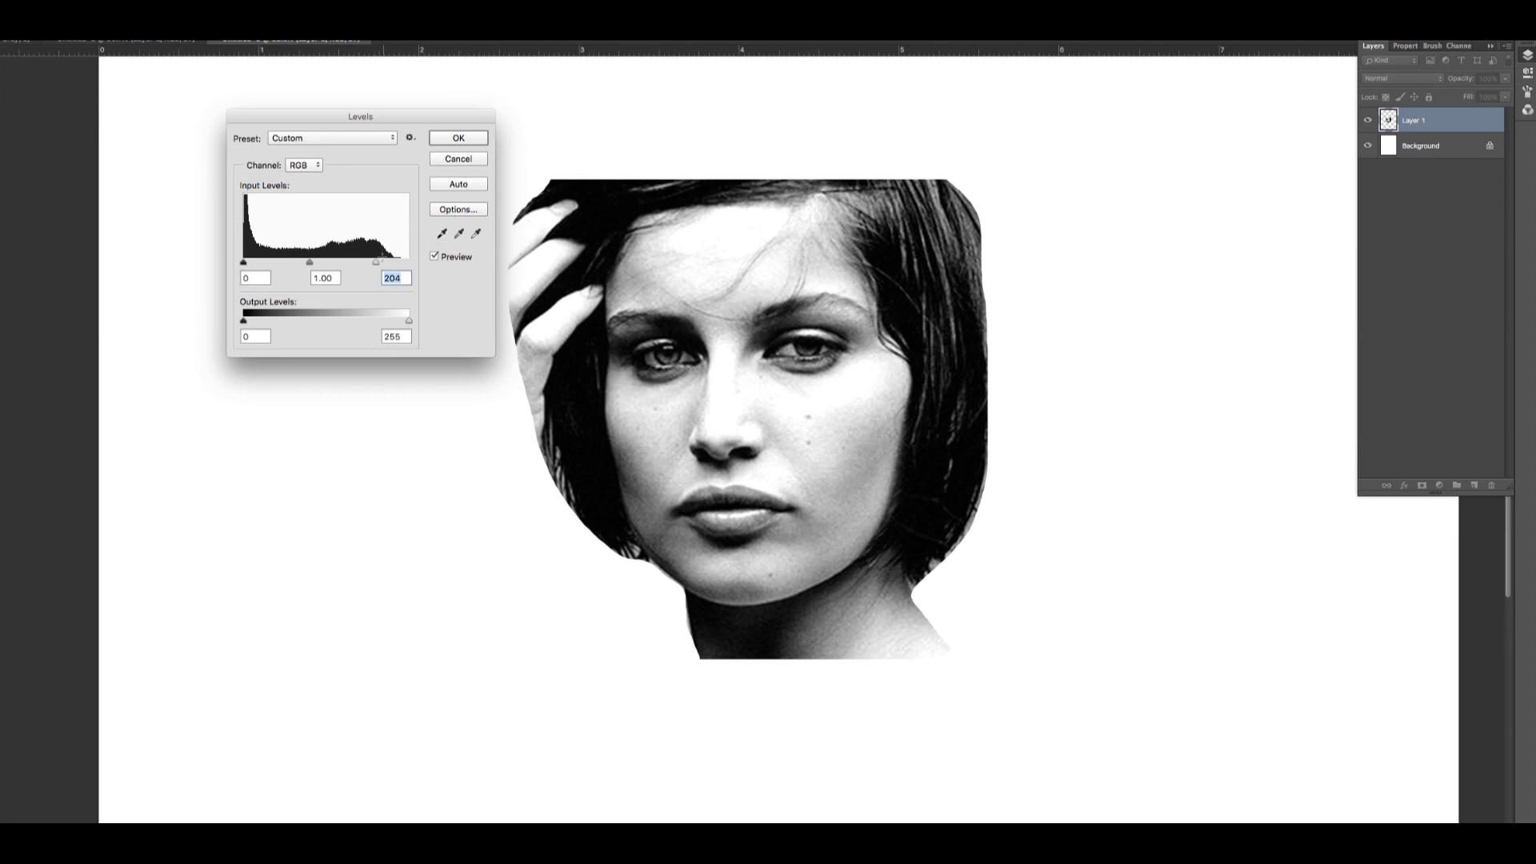
{"action": "key", "text": "Return"}
{"action": "left_click", "coordinate": [125, 12]}
- Switch Image > Mode to Grayscale, accepting Flatten to merge the layers into one Background
{"action": "mouse_move", "coordinate": [130, 30]}
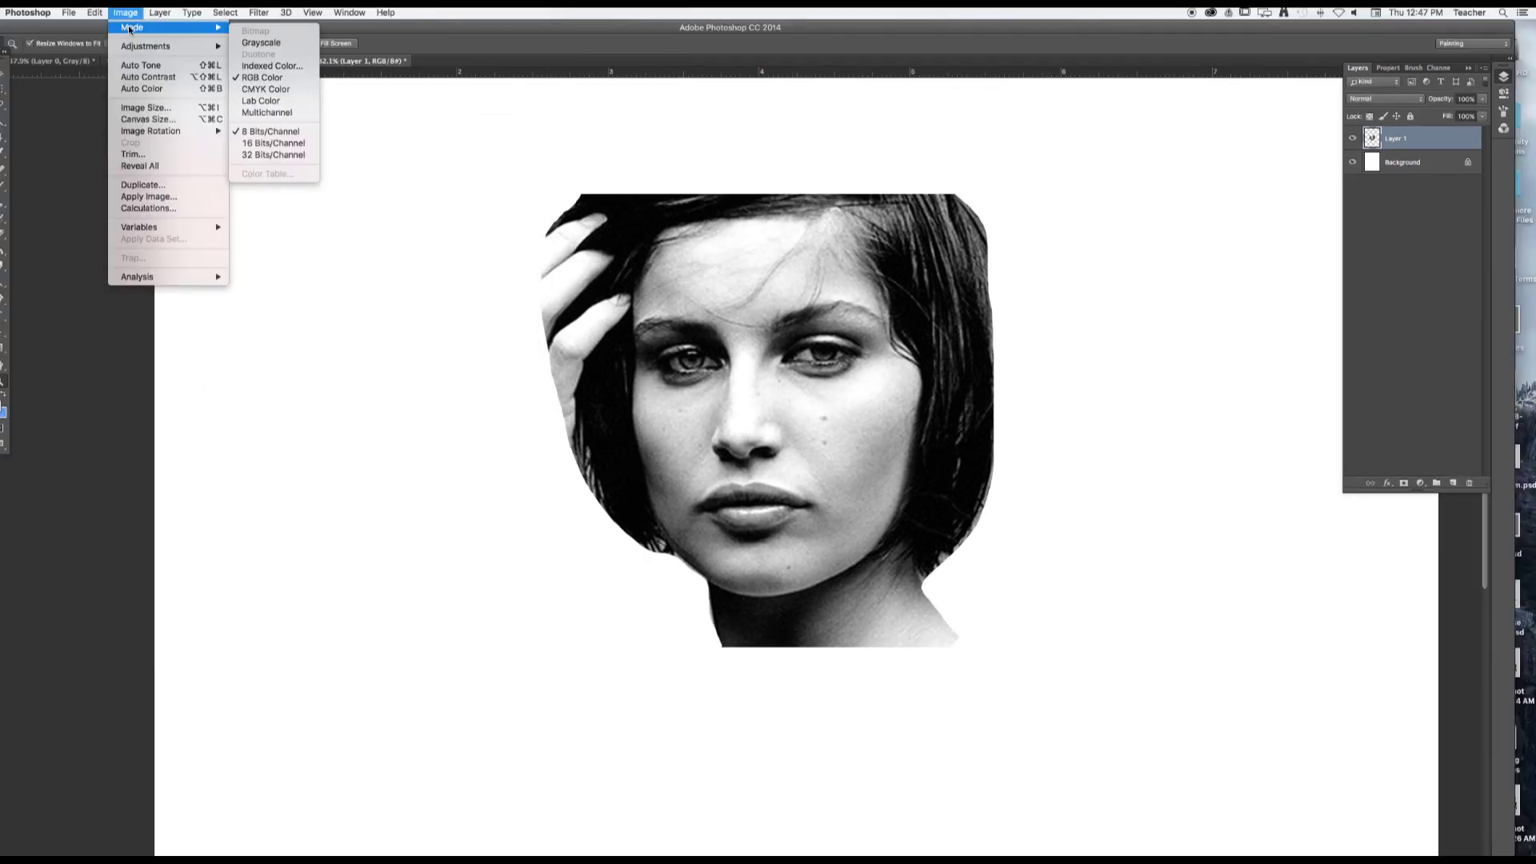
{"action": "left_click", "coordinate": [617, 36]}
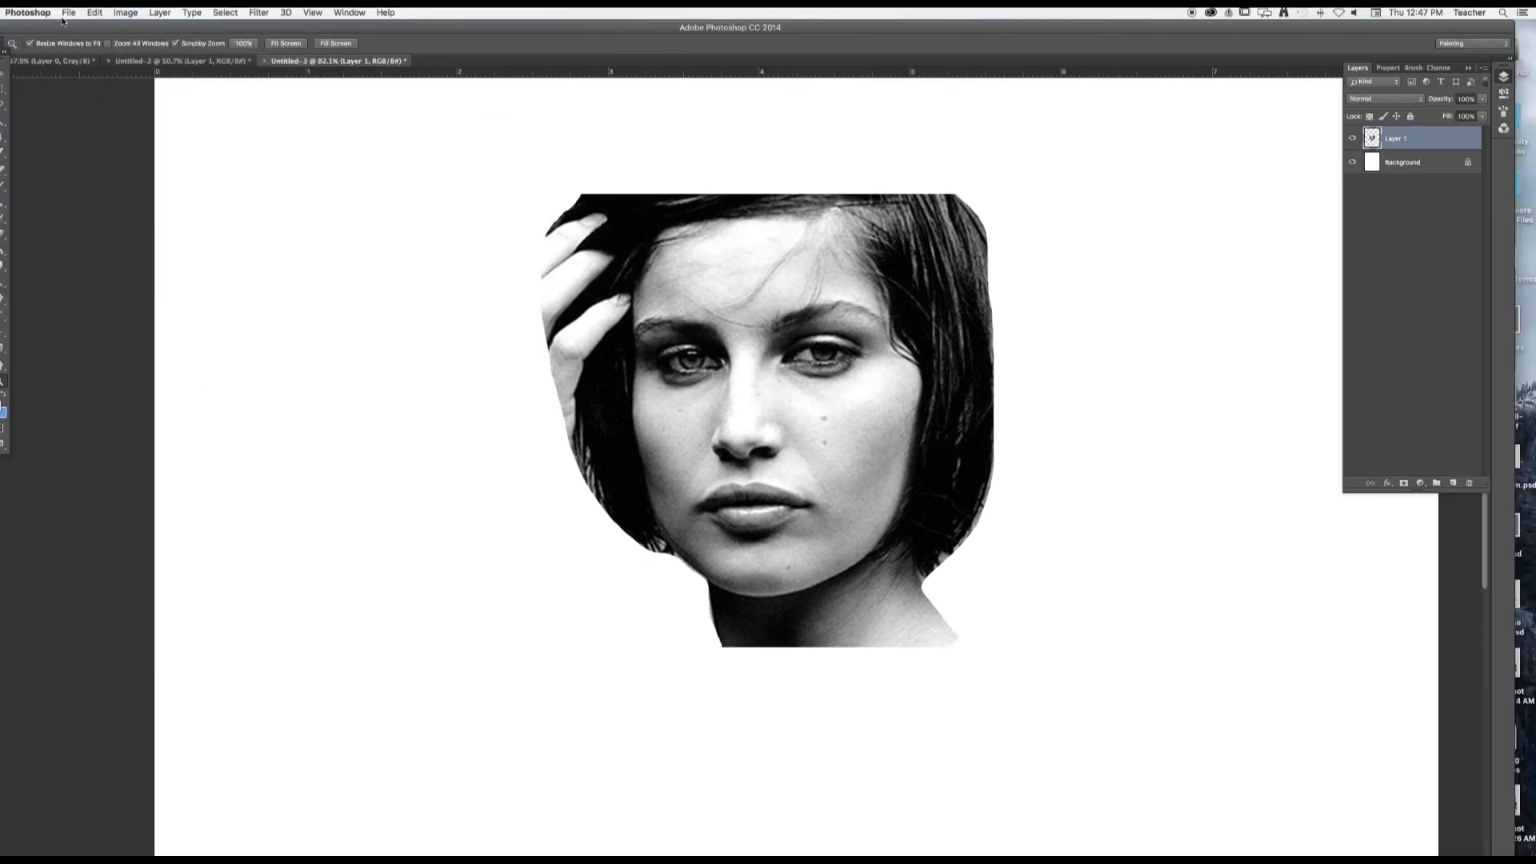
{"action": "left_click", "coordinate": [117, 14]}
{"action": "mouse_move", "coordinate": [134, 27]}
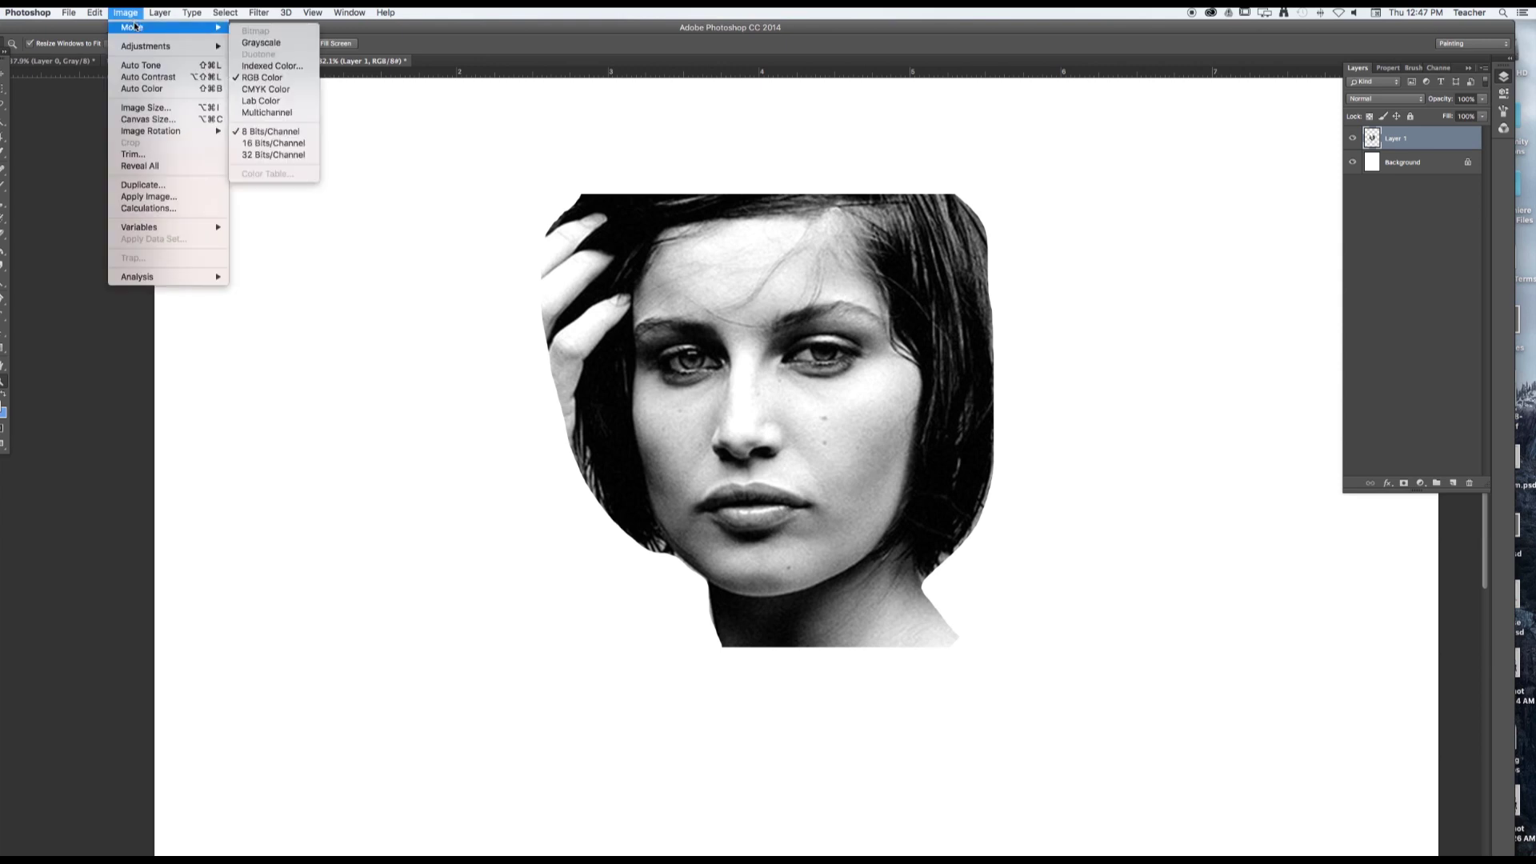
{"action": "left_click", "coordinate": [265, 43]}
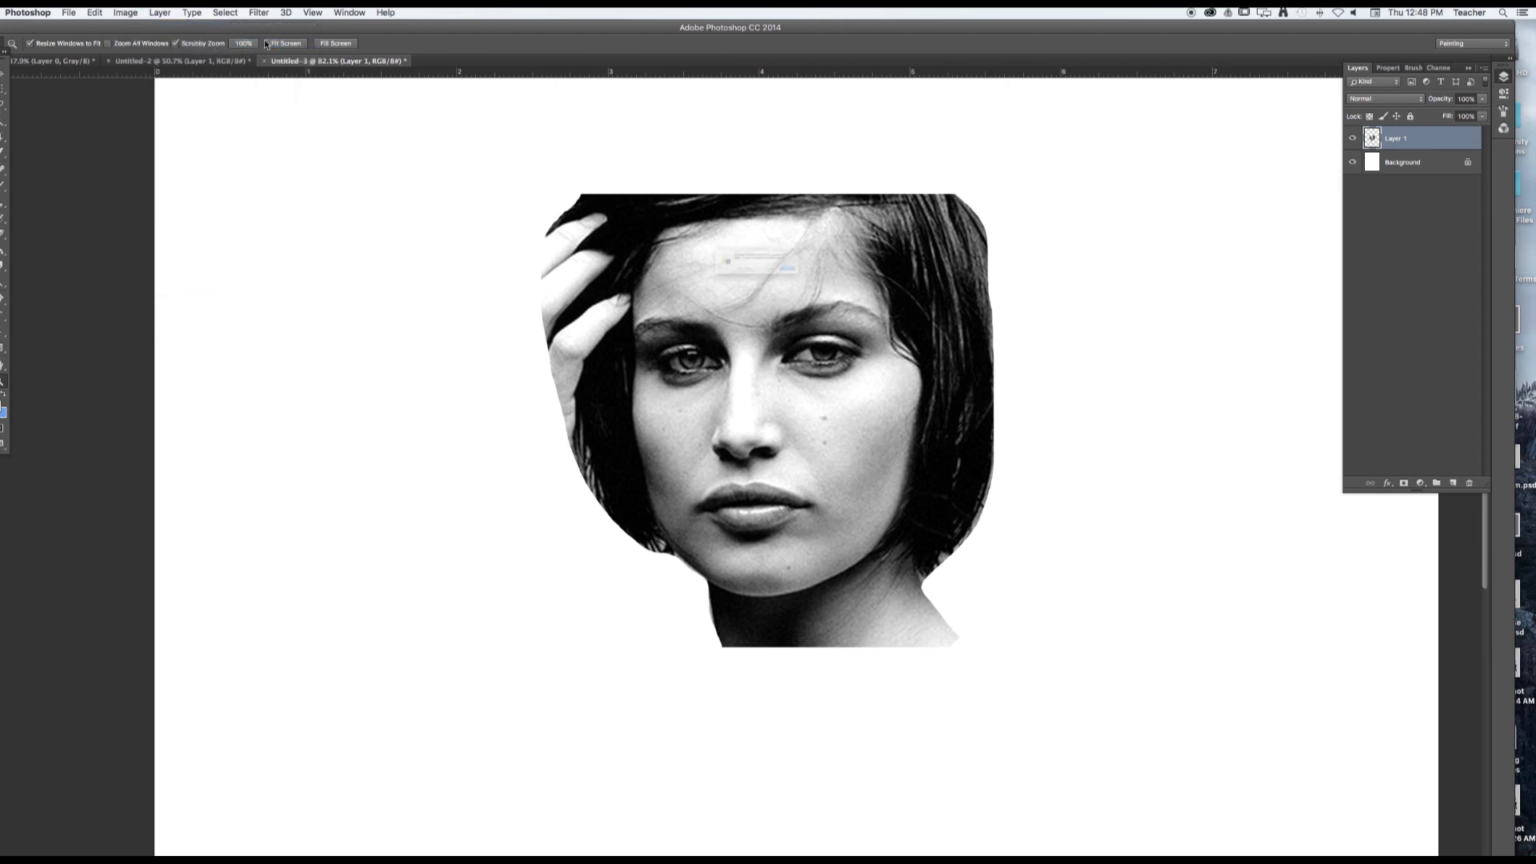
{"action": "left_click", "coordinate": [862, 288]}
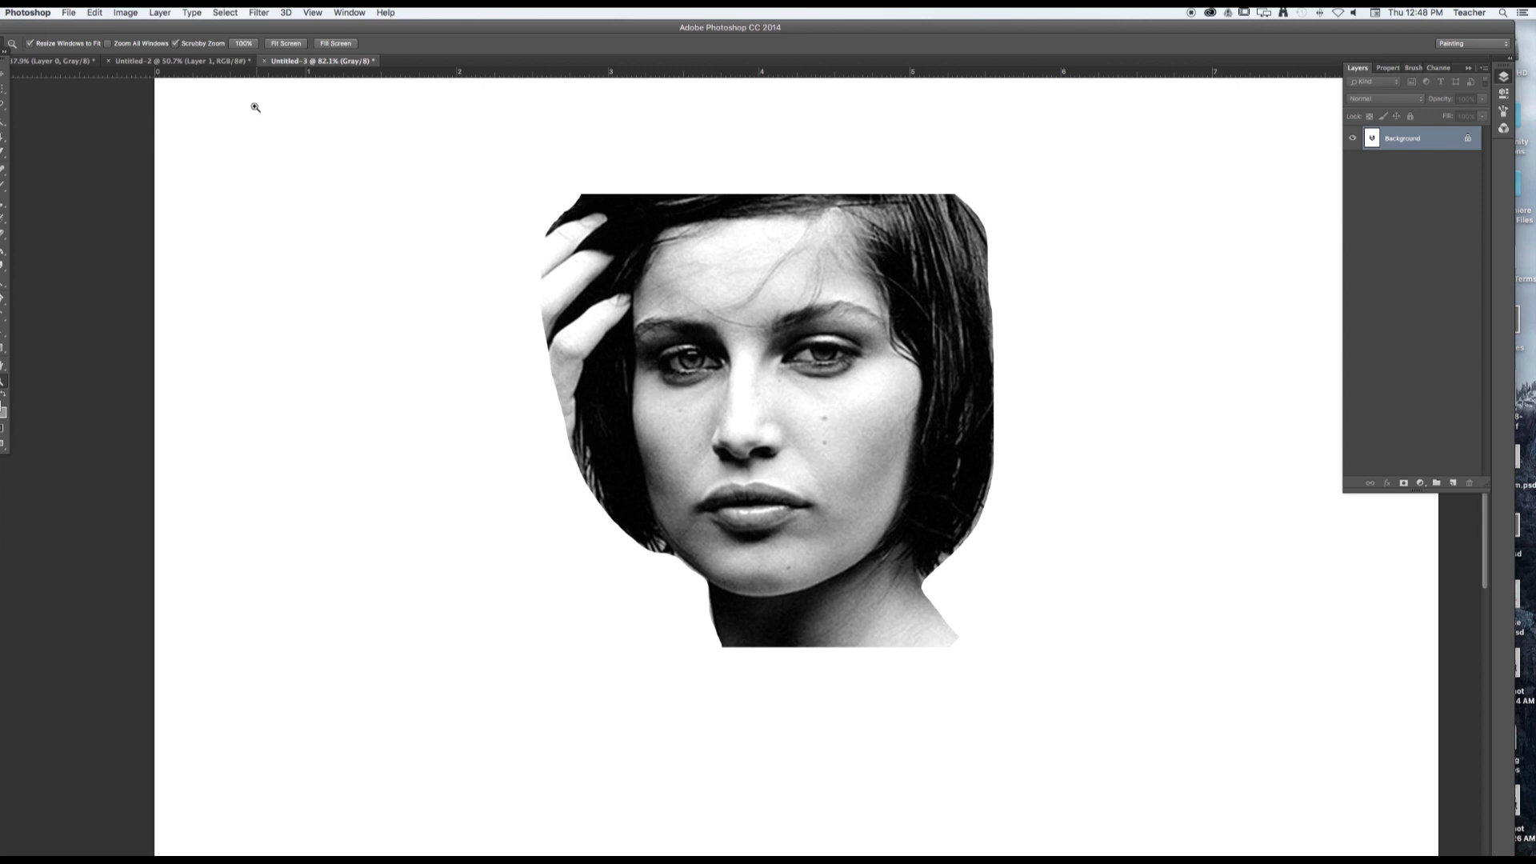
{"action": "left_click", "coordinate": [130, 17]}
{"action": "mouse_move", "coordinate": [134, 33]}
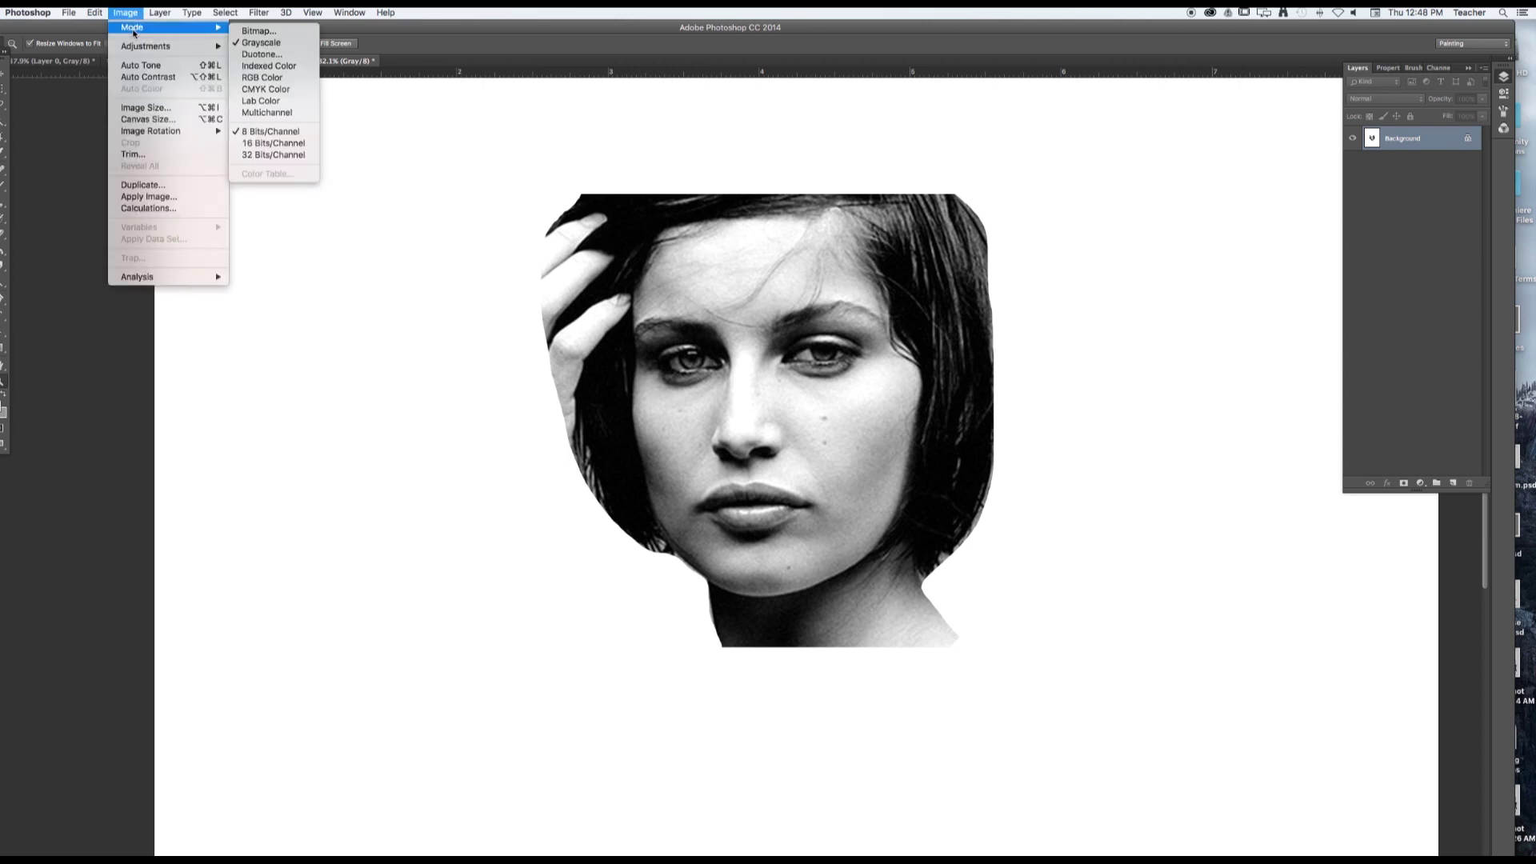
- Convert the image to Bitmap at 300 pixels/inch output using the Halftone Screen method
{"action": "left_click", "coordinate": [260, 31]}
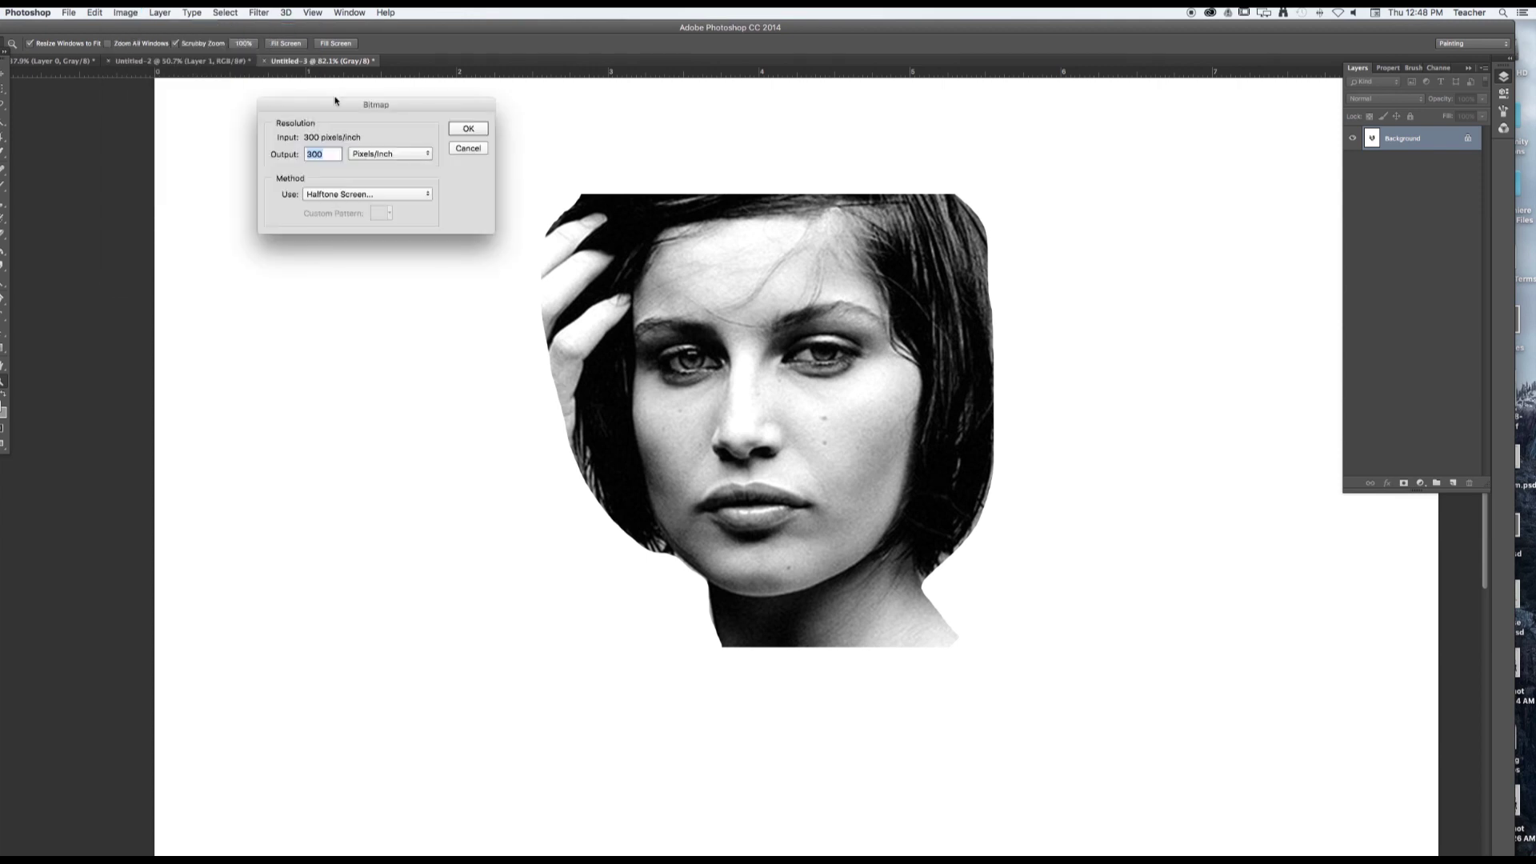
{"action": "left_click_drag", "start_coordinate": [357, 105], "coordinate": [398, 190]}
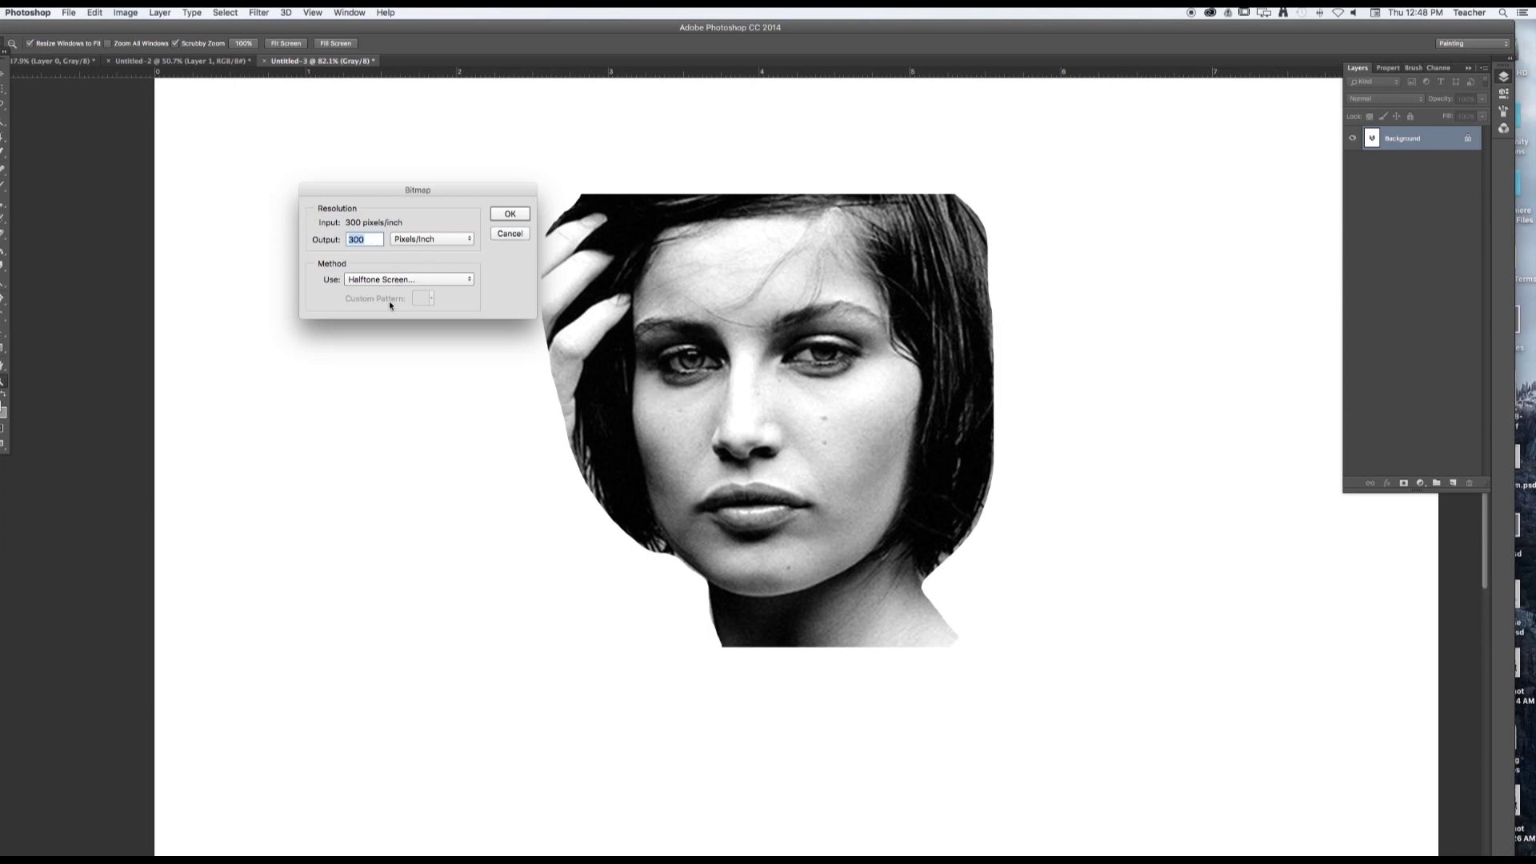
{"action": "left_click", "coordinate": [387, 279]}
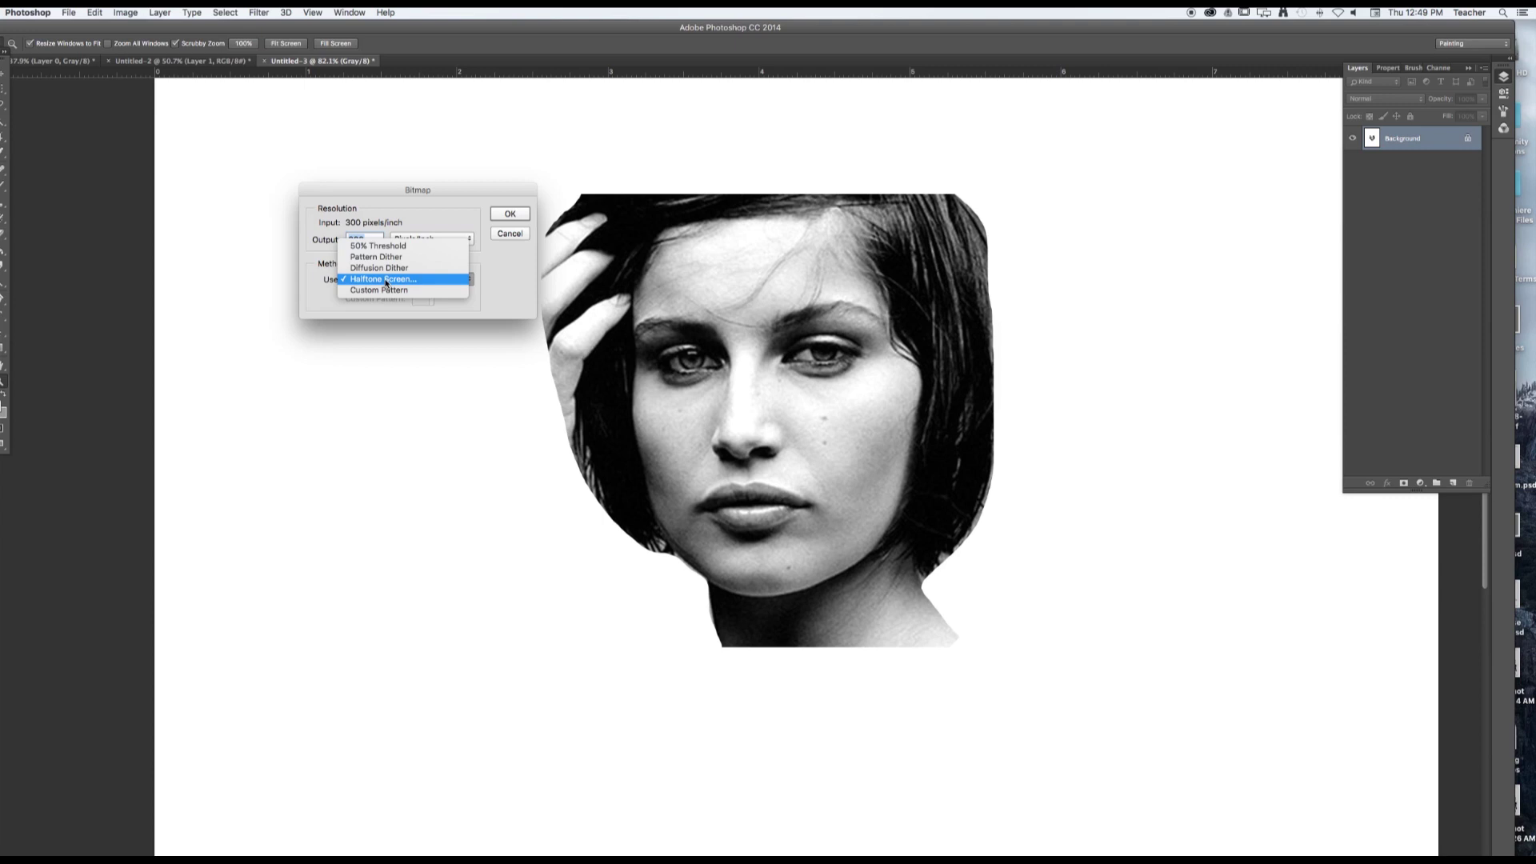
{"action": "left_click", "coordinate": [385, 282]}
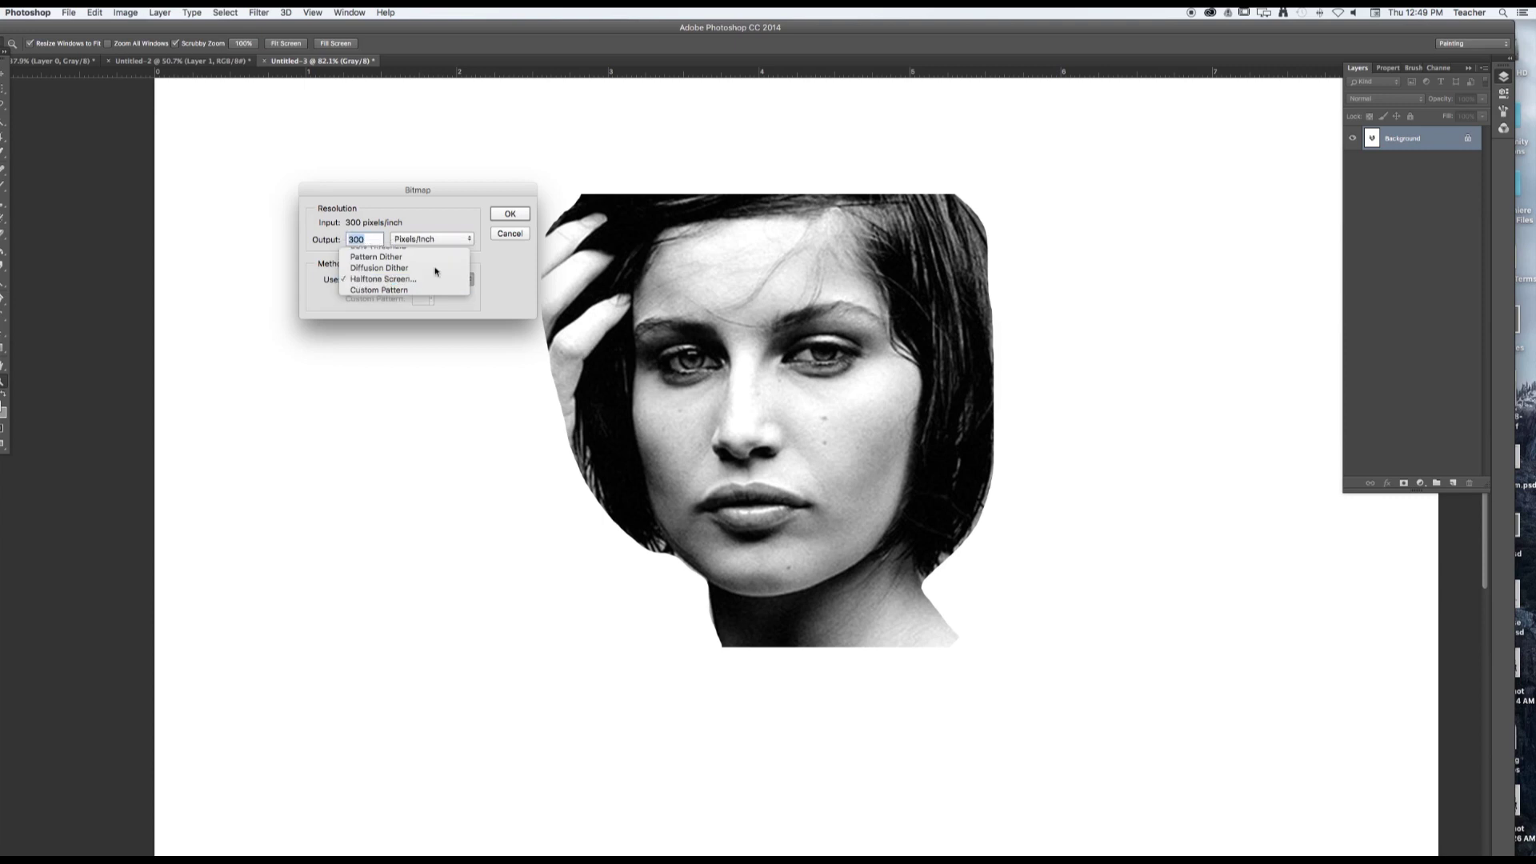
{"action": "left_click", "coordinate": [509, 214]}
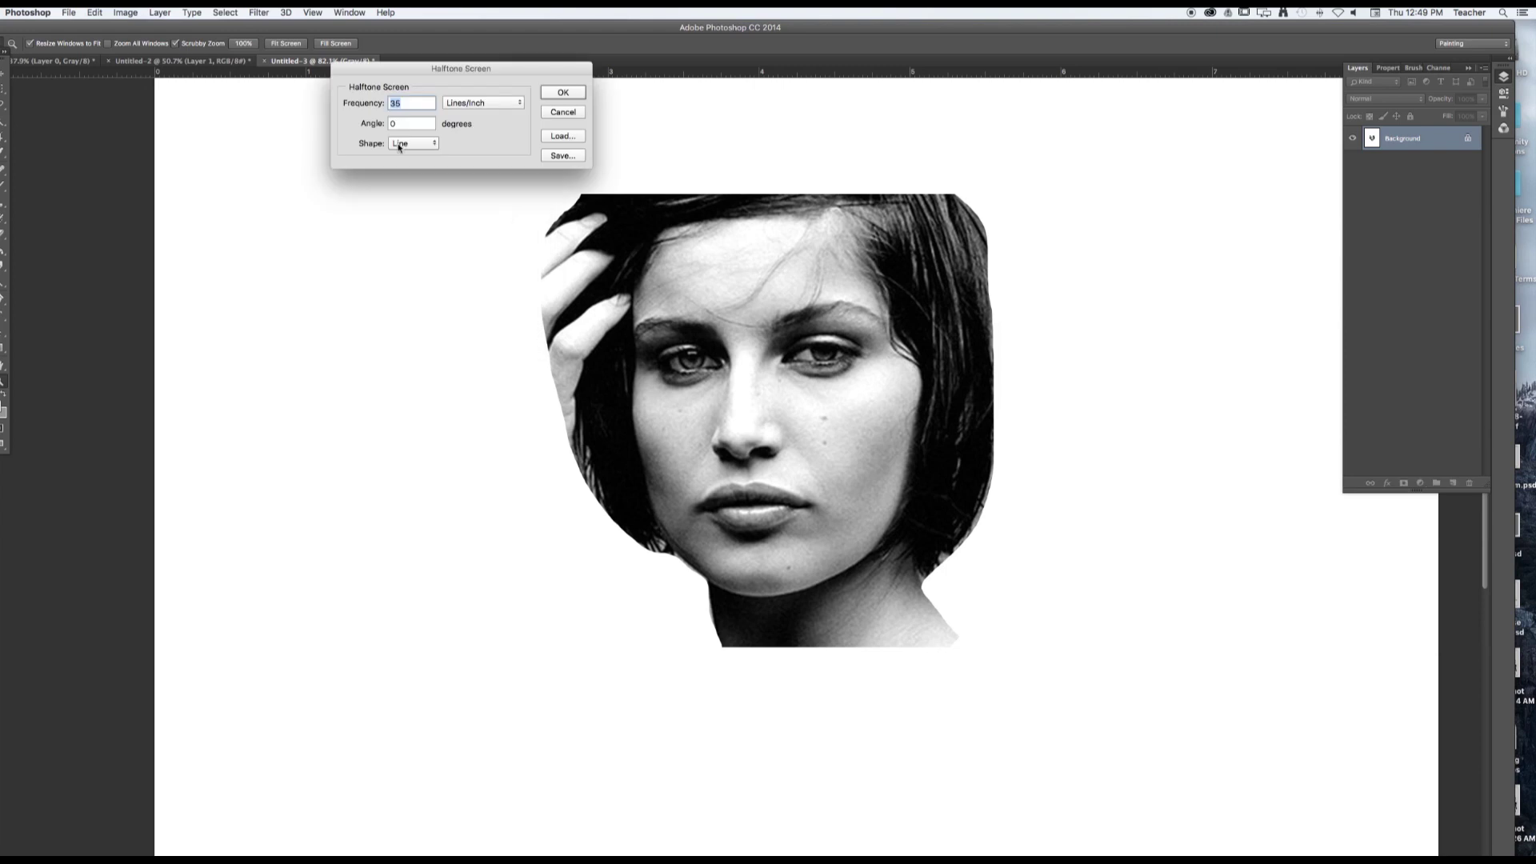
- Set the halftone screen to Line shape, 50 lines per inch, 0° angle
{"action": "left_click_drag", "start_coordinate": [441, 70], "coordinate": [393, 185]}
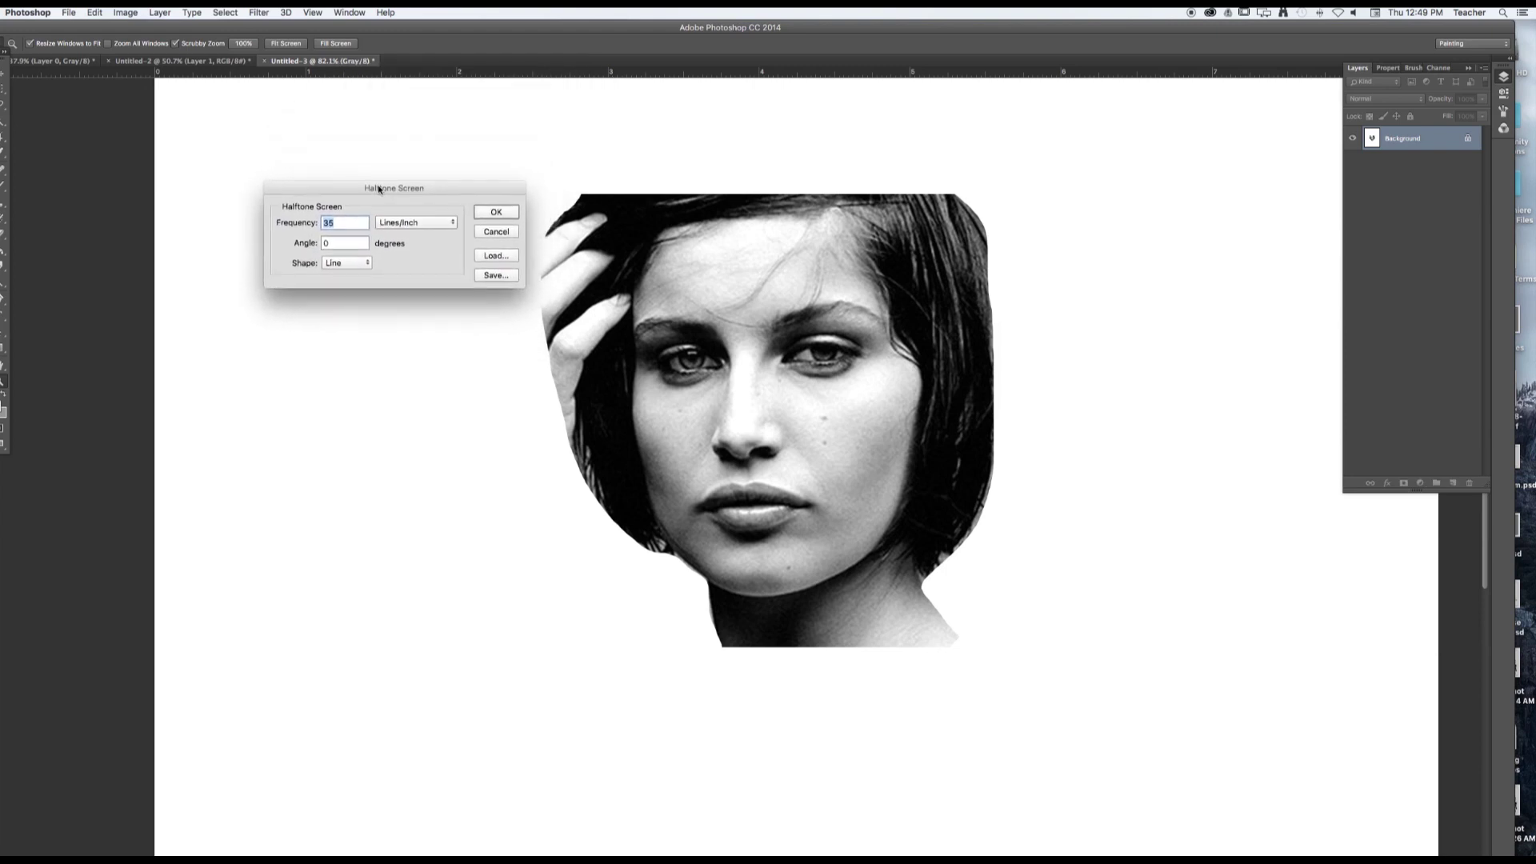
{"action": "left_click_drag", "start_coordinate": [379, 188], "coordinate": [373, 203]}
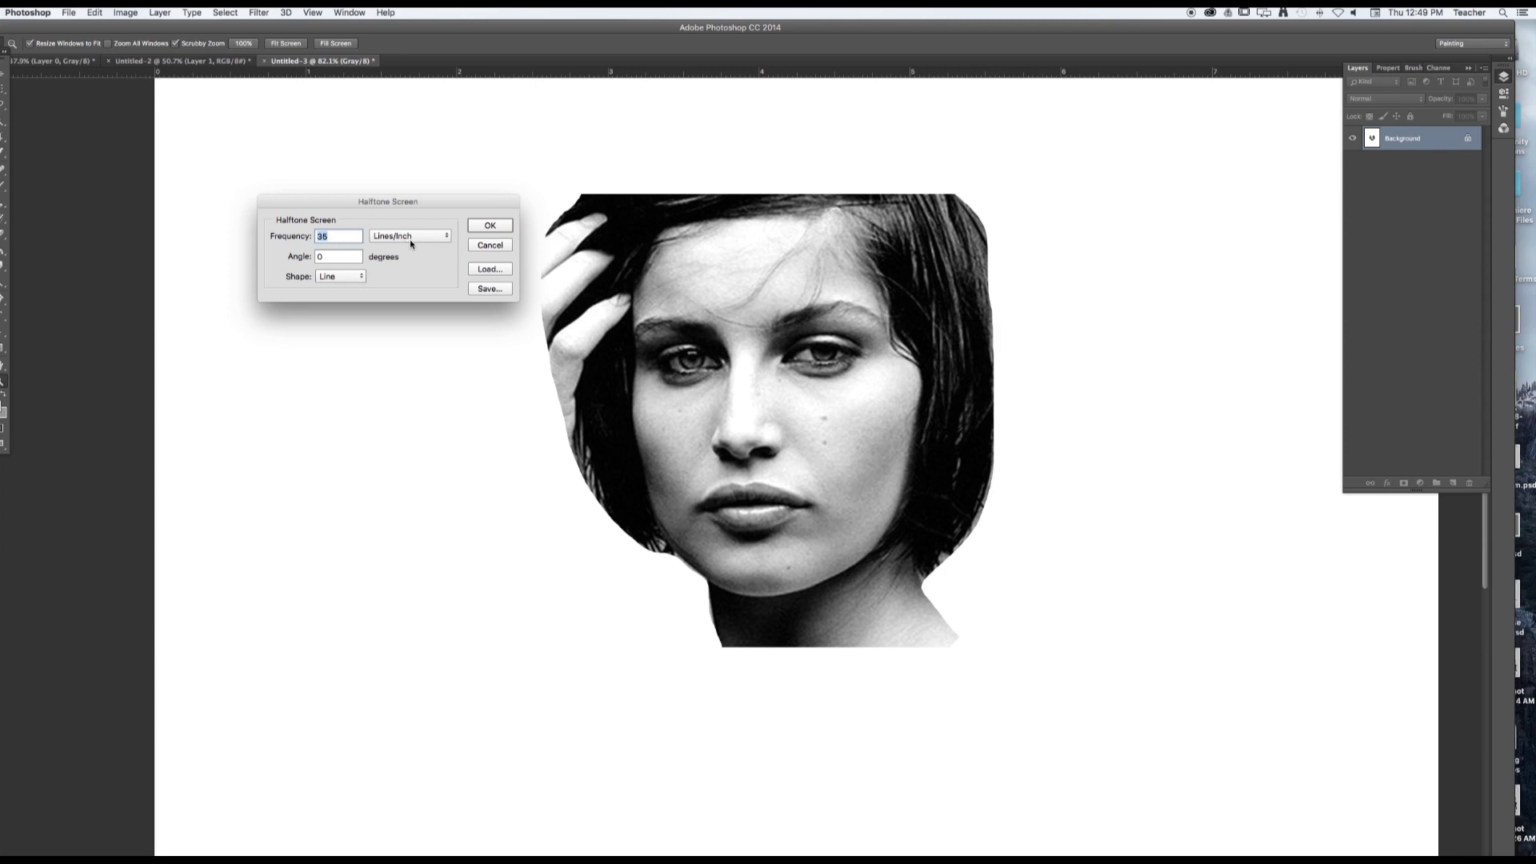
{"action": "left_click", "coordinate": [354, 257]}
{"action": "left_click", "coordinate": [339, 276]}
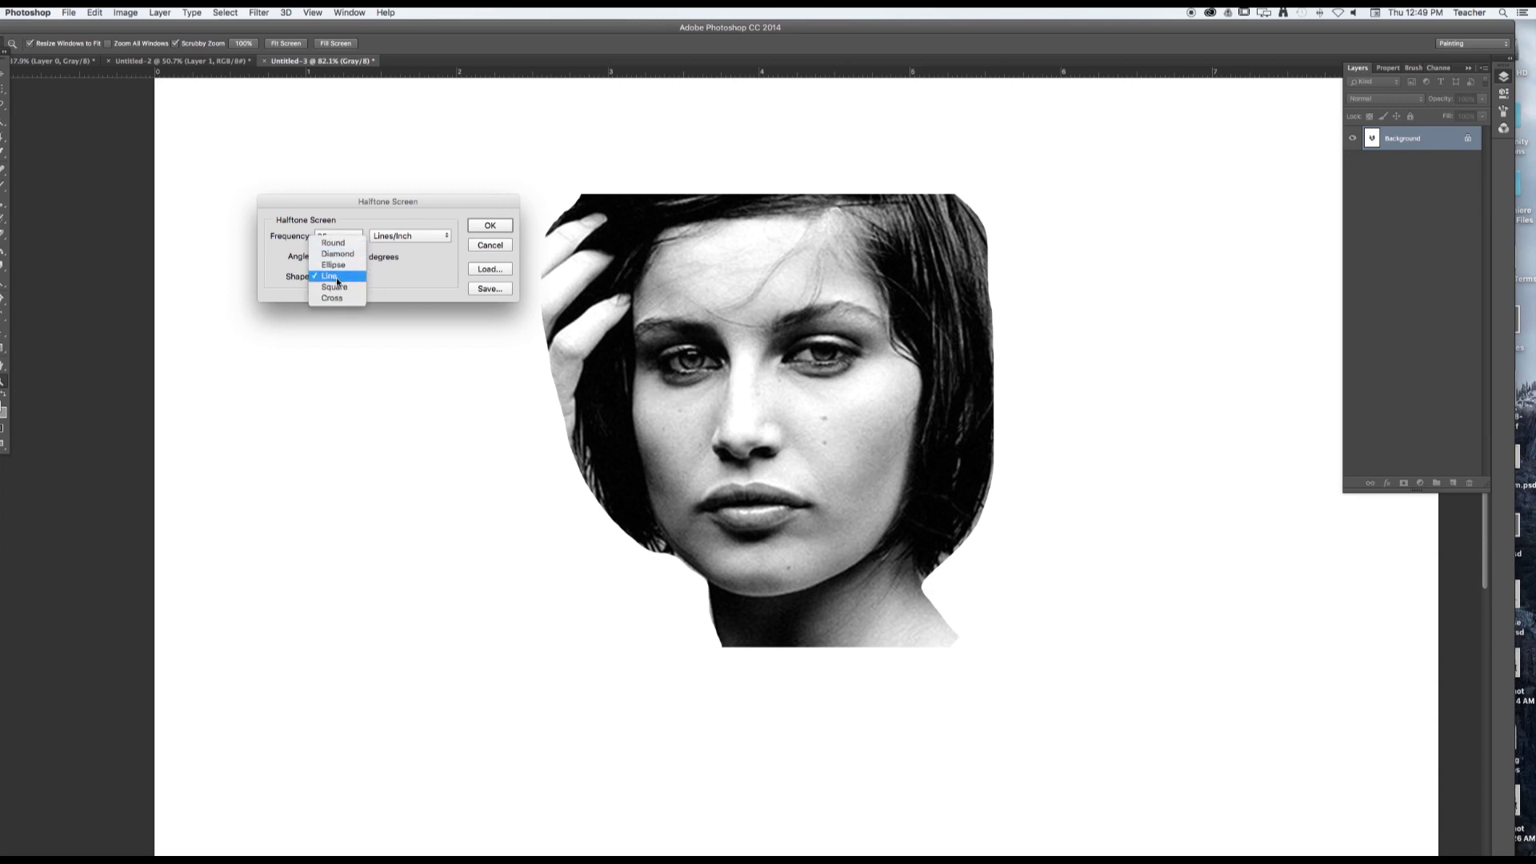
{"action": "left_click", "coordinate": [337, 277]}
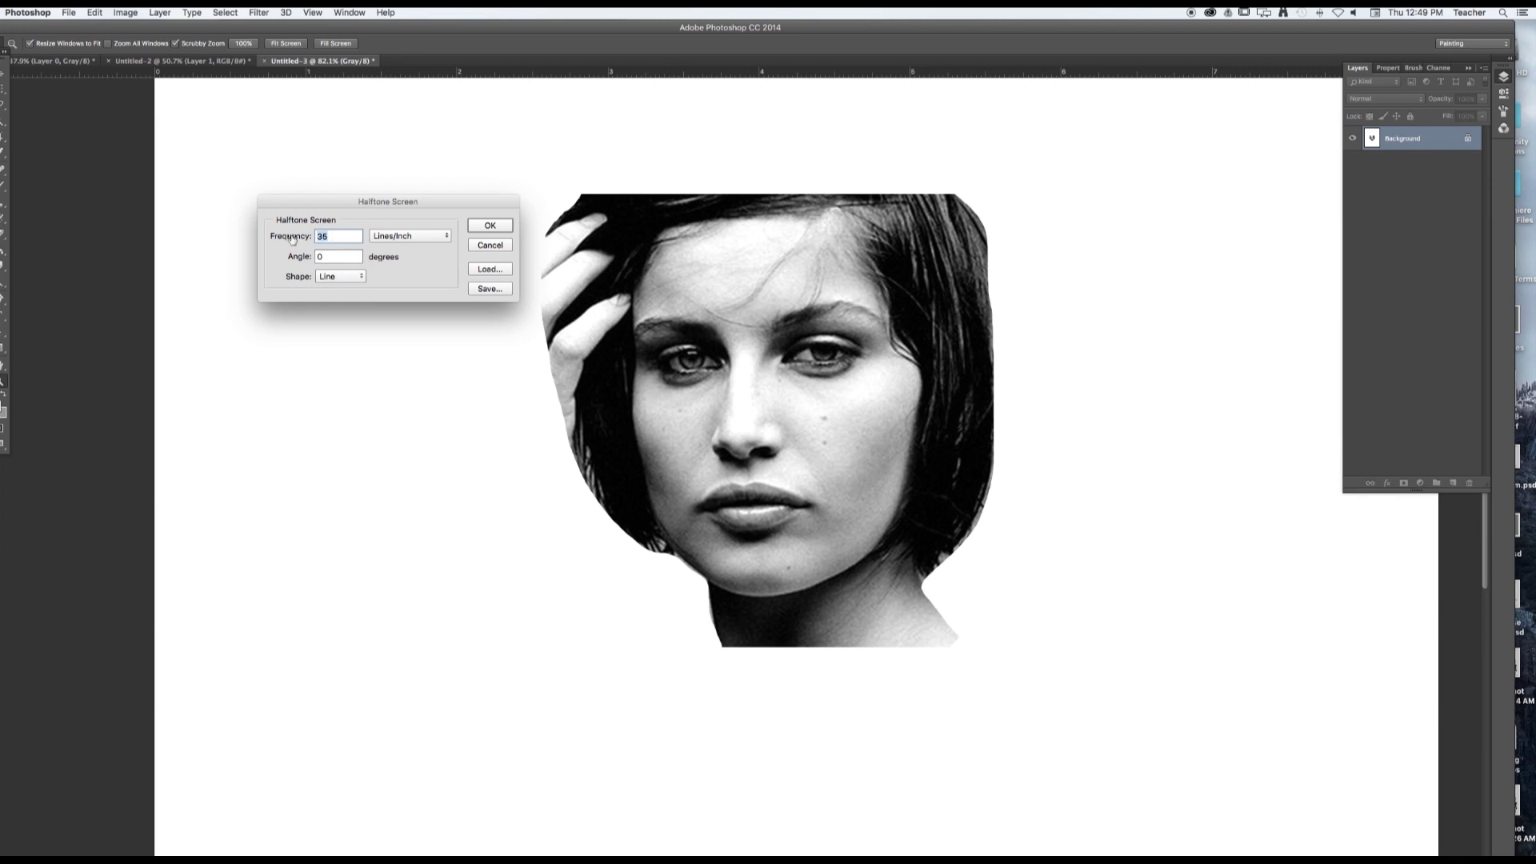
{"action": "type", "text": "50"}
{"action": "key", "text": "Return"}
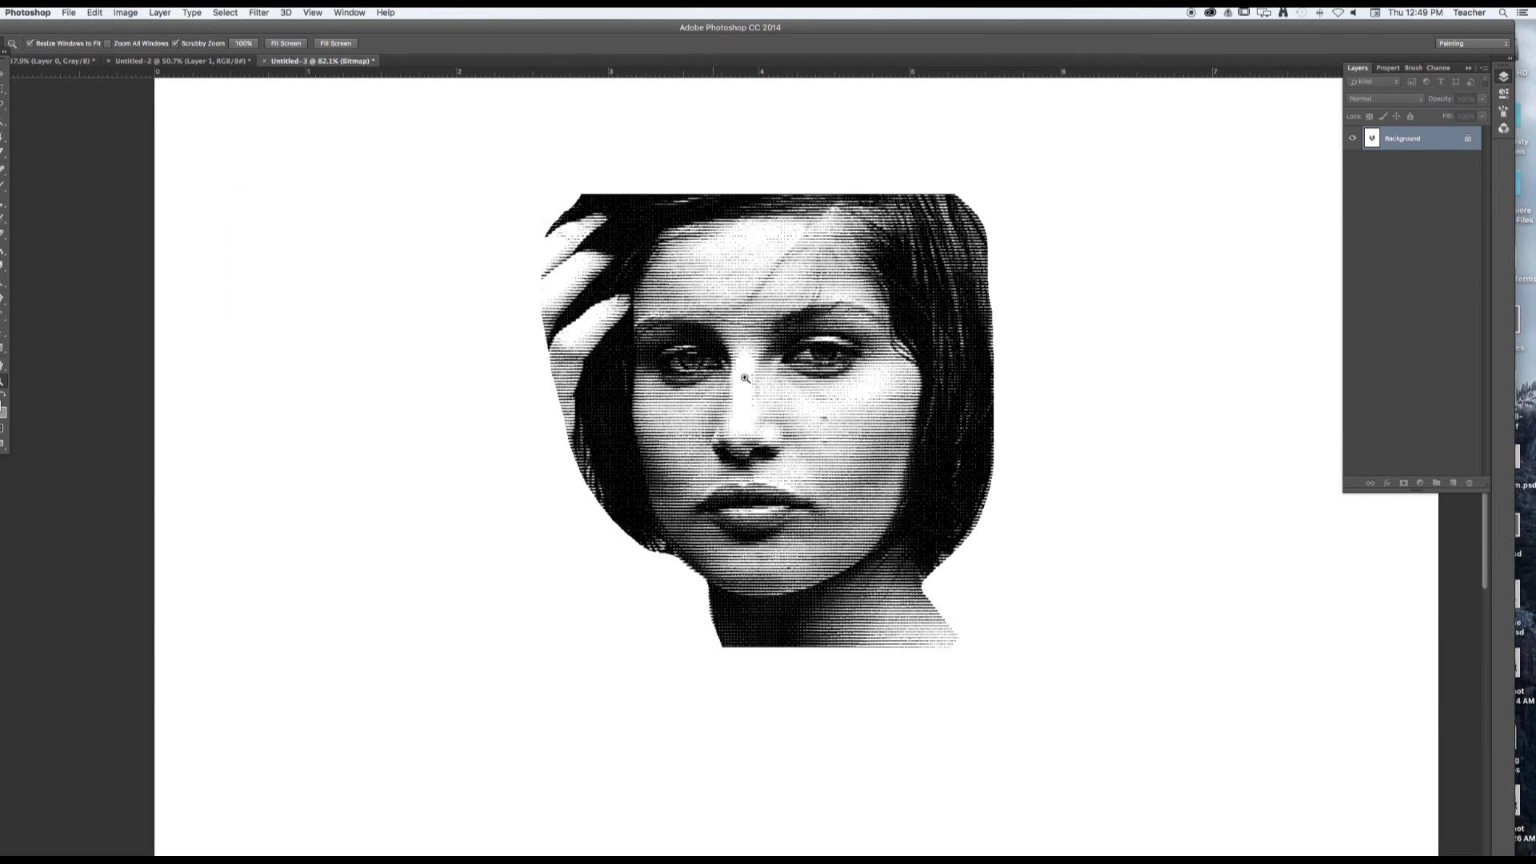
{"action": "left_click_drag", "start_coordinate": [788, 397], "coordinate": [878, 407]}
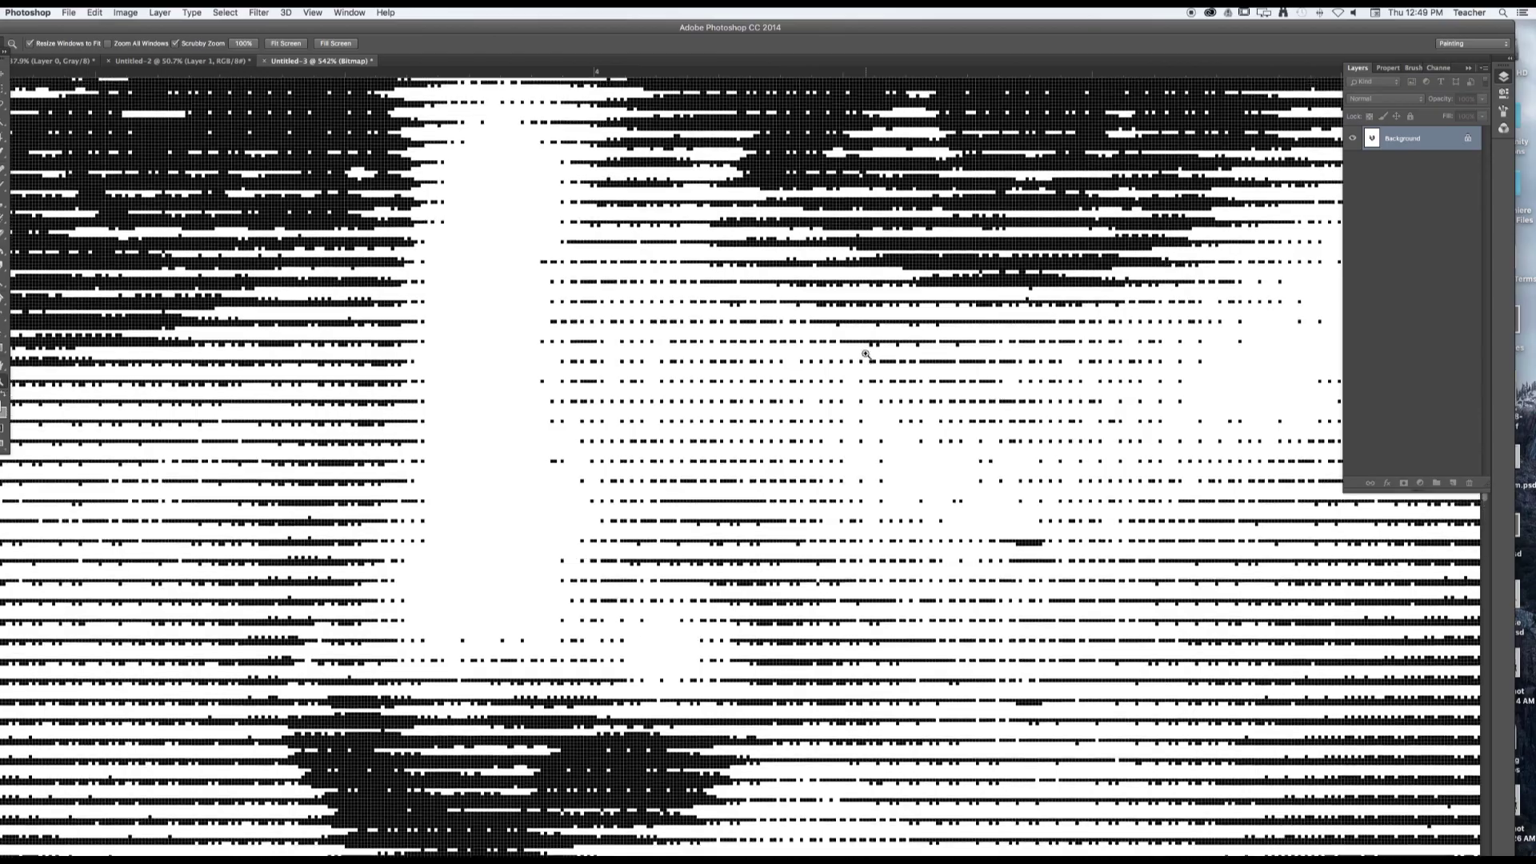
{"action": "scroll", "coordinate": [865, 353], "scroll_direction": "up", "scroll_amount": 3}
{"action": "scroll", "coordinate": [865, 353], "scroll_direction": "down", "scroll_amount": 3}
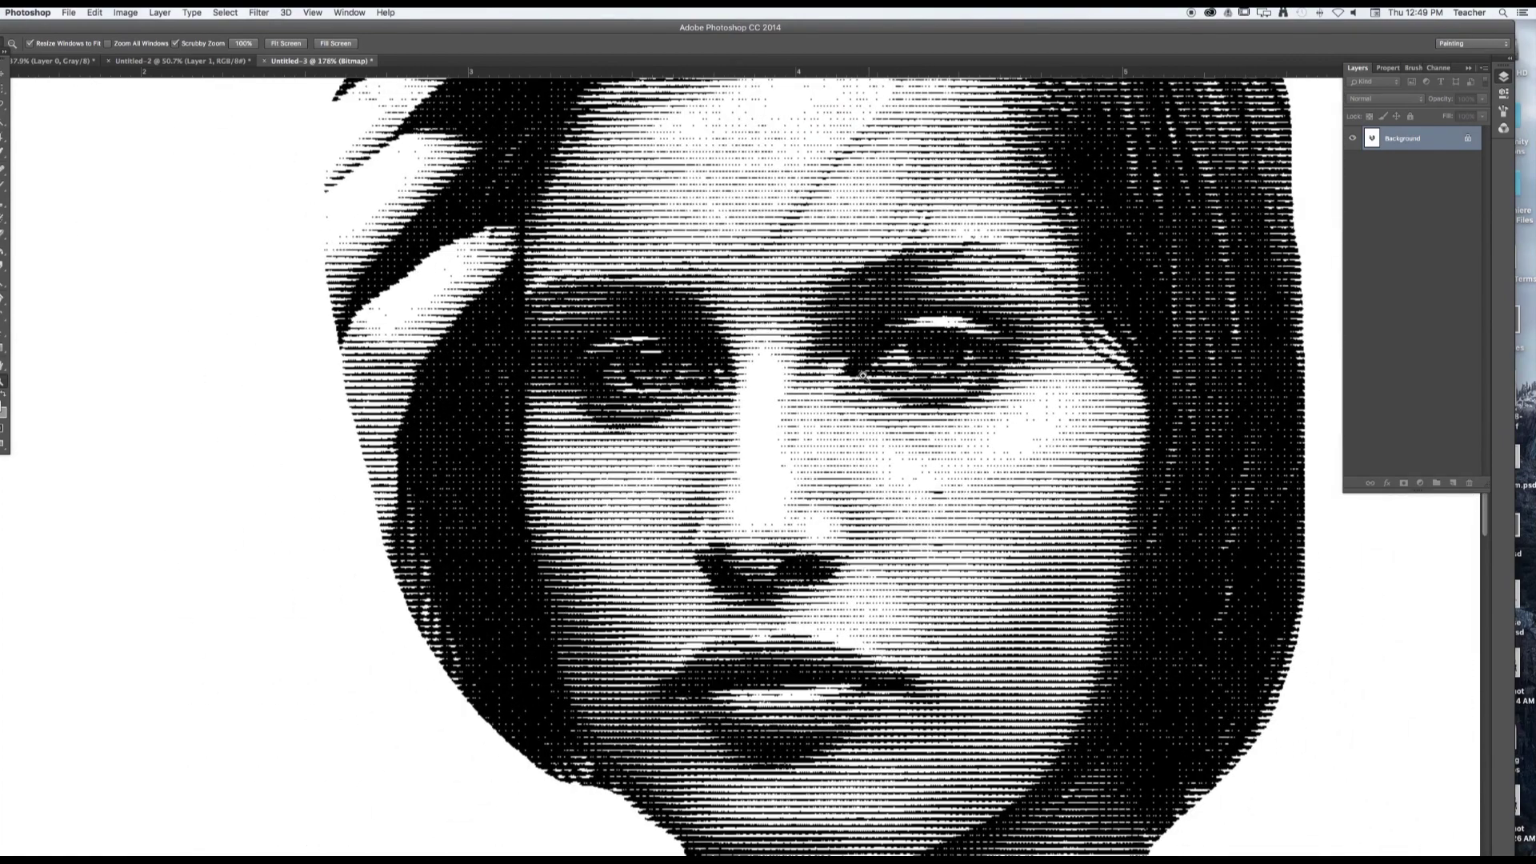
{"action": "scroll", "coordinate": [843, 376], "scroll_direction": "up", "scroll_amount": 2}
{"action": "scroll", "coordinate": [825, 376], "scroll_direction": "down", "scroll_amount": 4}
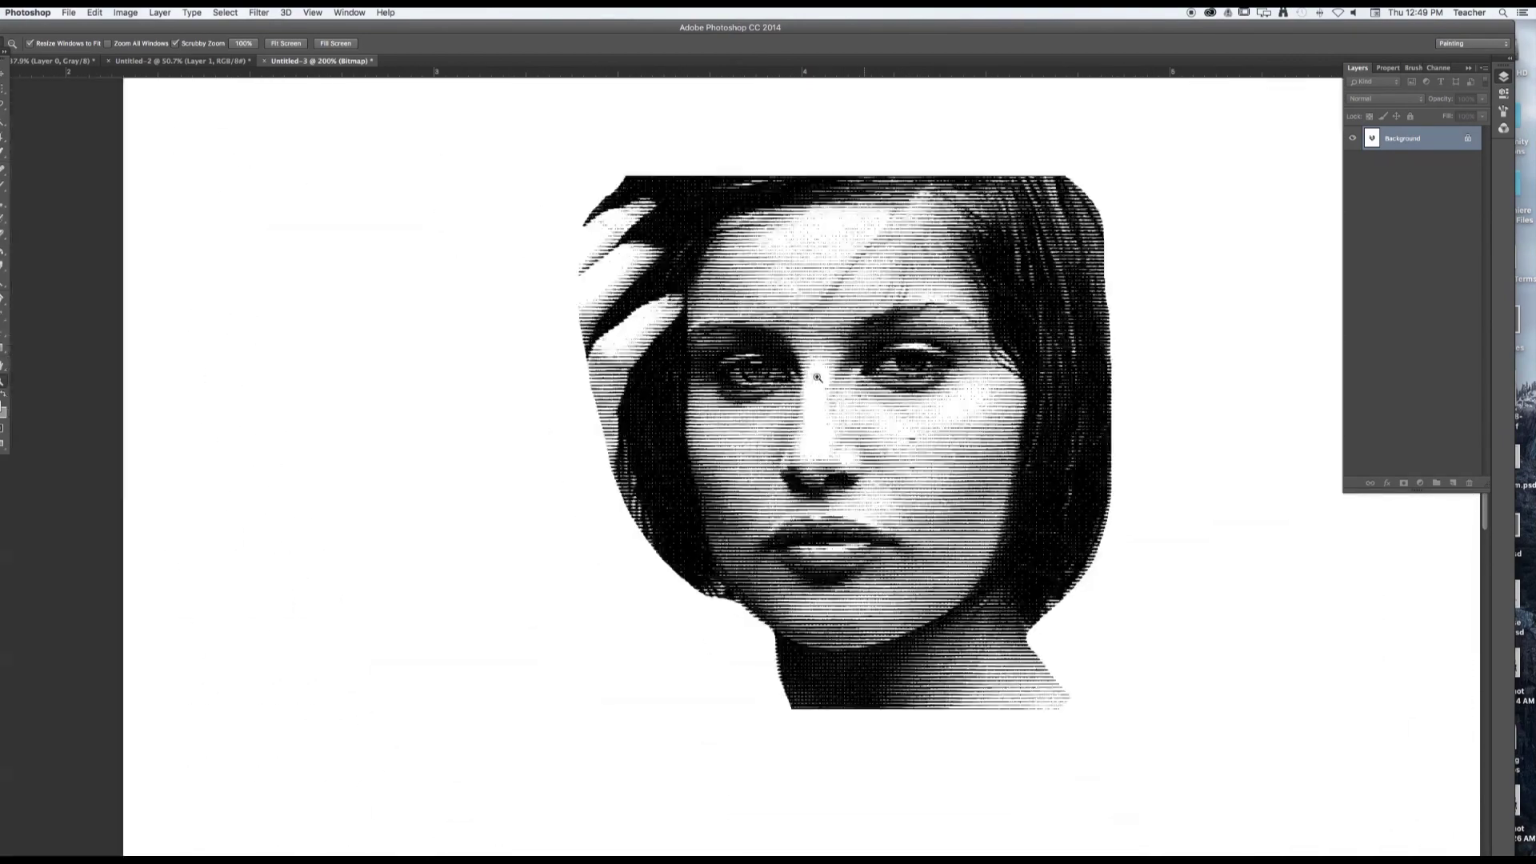
{"action": "scroll", "coordinate": [824, 376], "scroll_direction": "up", "scroll_amount": 1}
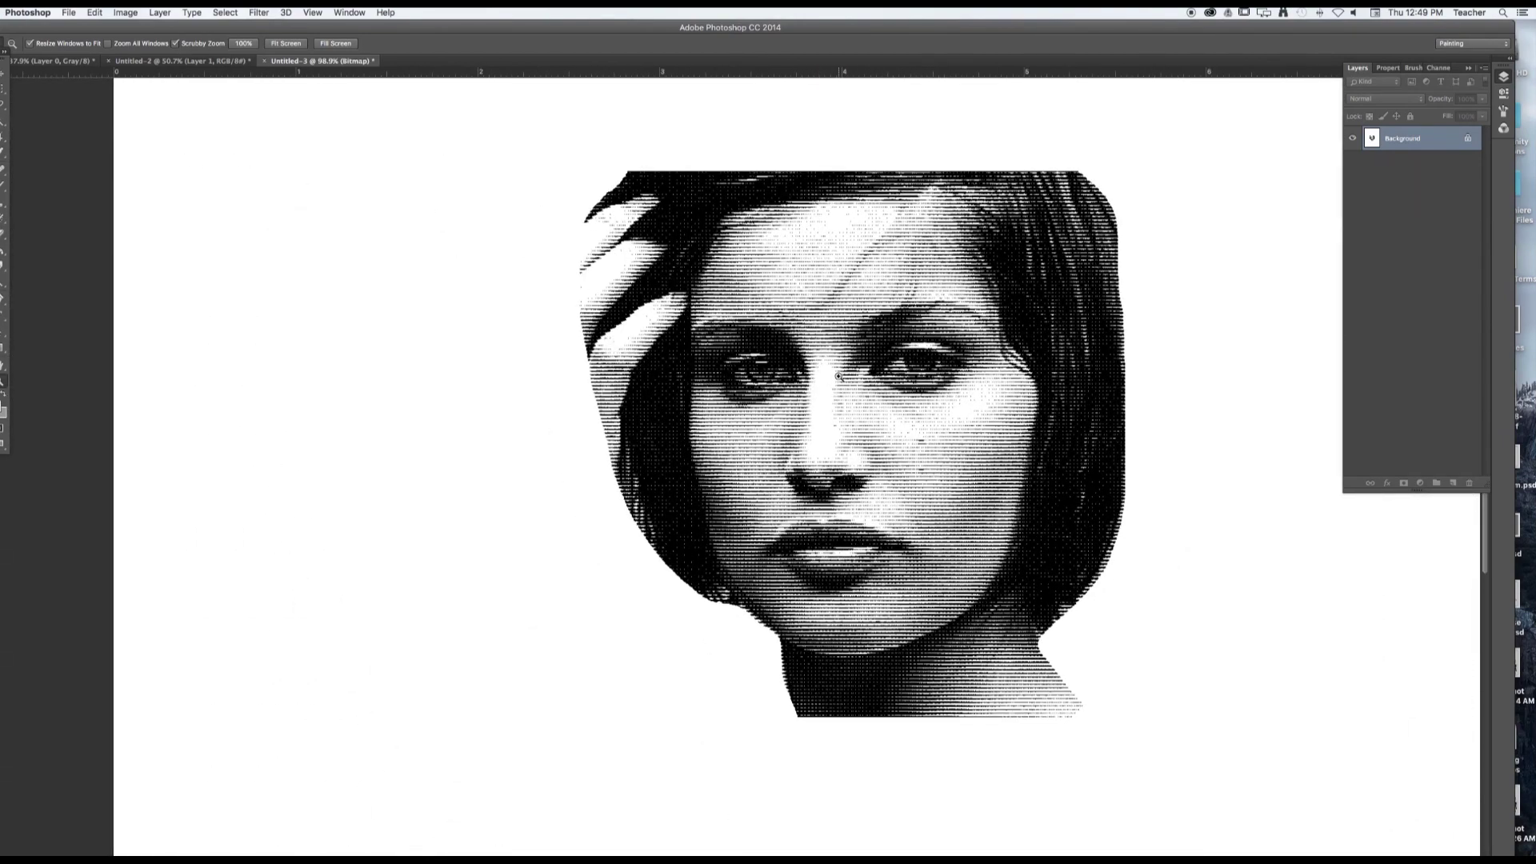
{"action": "key", "text": "super+z"}
- Try a 35 lines-per-inch line halftone, inspect the face close up, then undo it
{"action": "left_click", "coordinate": [128, 13]}
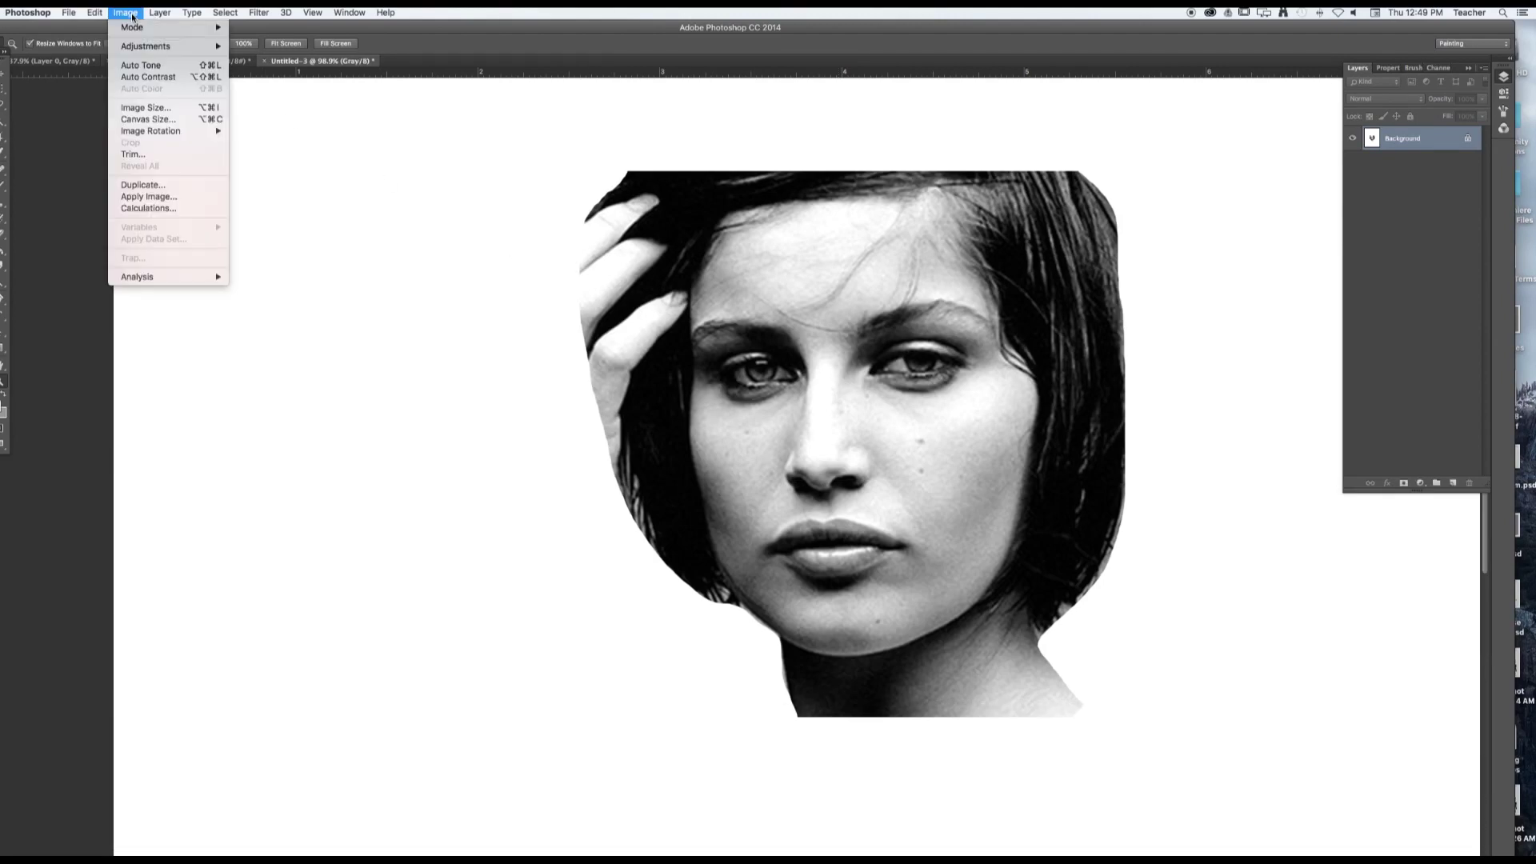
{"action": "mouse_move", "coordinate": [144, 32]}
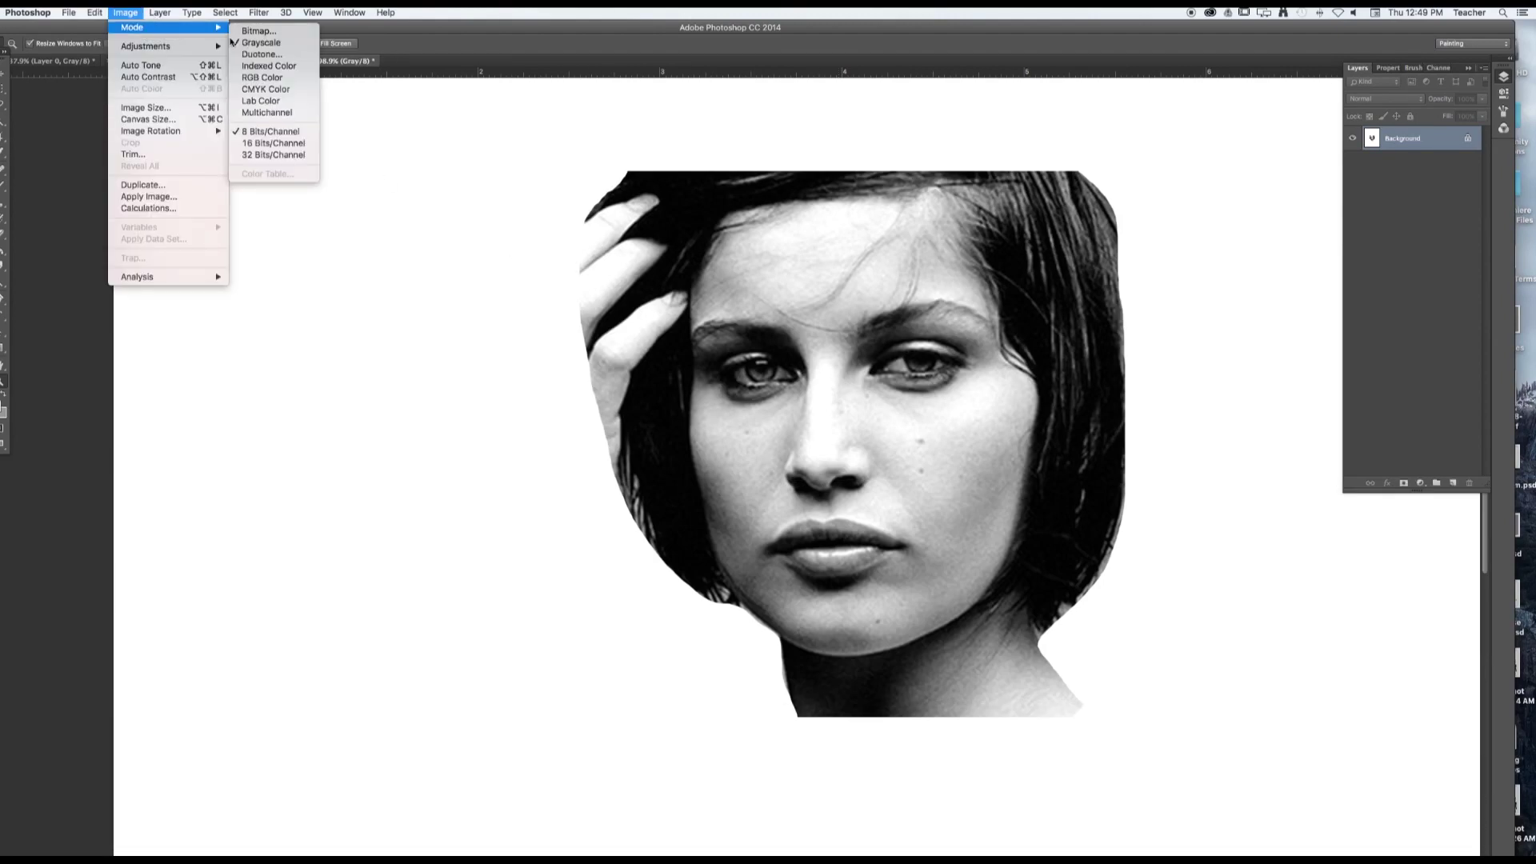
{"action": "left_click", "coordinate": [269, 34]}
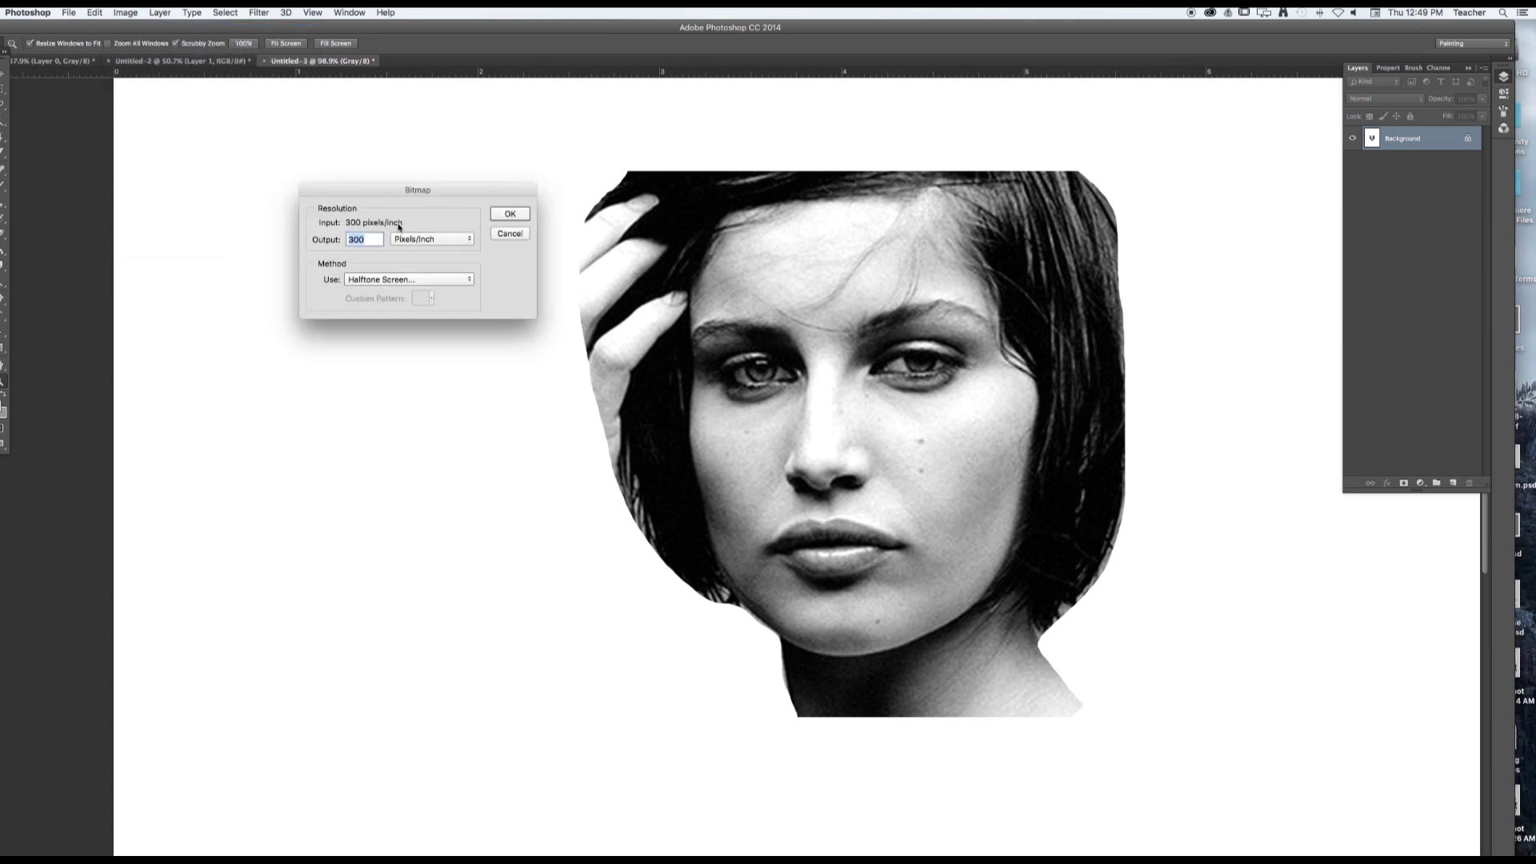
{"action": "left_click", "coordinate": [508, 214]}
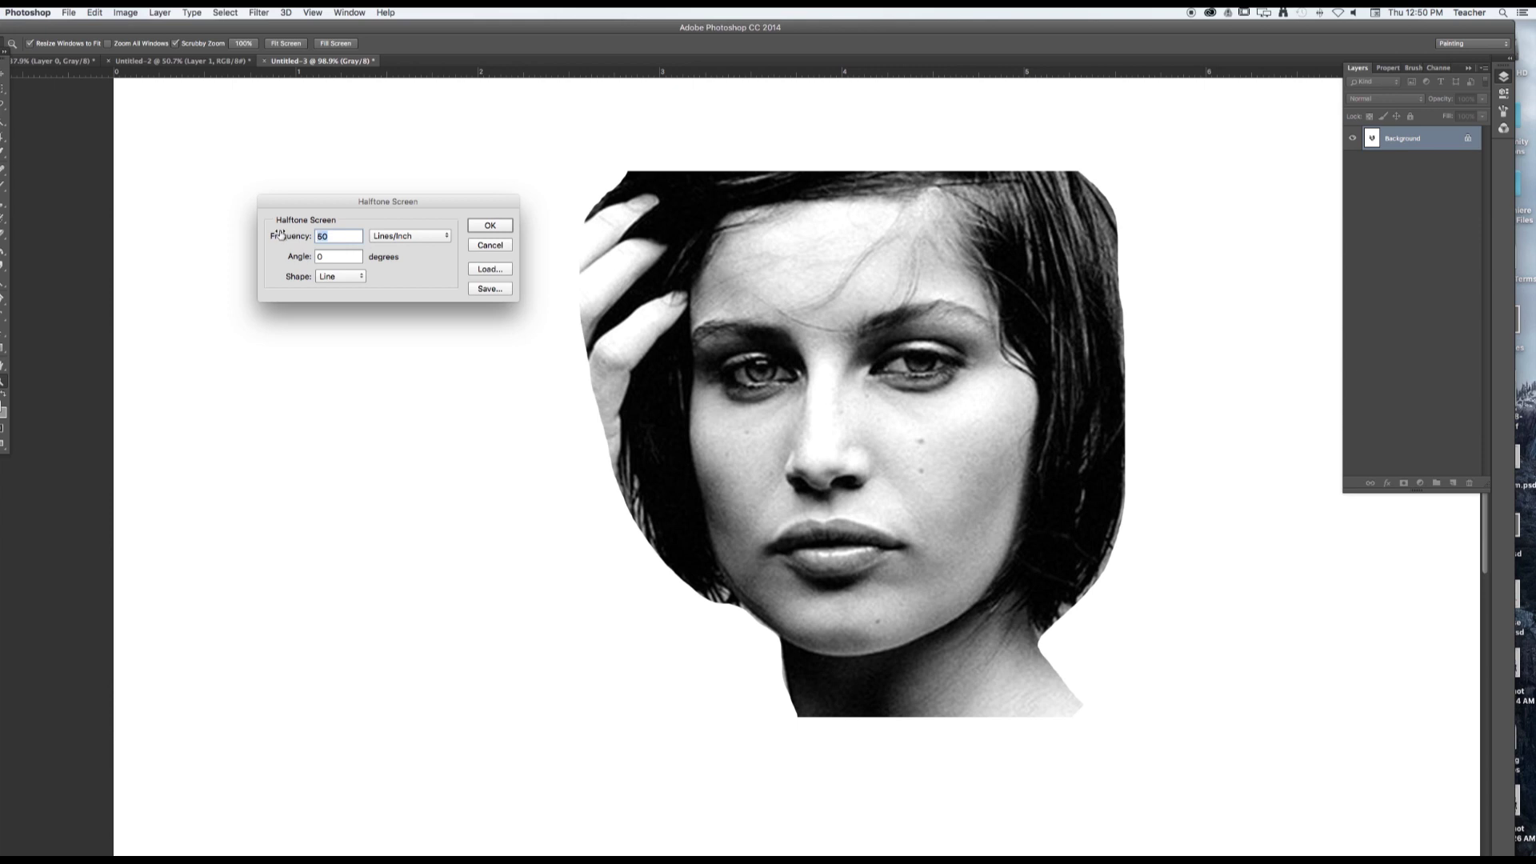
{"action": "type", "text": "35"}
{"action": "key", "text": "Return"}
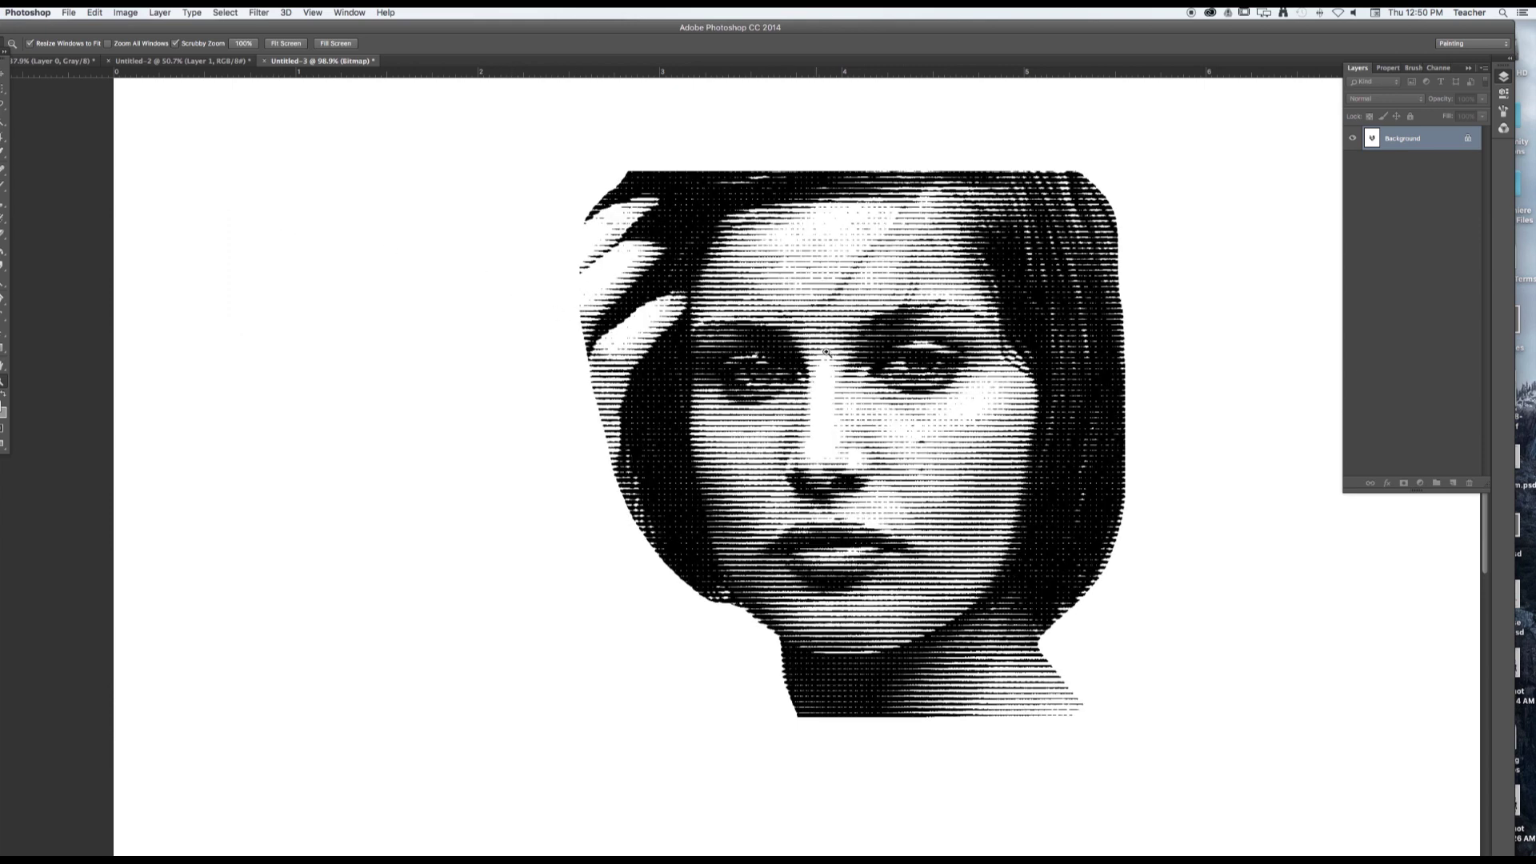
{"action": "mouse_move", "coordinate": [827, 352]}
{"action": "left_mouse_down"}
{"action": "mouse_move", "coordinate": [888, 369]}
{"action": "mouse_move", "coordinate": [846, 366]}
{"action": "left_mouse_up"}
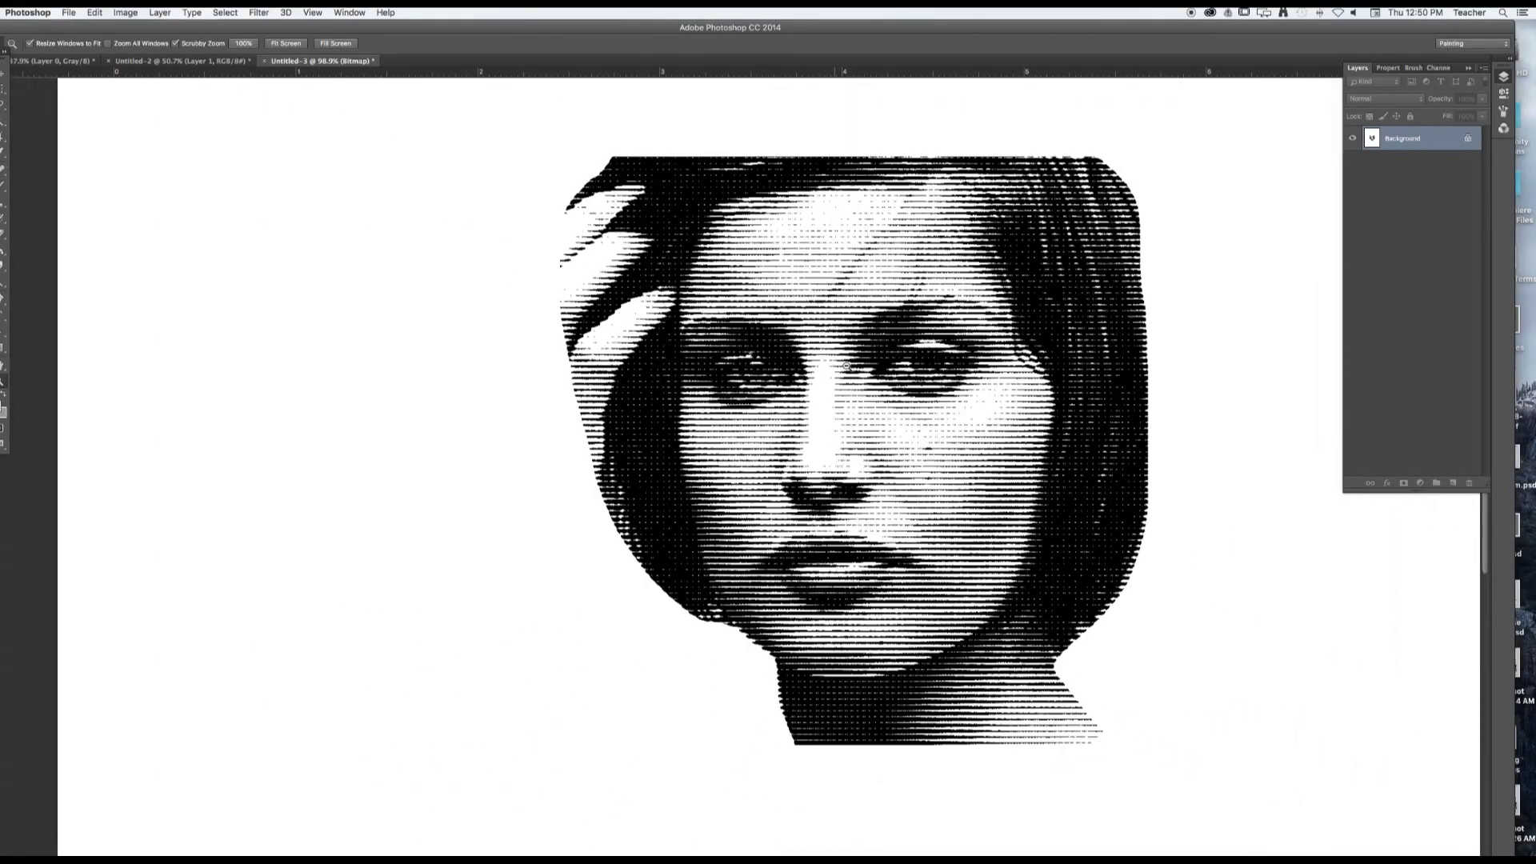
{"action": "key", "text": "super+z"}
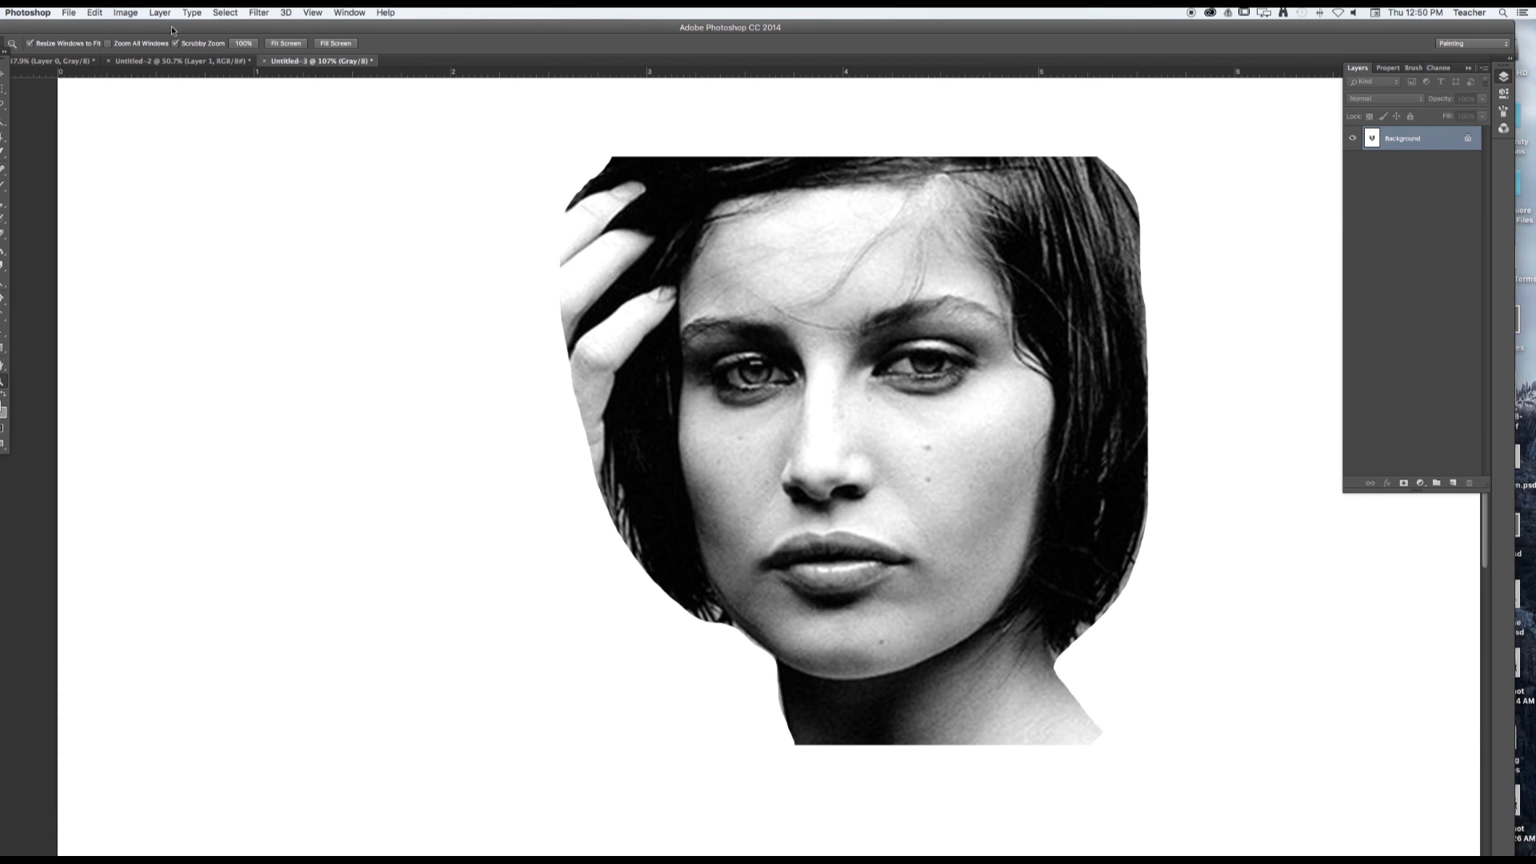
- Try a coarse 5 lines-per-inch line halftone, inspect it, and undo back to grayscale
{"action": "left_click", "coordinate": [126, 12]}
{"action": "mouse_move", "coordinate": [139, 30]}
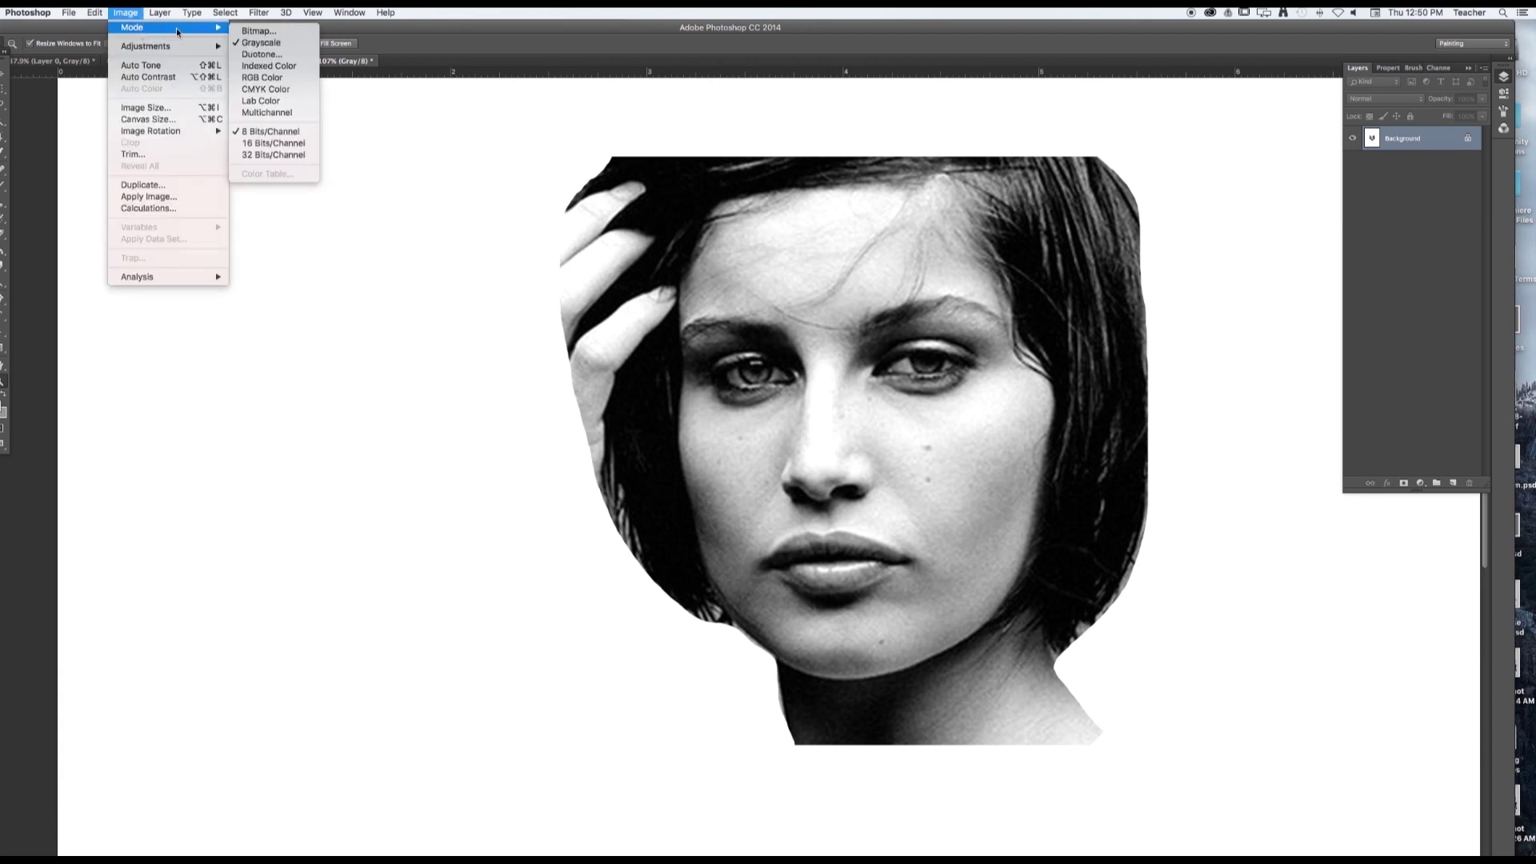
{"action": "left_click", "coordinate": [258, 30]}
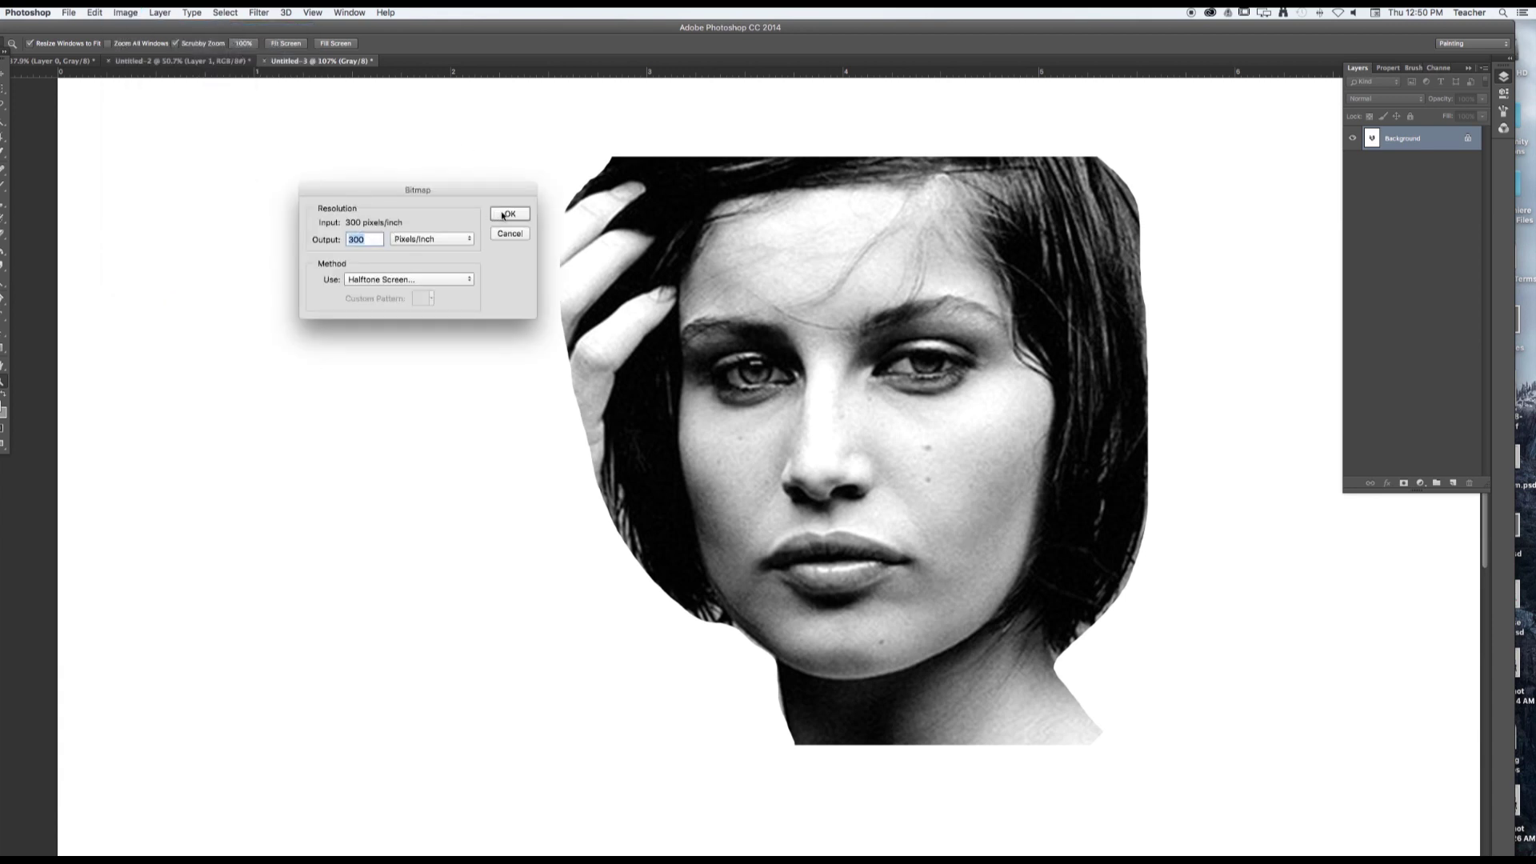
{"action": "left_click", "coordinate": [509, 214]}
{"action": "type", "text": "5"}
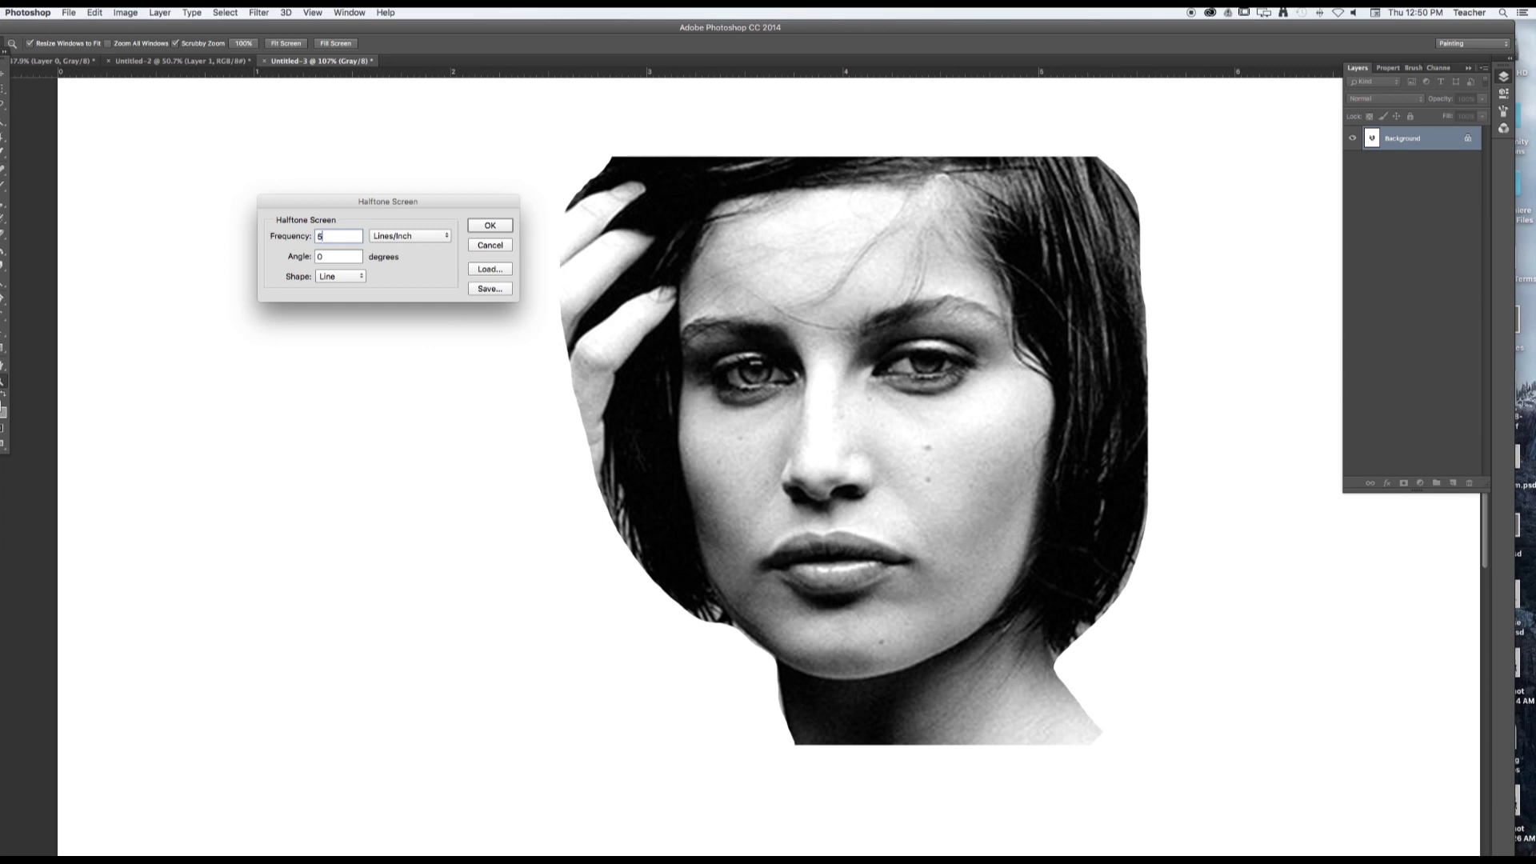
{"action": "key", "text": "Return"}
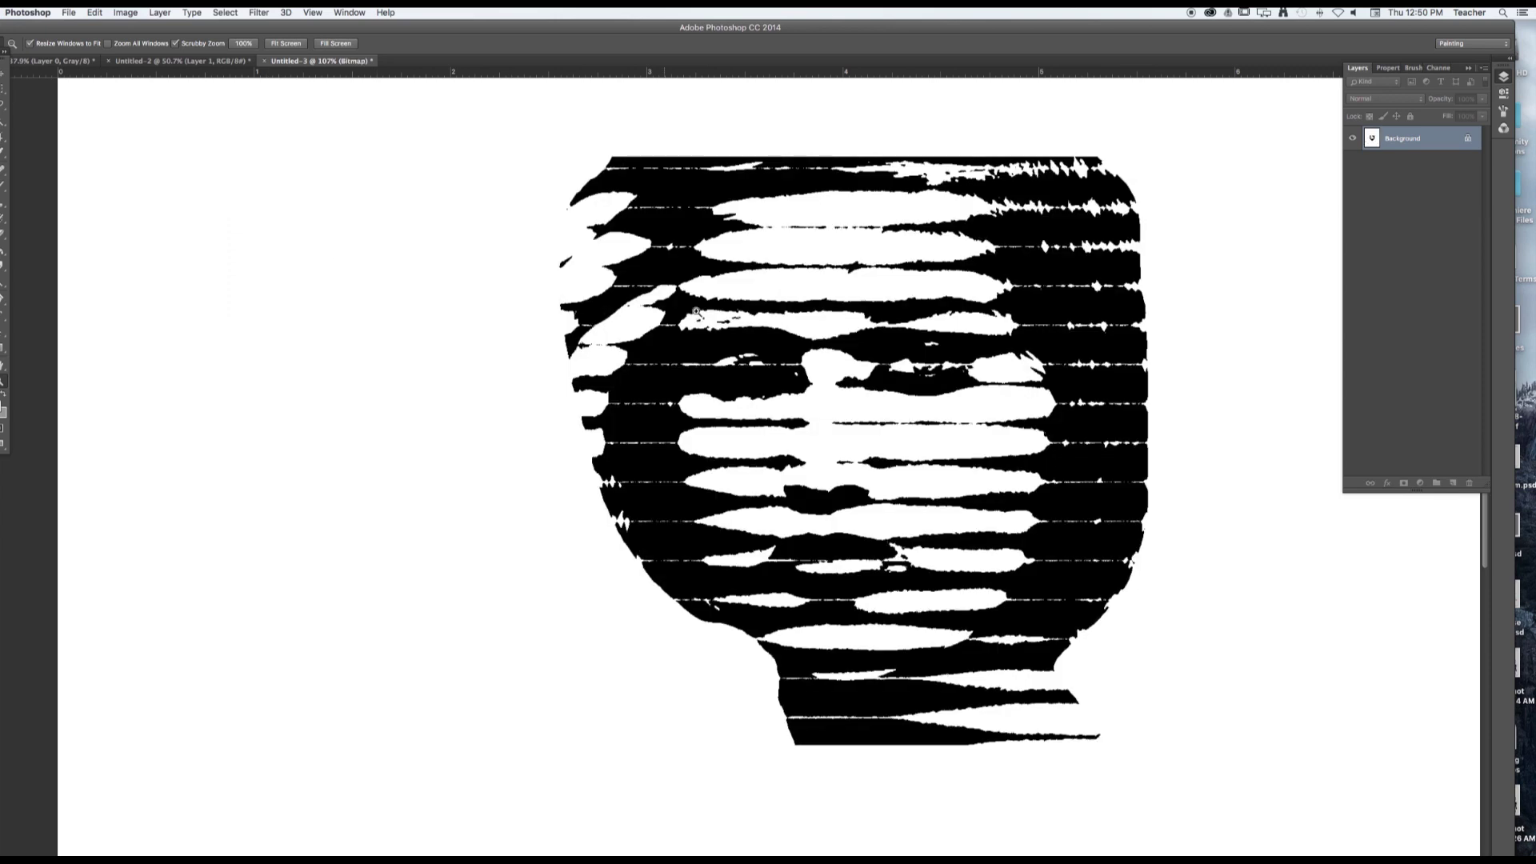
{"action": "left_click", "coordinate": [869, 376]}
{"action": "left_click_drag", "start_coordinate": [894, 384], "coordinate": [874, 380]}
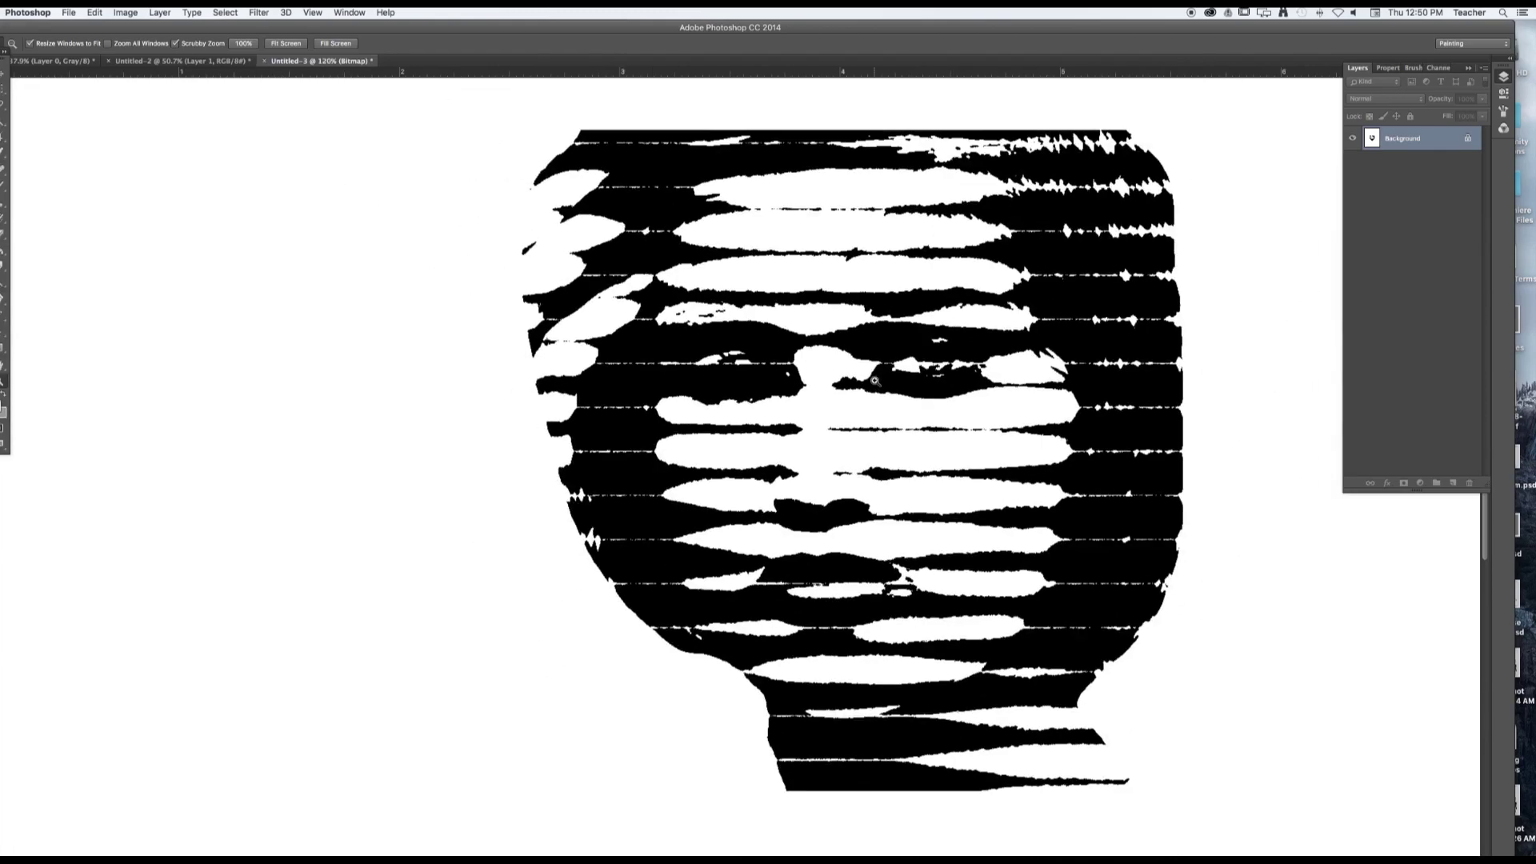
{"action": "key", "text": "super+z"}
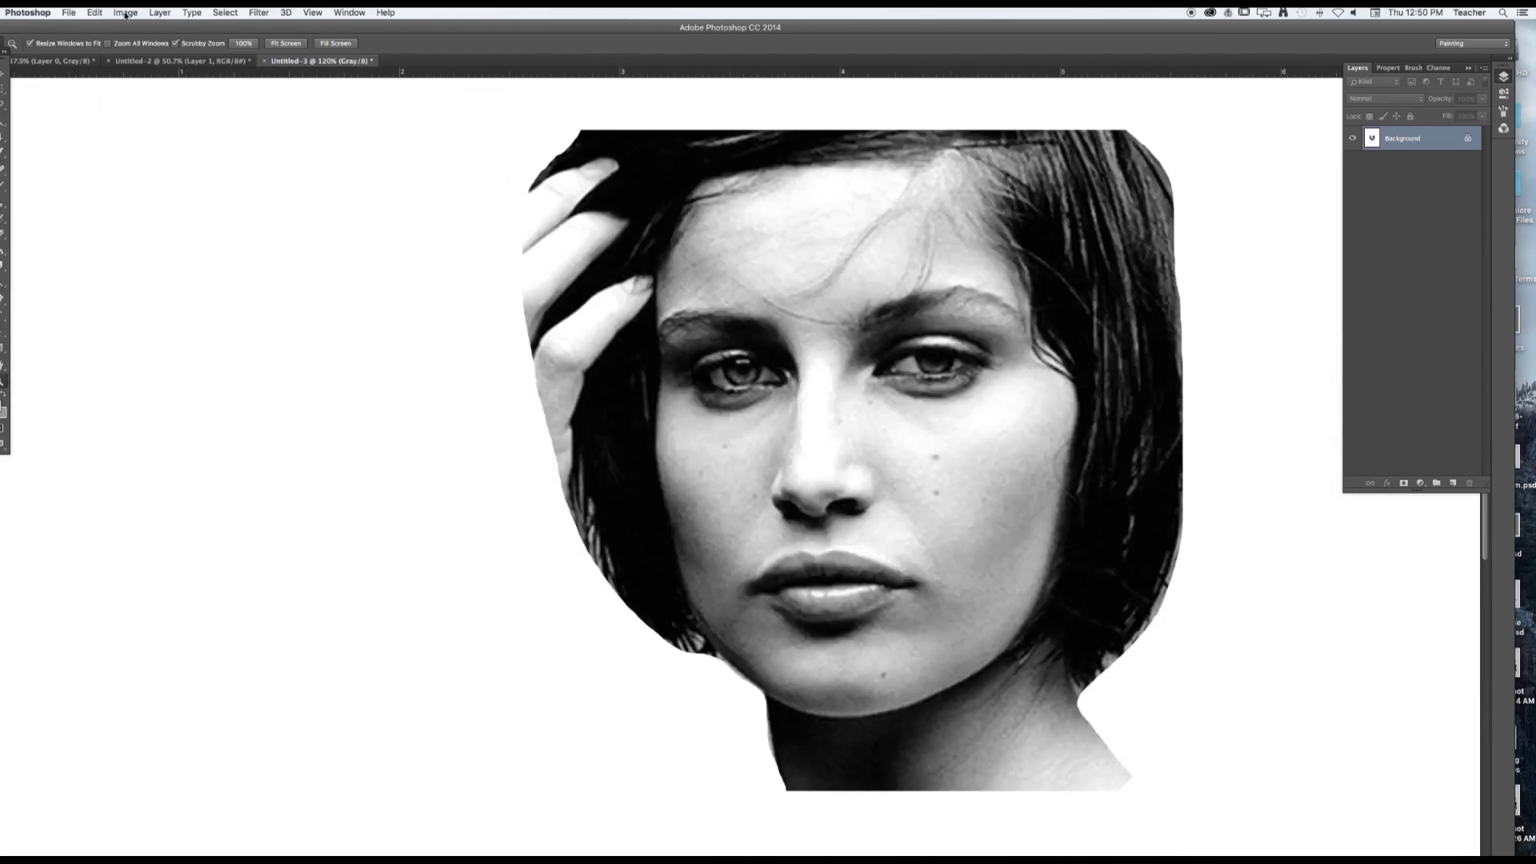
{"action": "left_click", "coordinate": [125, 12]}
{"action": "mouse_move", "coordinate": [144, 27]}
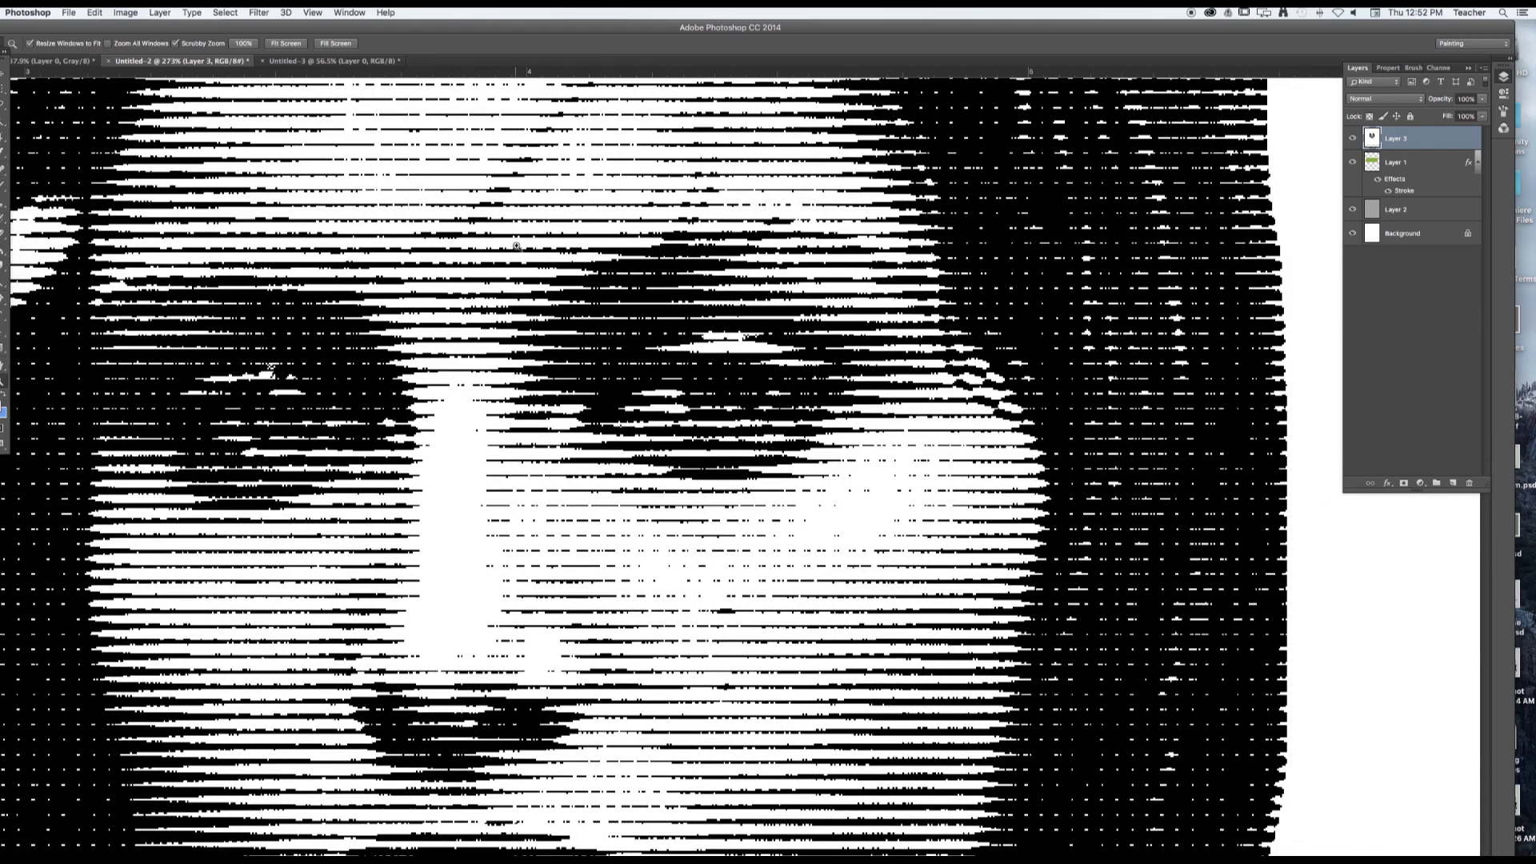
- Run Filter > Blur > Gaussian Blur on the line halftone with a 0.8-pixel radius
{"action": "left_click", "coordinate": [260, 13]}
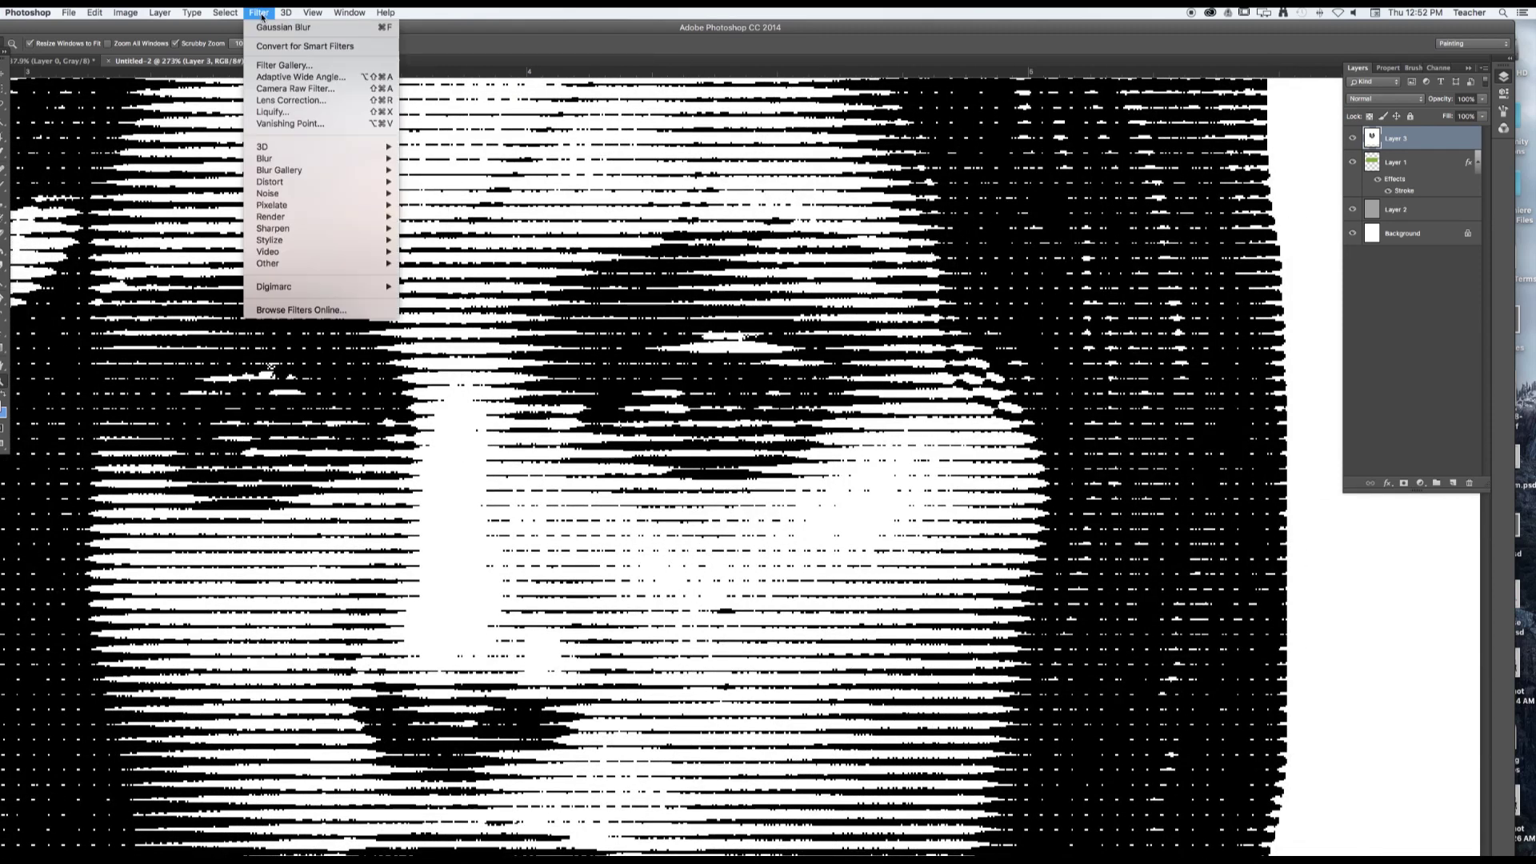
{"action": "mouse_move", "coordinate": [298, 161]}
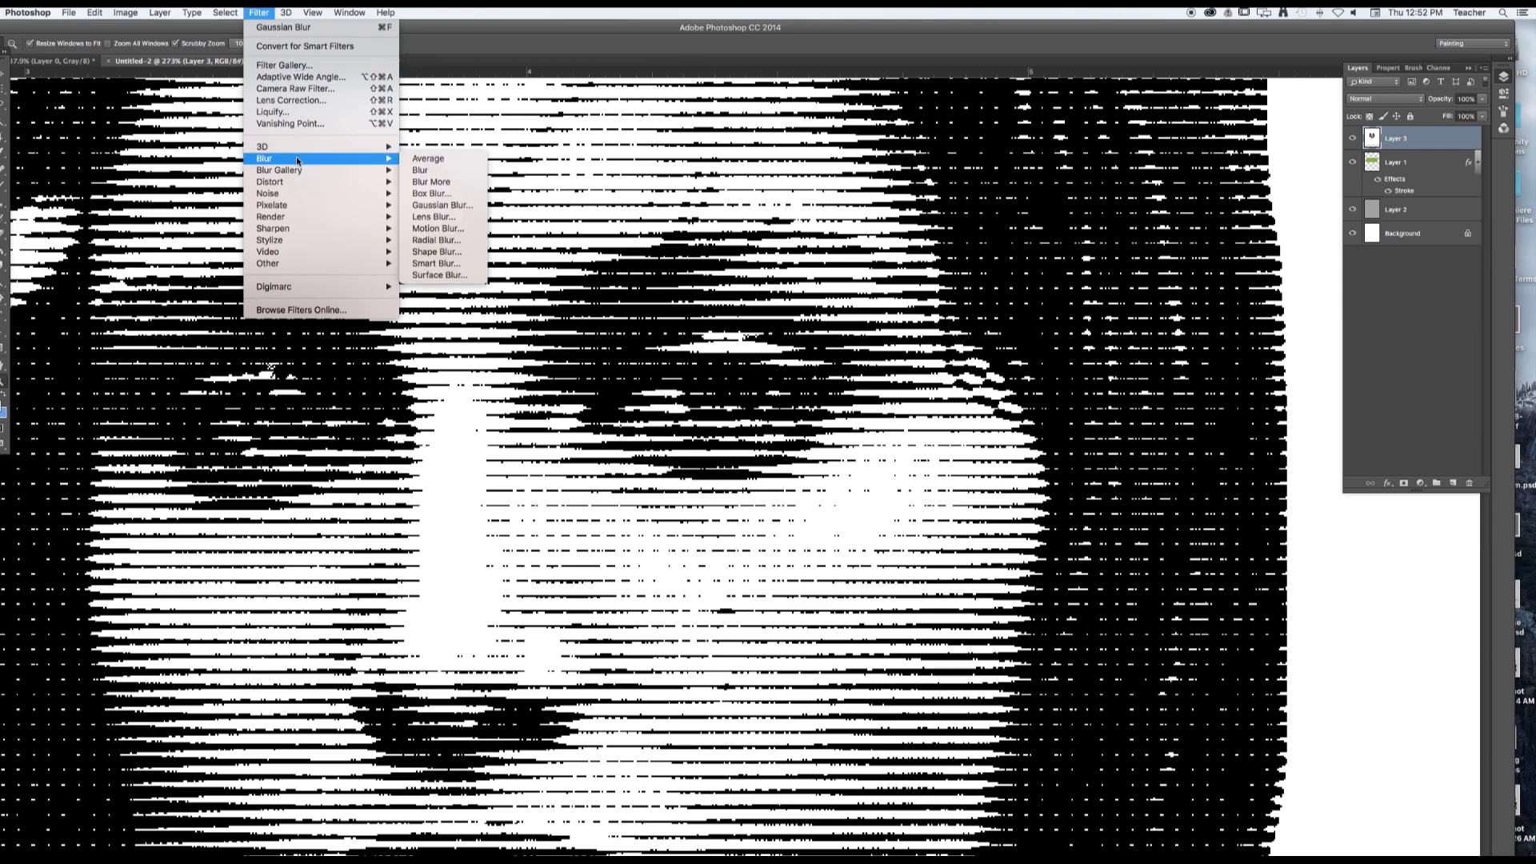
{"action": "left_click", "coordinate": [440, 205]}
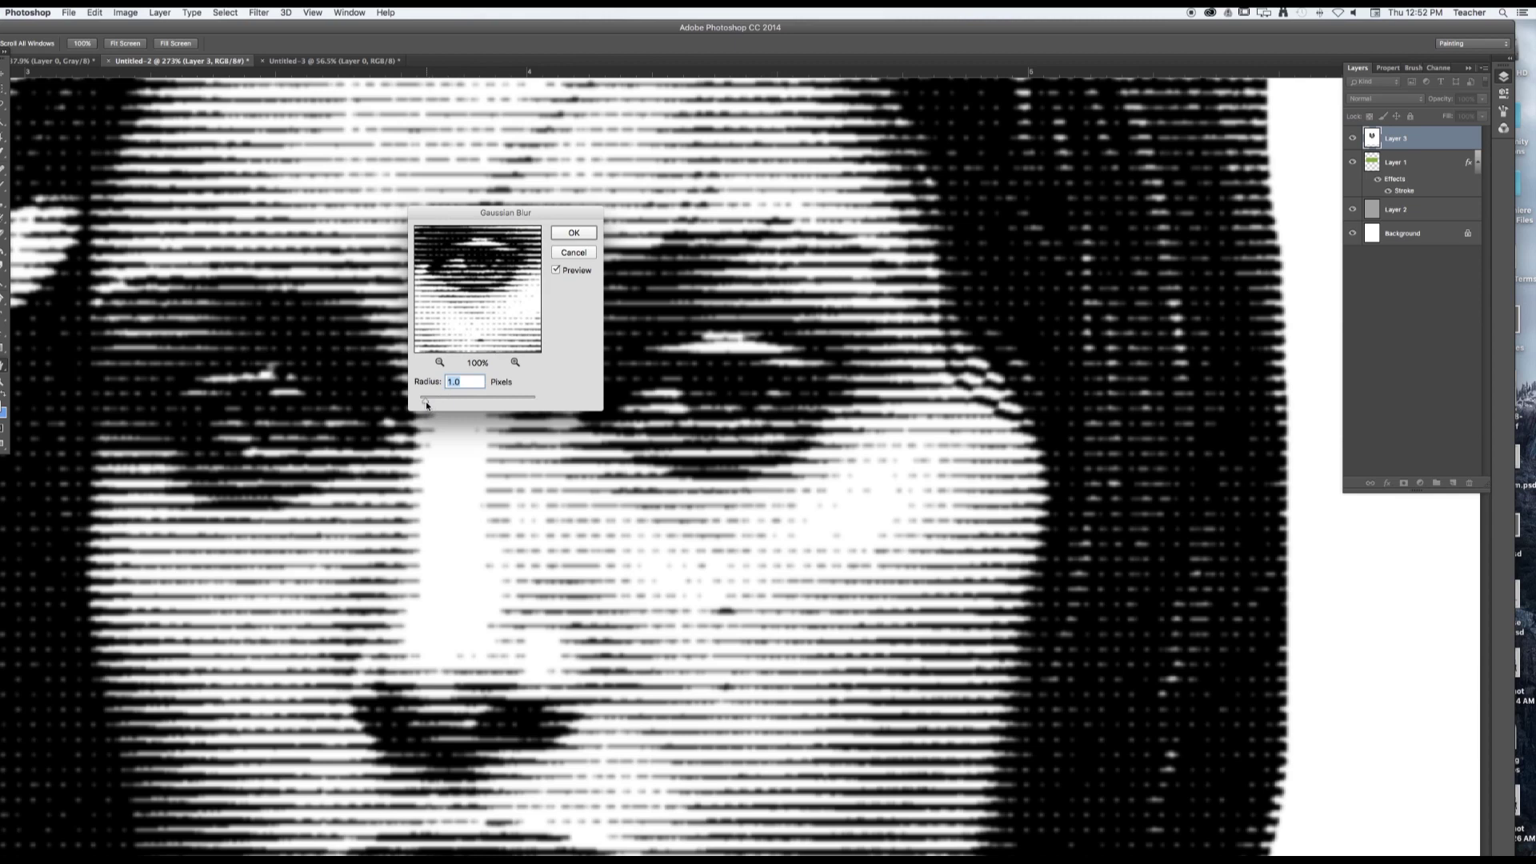
{"action": "mouse_move", "coordinate": [425, 405]}
{"action": "left_mouse_down"}
{"action": "mouse_move", "coordinate": [445, 404]}
{"action": "mouse_move", "coordinate": [424, 405]}
{"action": "left_mouse_up"}
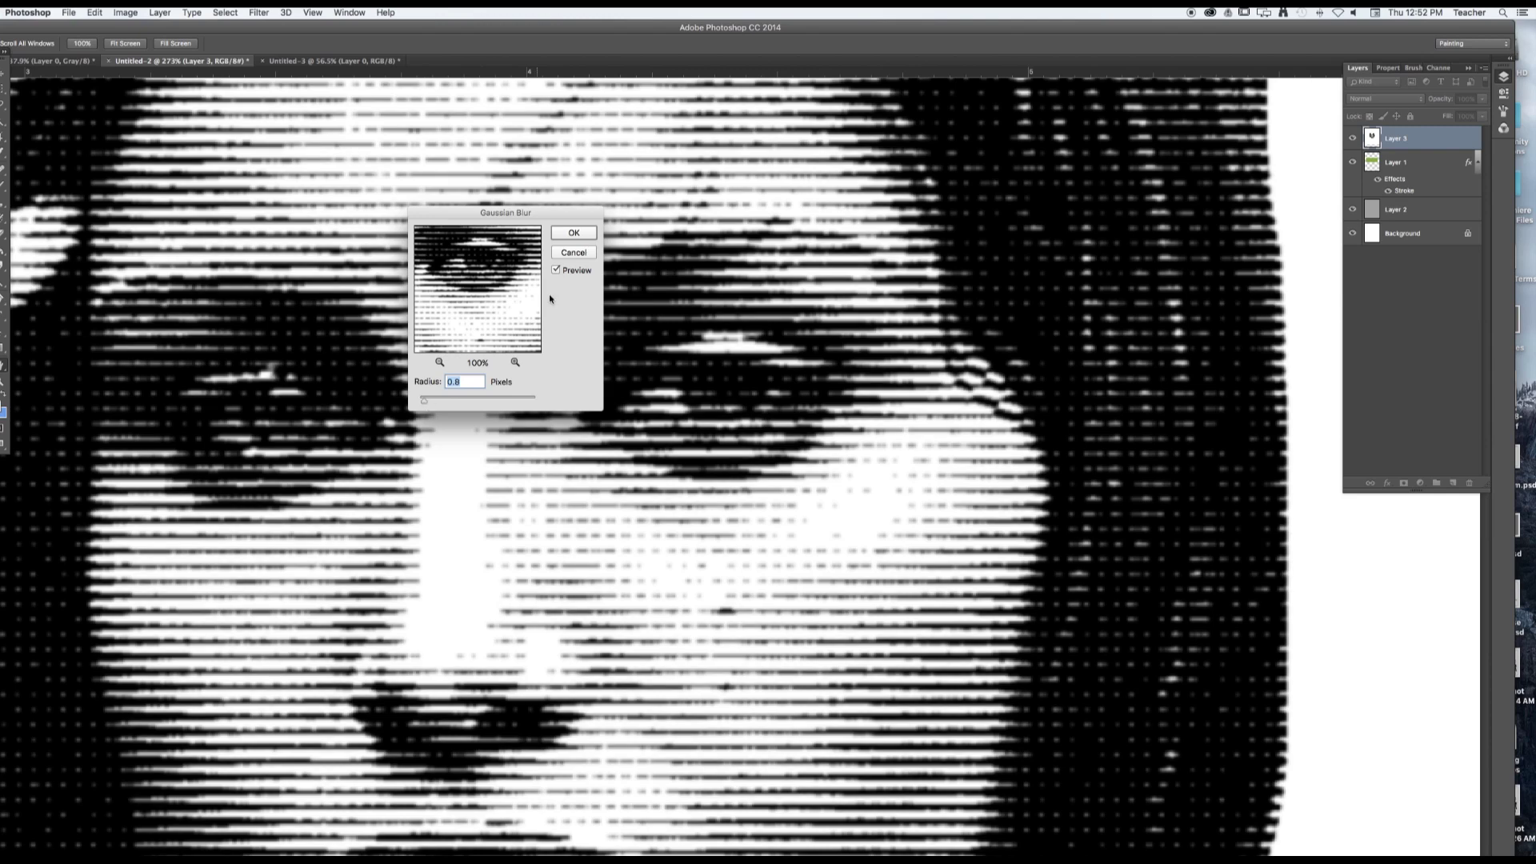
{"action": "left_click", "coordinate": [581, 234]}
- In Untitled-2, drag the halftone portrait layer up and left with the Move tool
{"action": "key", "text": "z"}
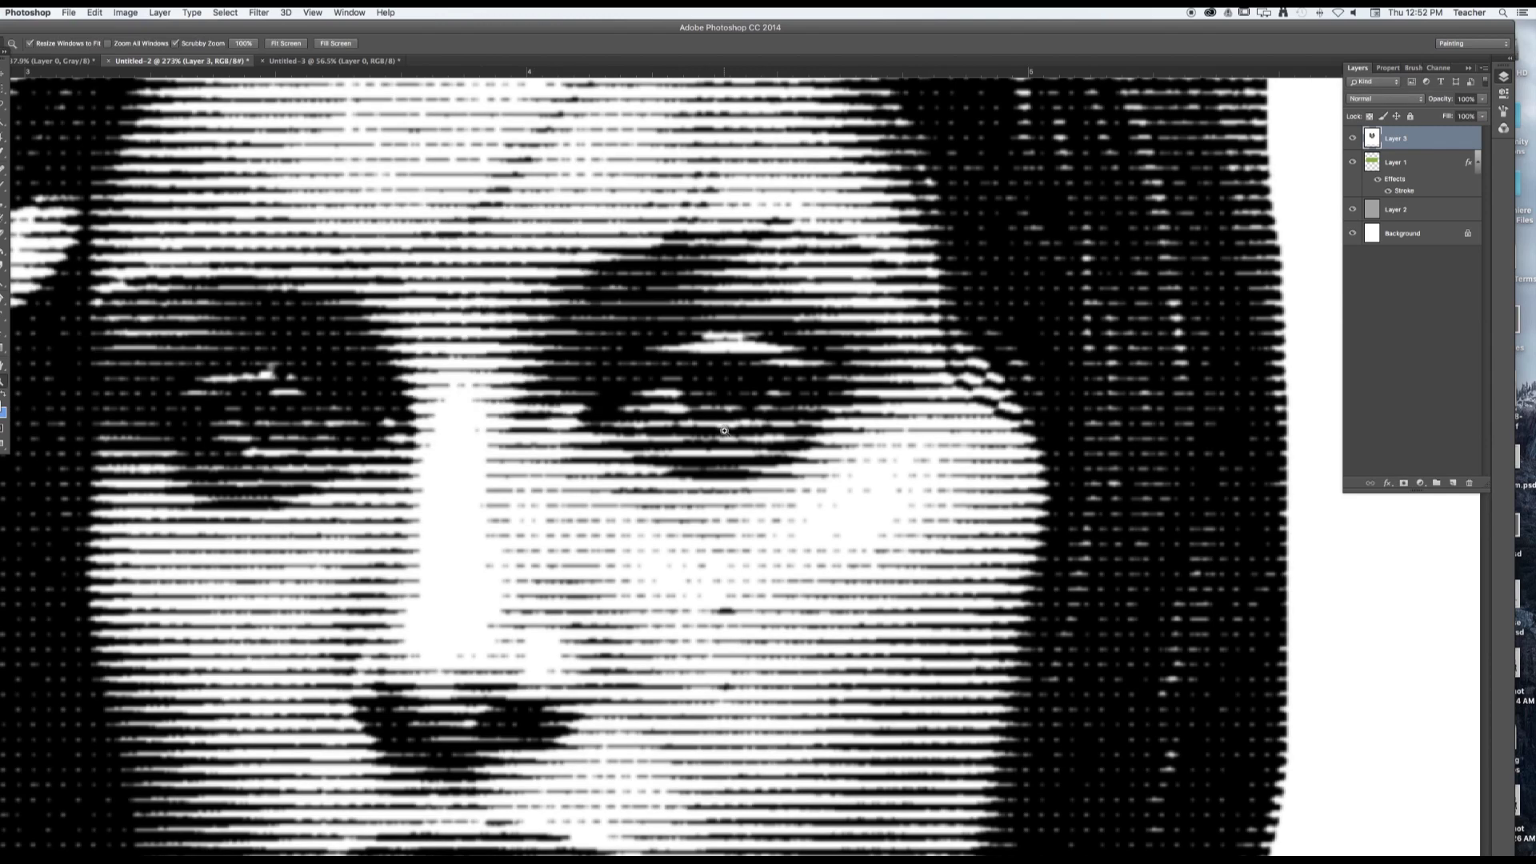
{"action": "key", "text": "super+0"}
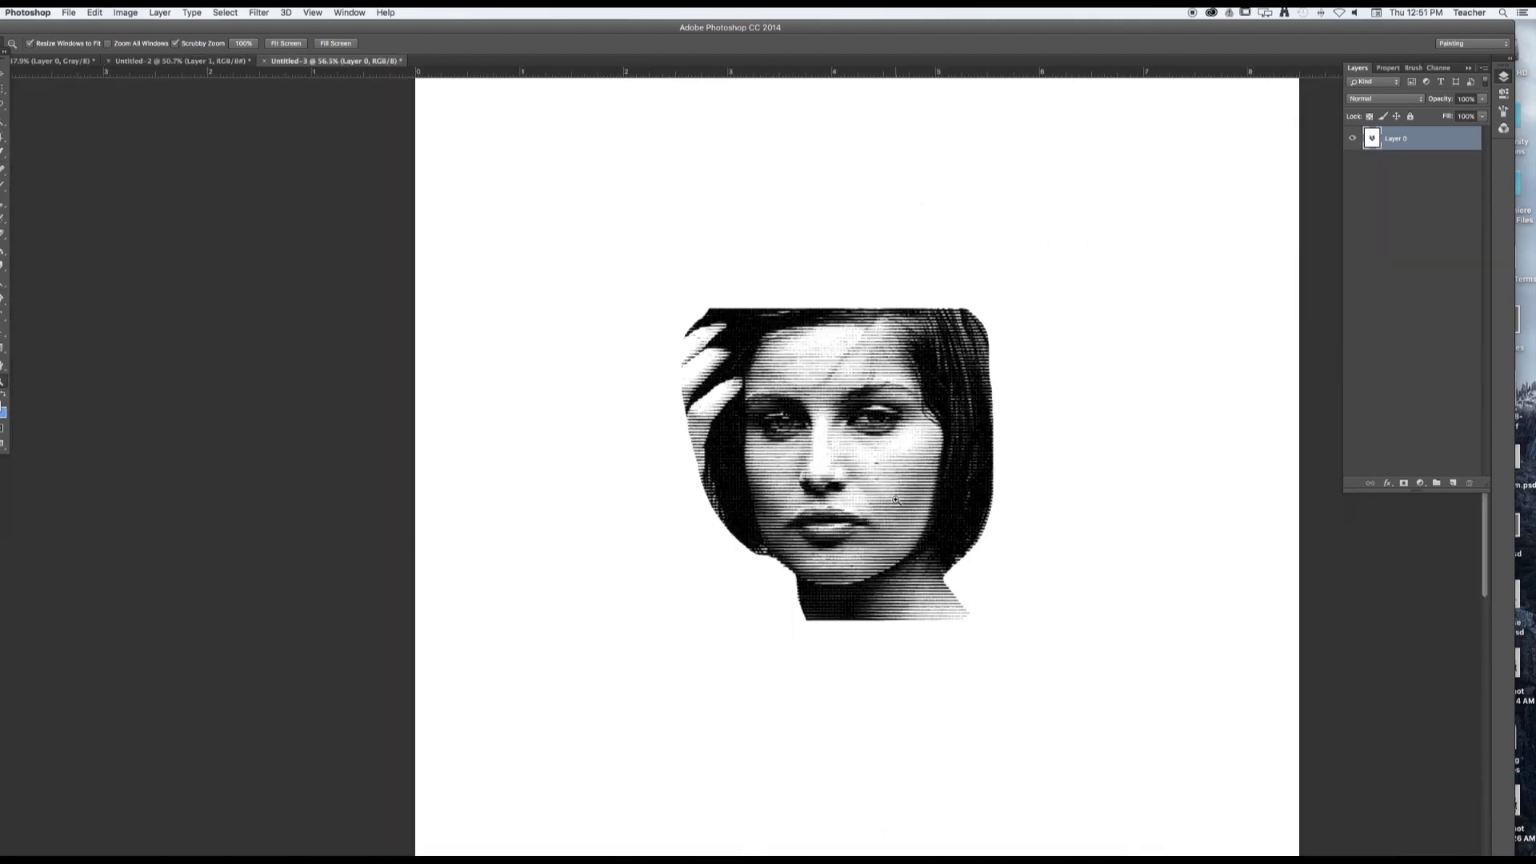
{"action": "key", "text": "v"}
{"action": "left_click_drag", "start_coordinate": [855, 471], "coordinate": [885, 436]}
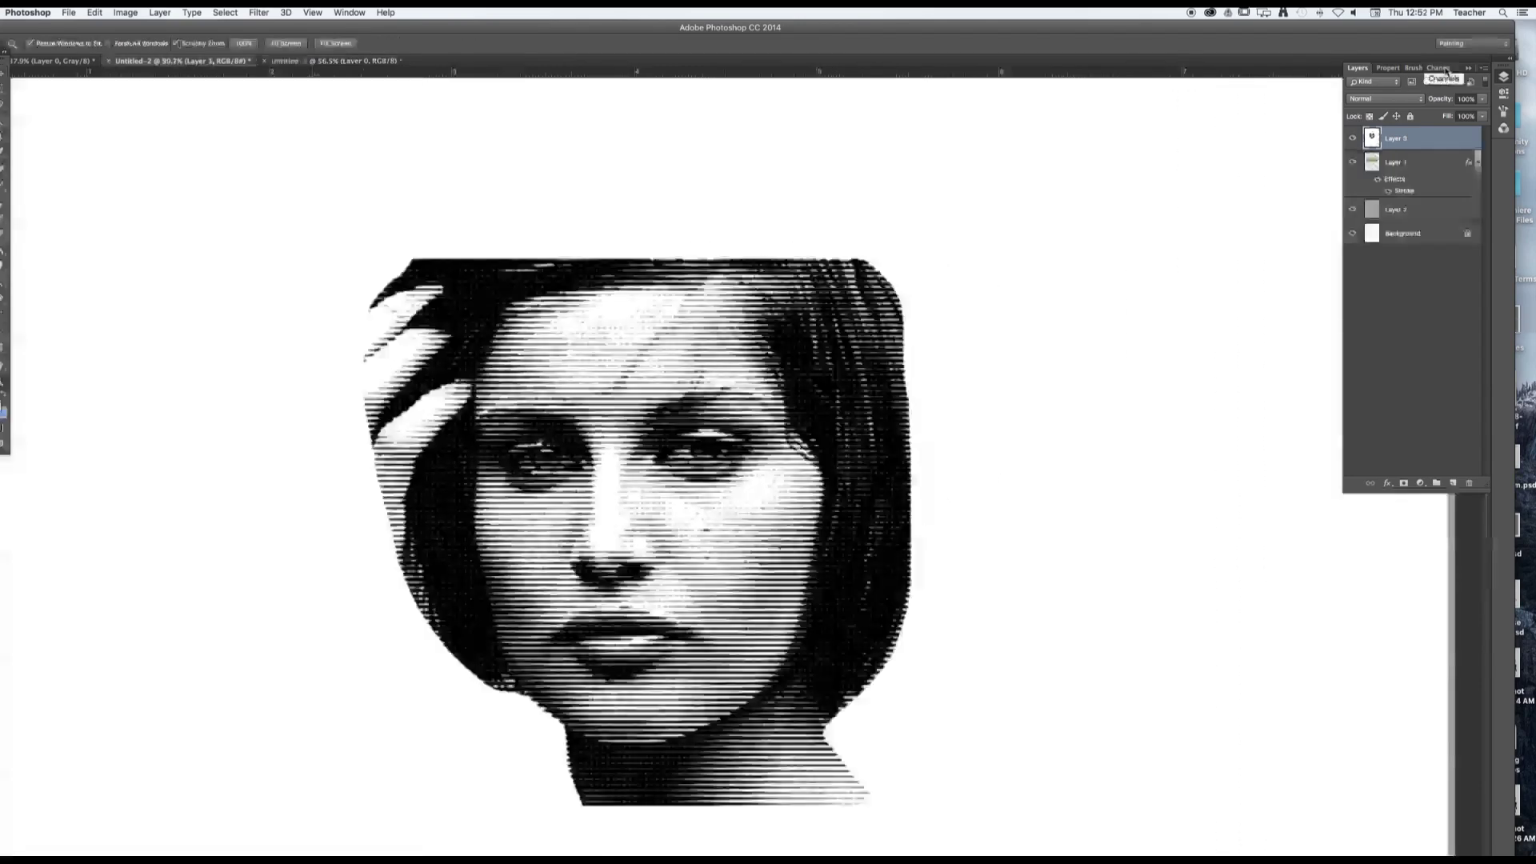
- Load the RGB channel's light areas as a selection and delete those white pixels from Layer 3
{"action": "left_click", "coordinate": [1440, 68]}
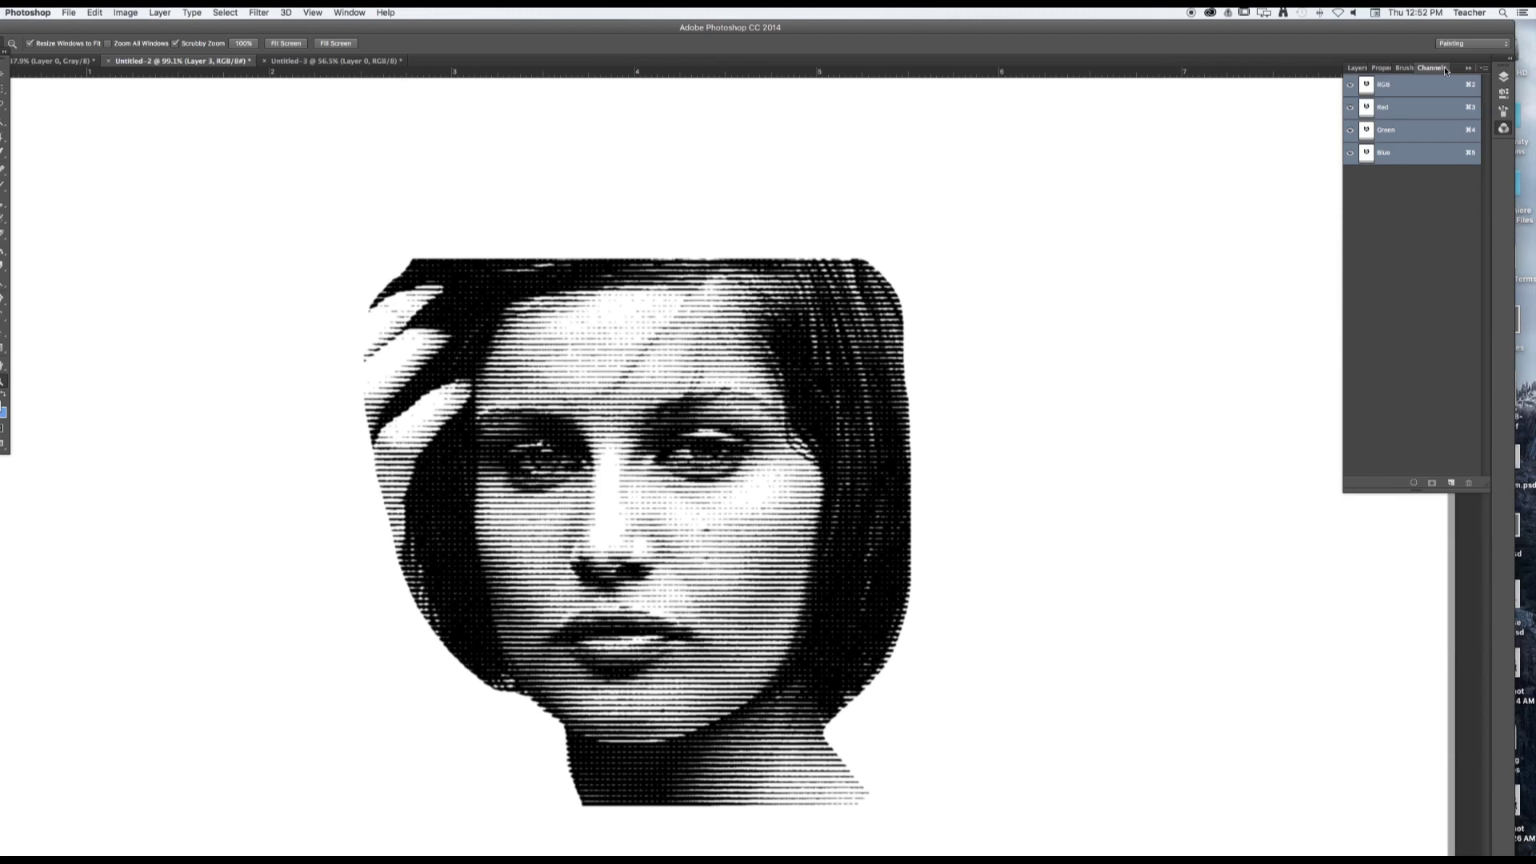
{"action": "left_click", "coordinate": [350, 13]}
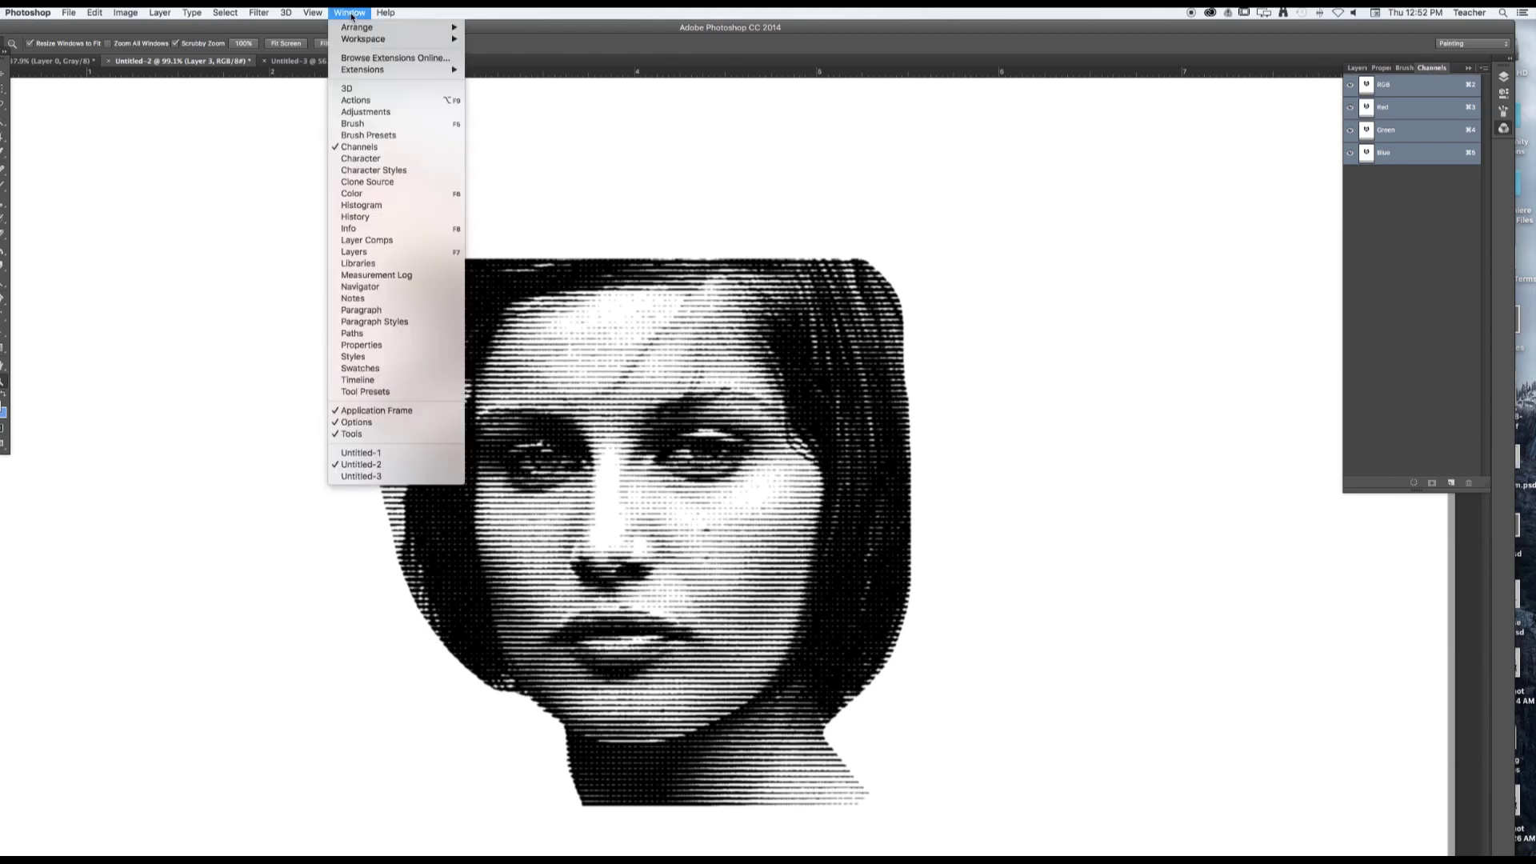
{"action": "left_click", "coordinate": [704, 30]}
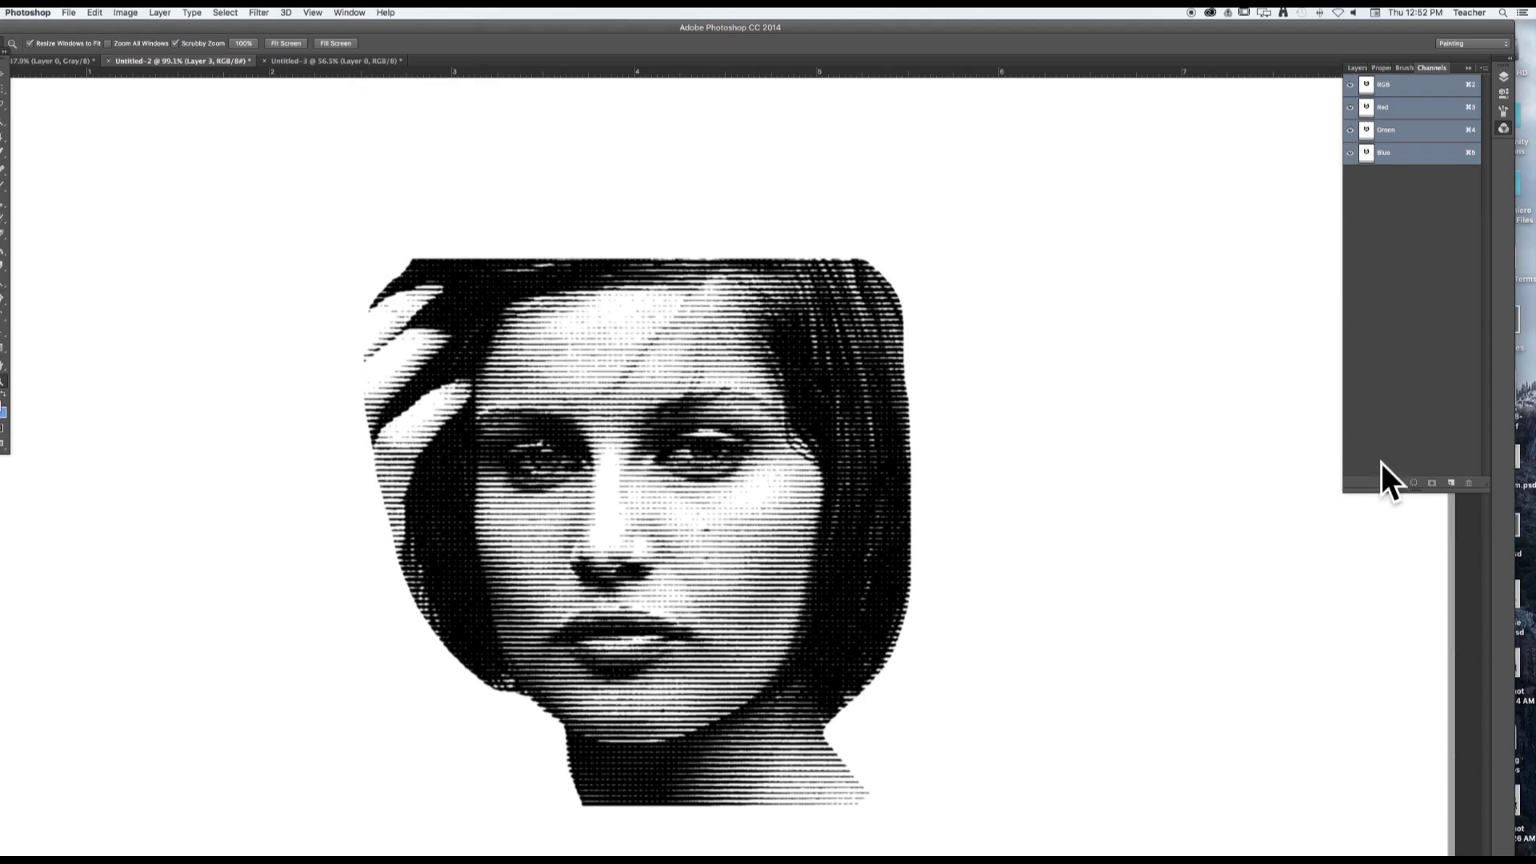
{"action": "left_click", "coordinate": [1414, 486]}
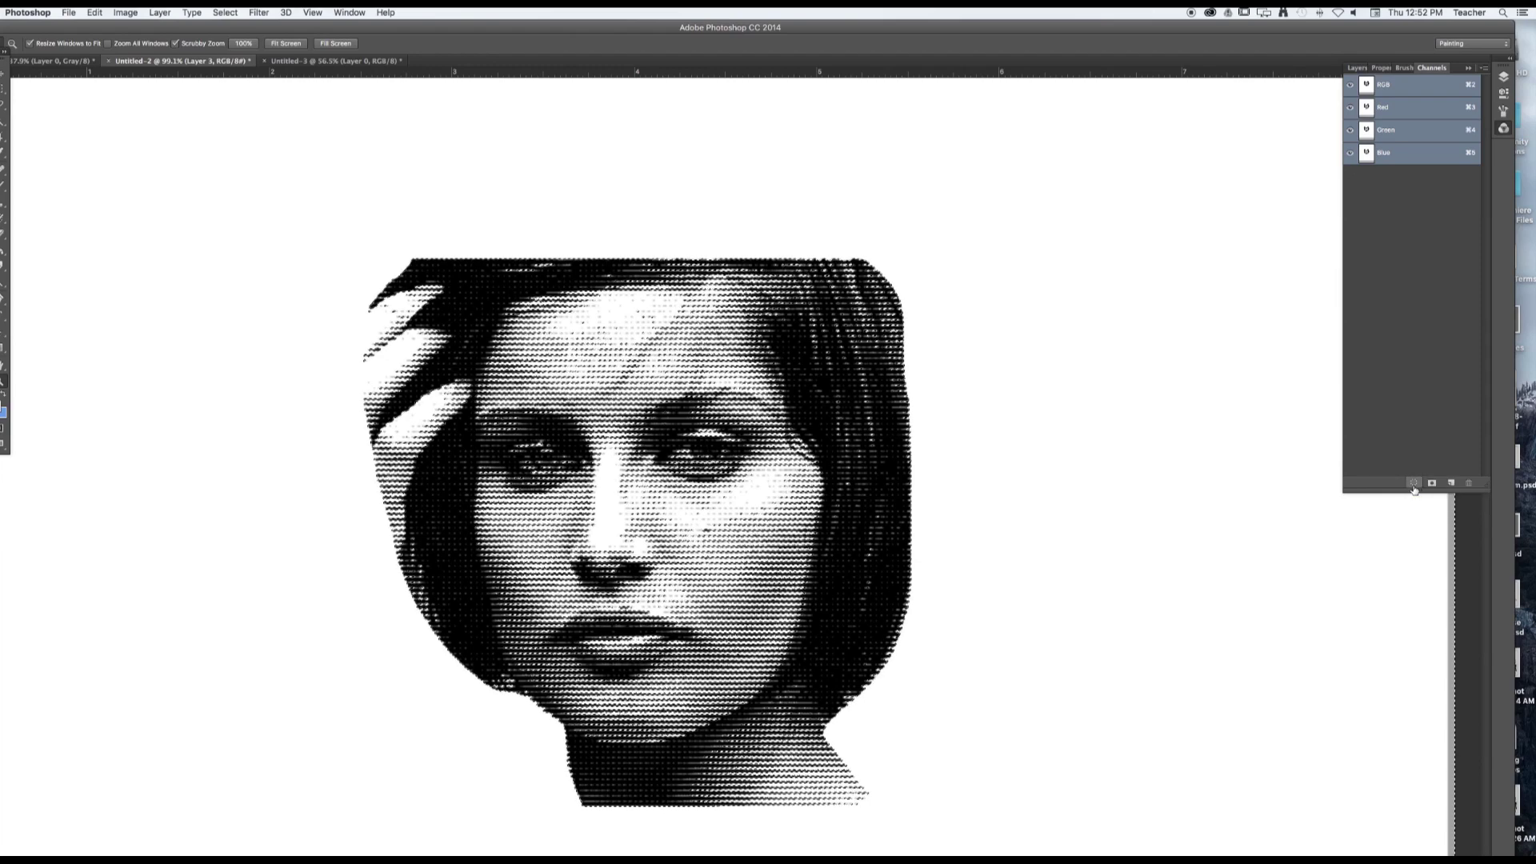
{"action": "left_click", "coordinate": [1357, 68]}
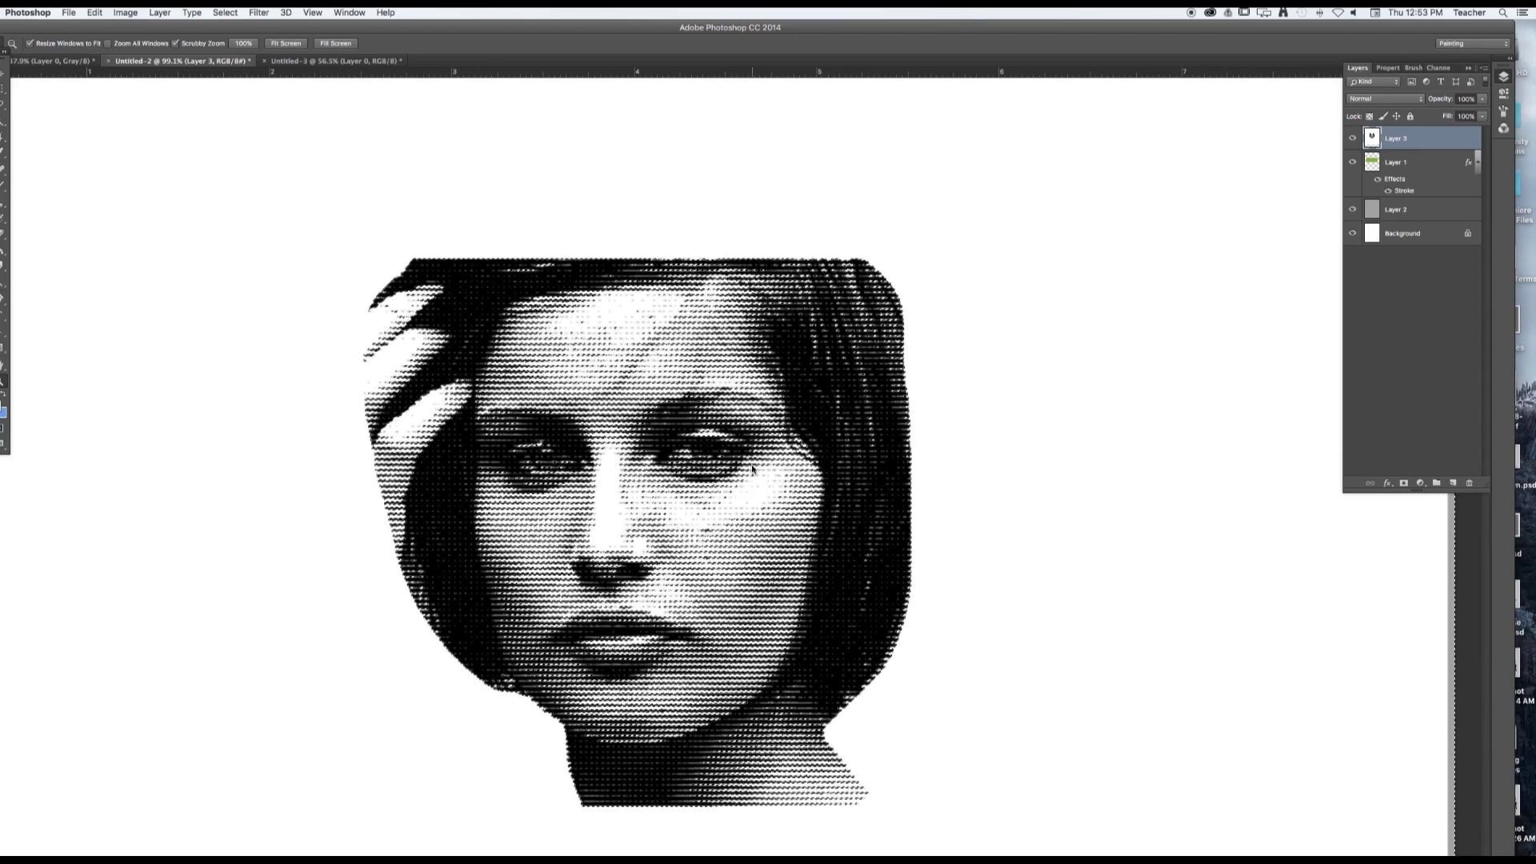
{"action": "key", "text": "Delete"}
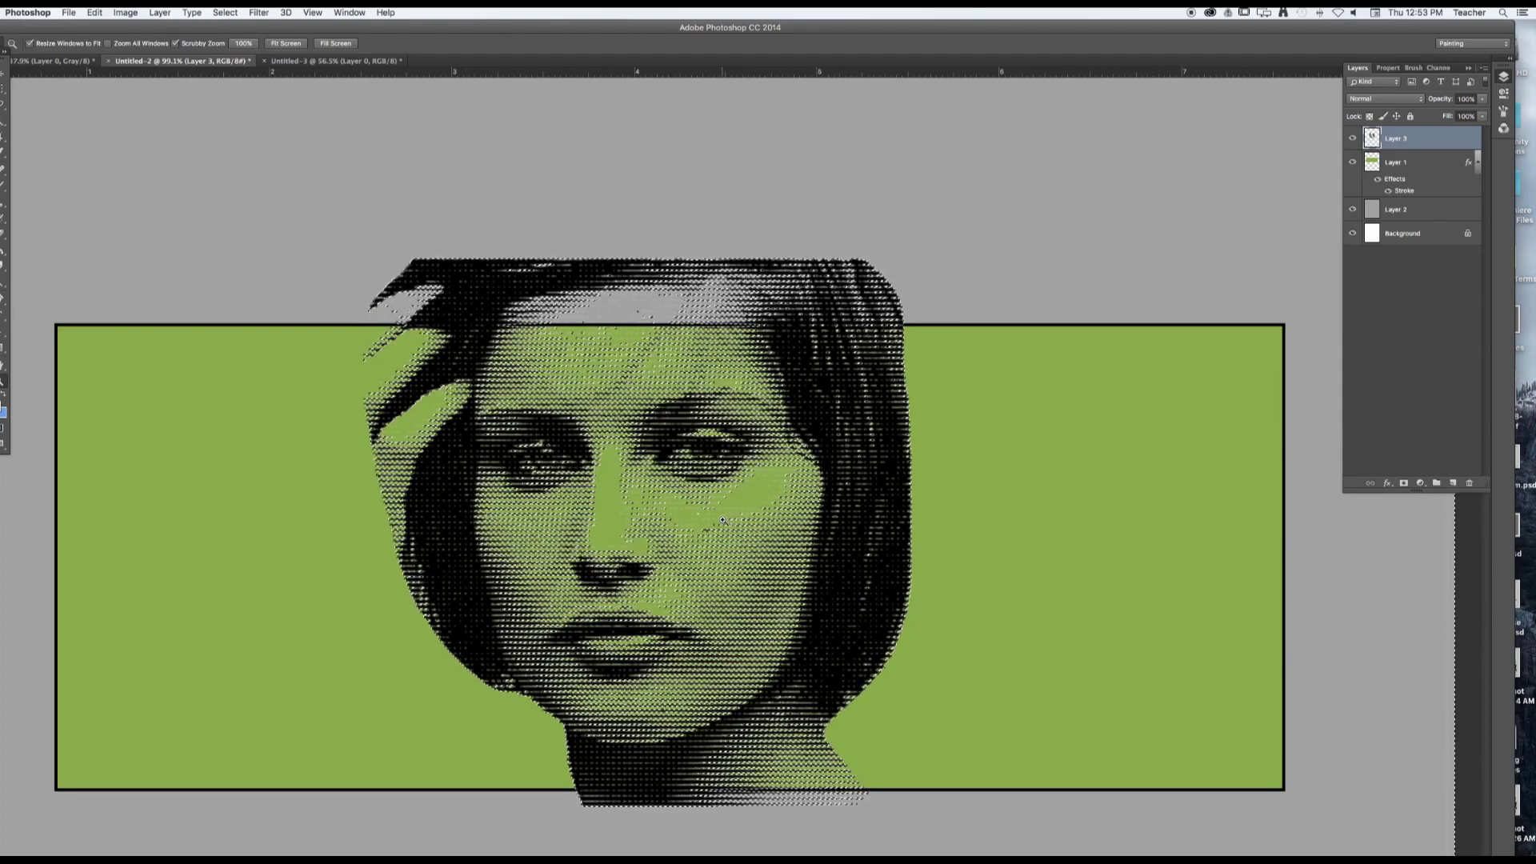
- Flip the active selection on the halftone portrait with Select > Inverse
{"action": "left_click_drag", "start_coordinate": [722, 520], "coordinate": [696, 495]}
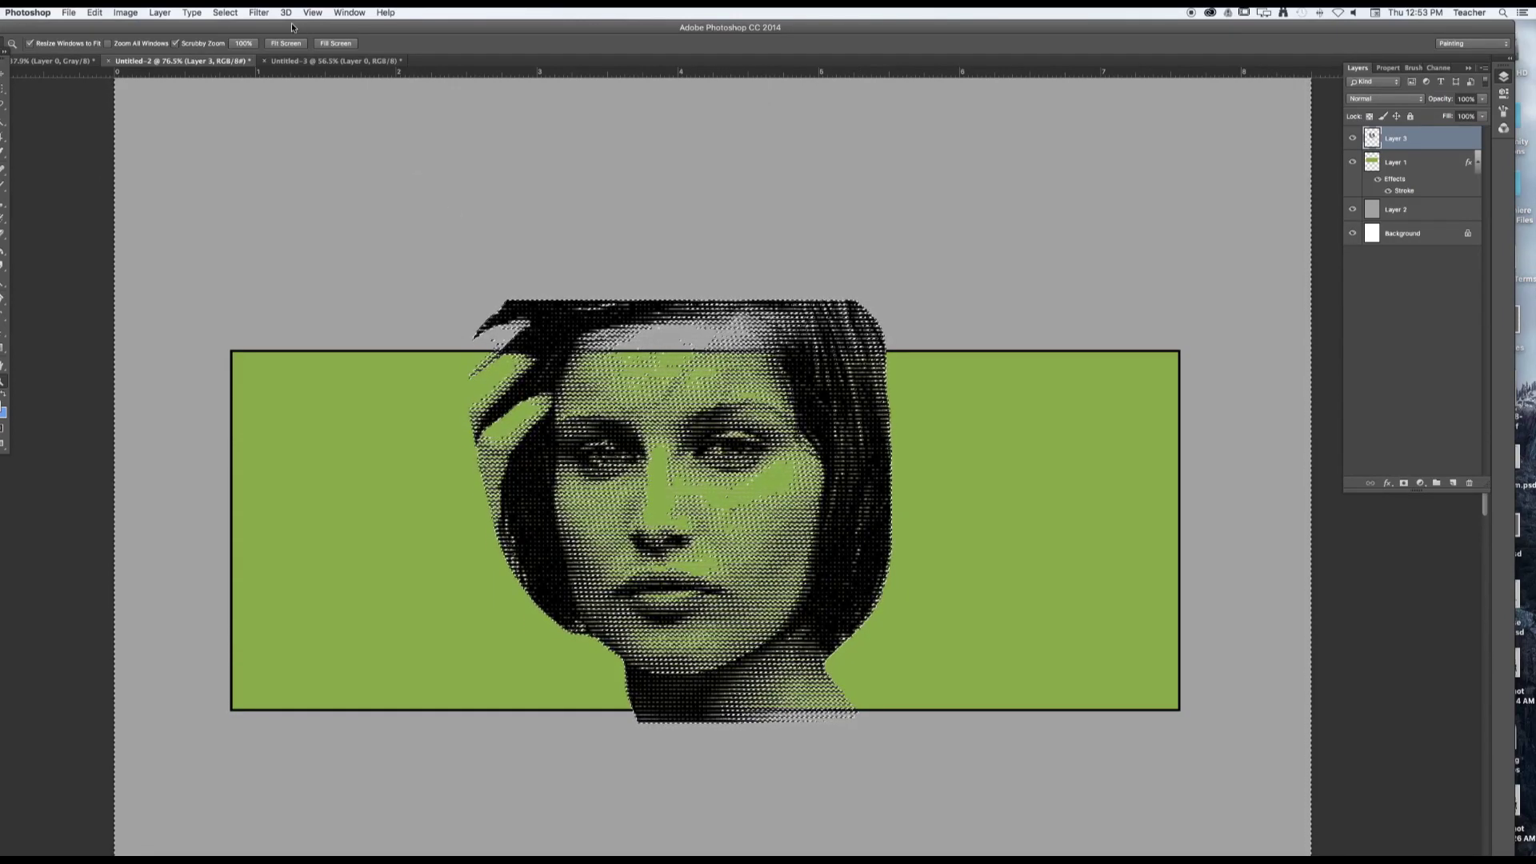
{"action": "left_click", "coordinate": [225, 13]}
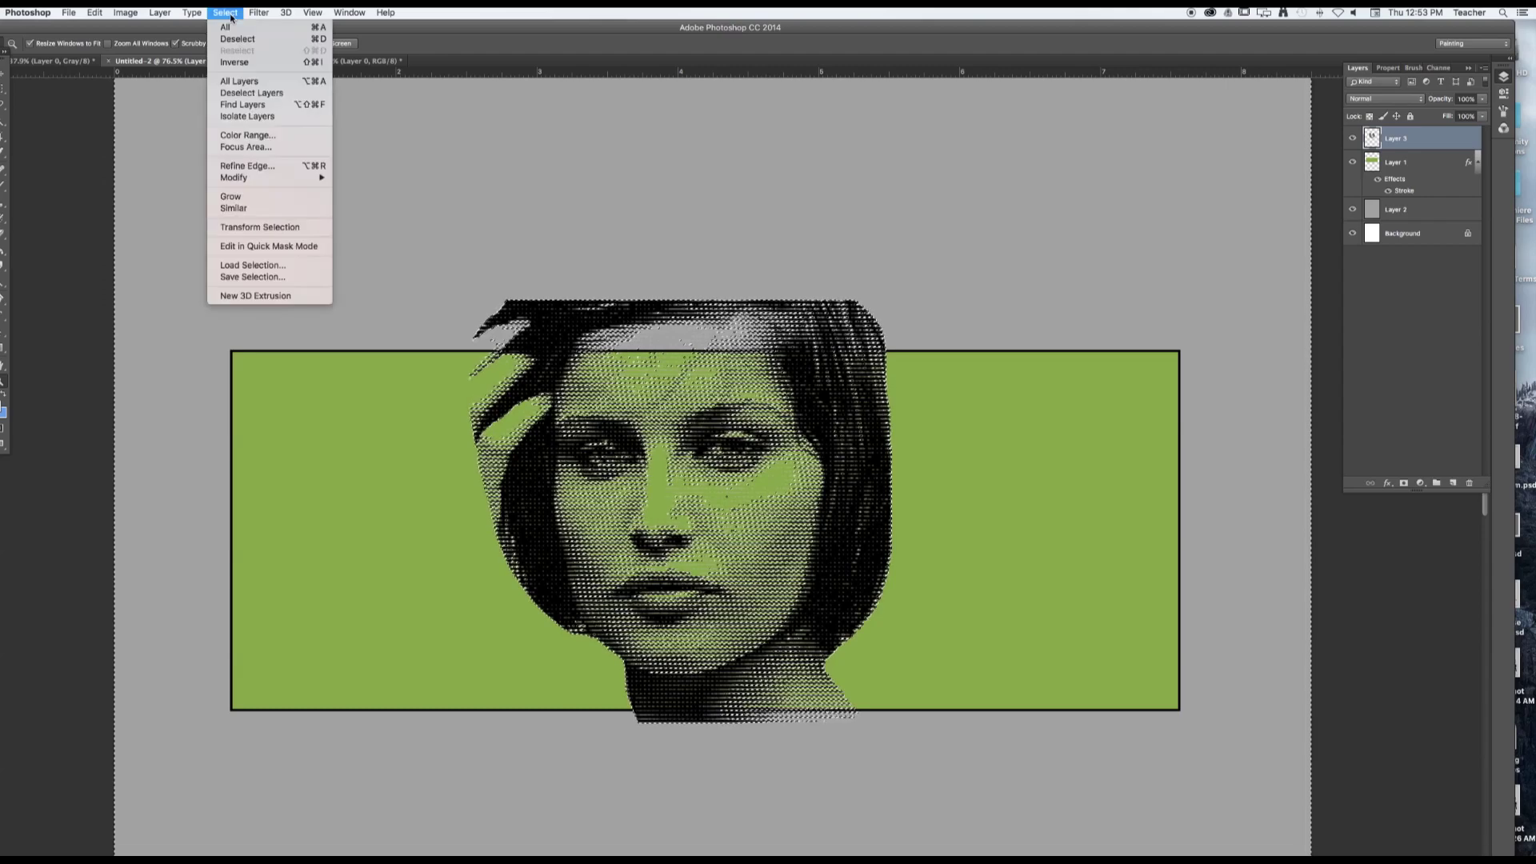
{"action": "left_click", "coordinate": [234, 63]}
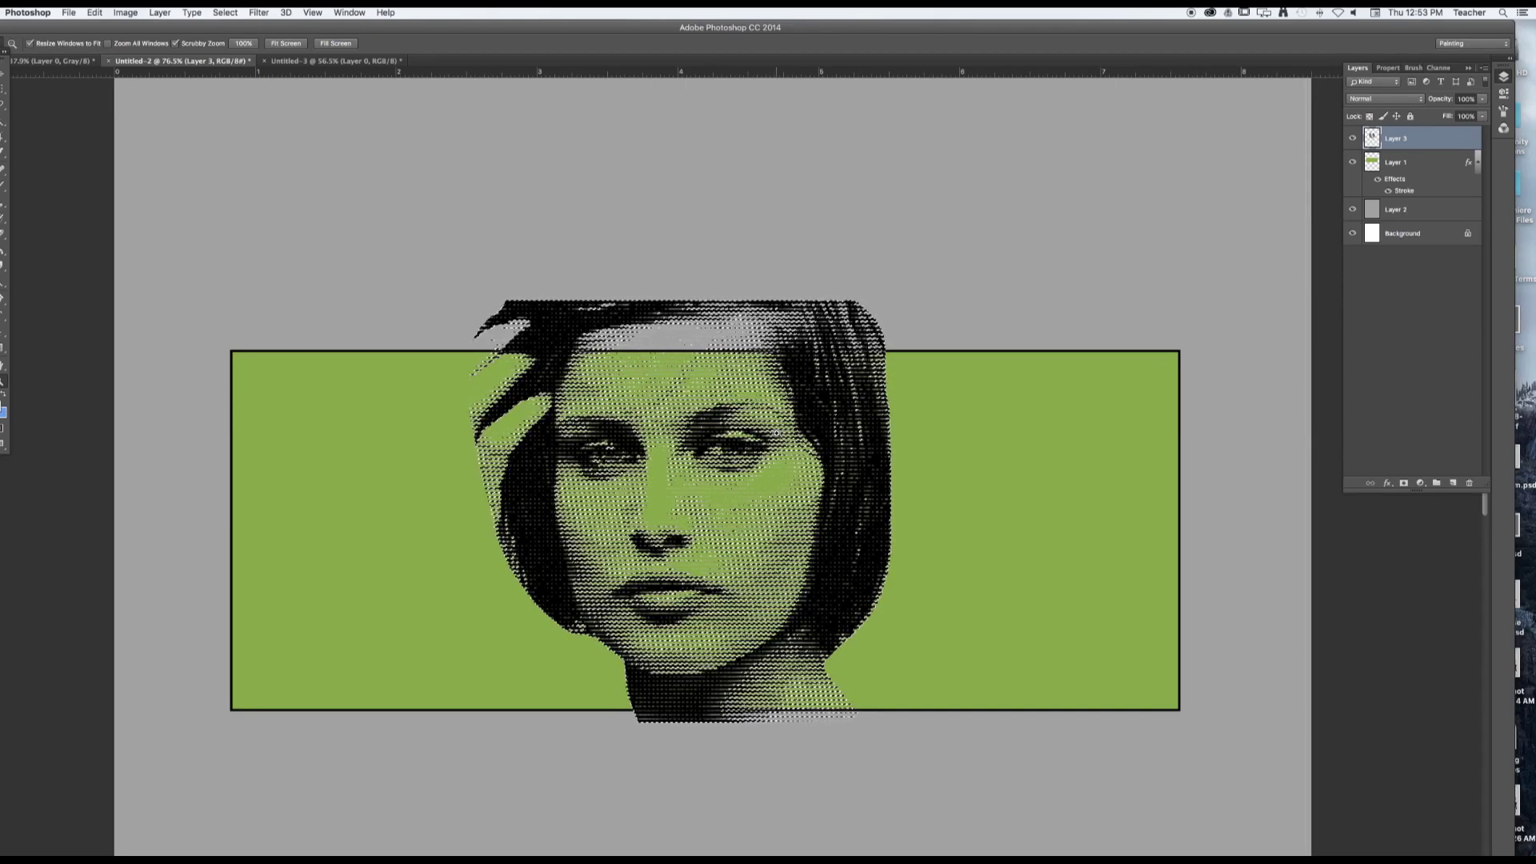
- Switch to the Brush with black as the foreground colour and a chosen brush preset, with the toolbox floating
{"action": "key", "text": "b"}
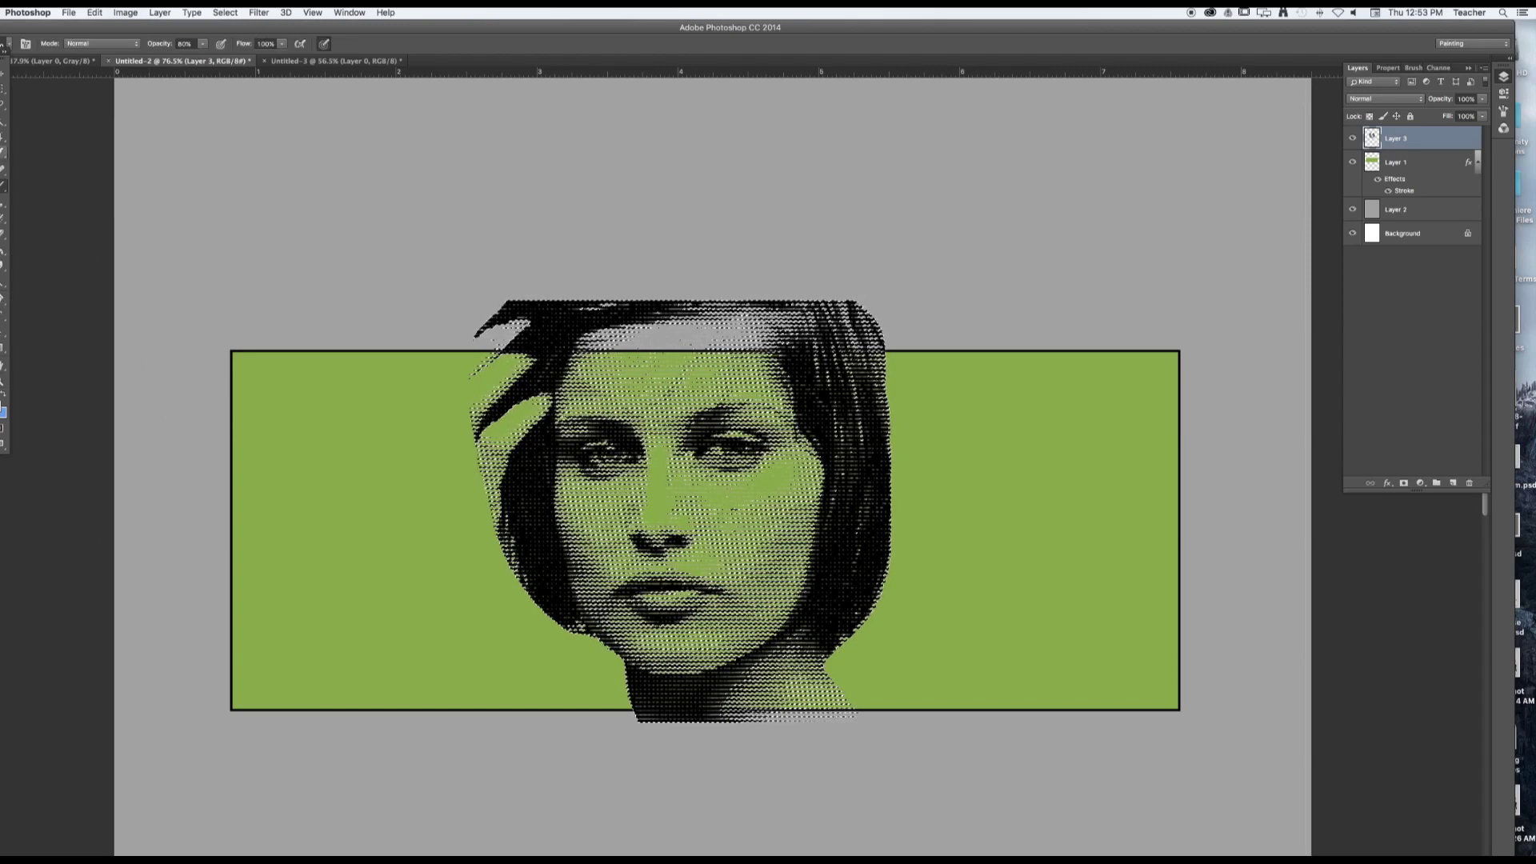
{"action": "left_click_drag", "start_coordinate": [4, 44], "coordinate": [64, 85]}
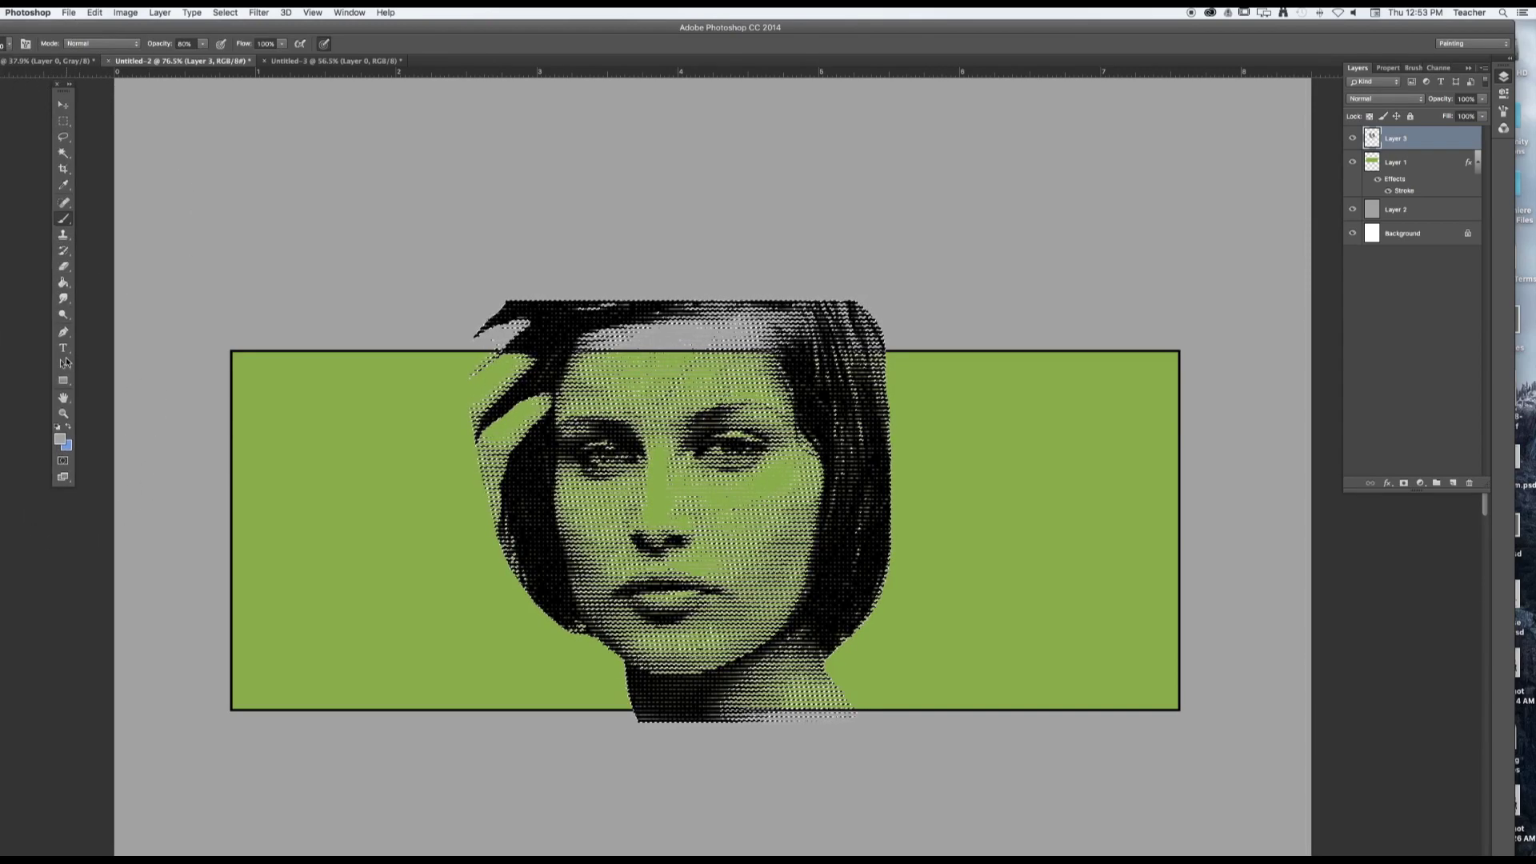
{"action": "left_click", "coordinate": [60, 440]}
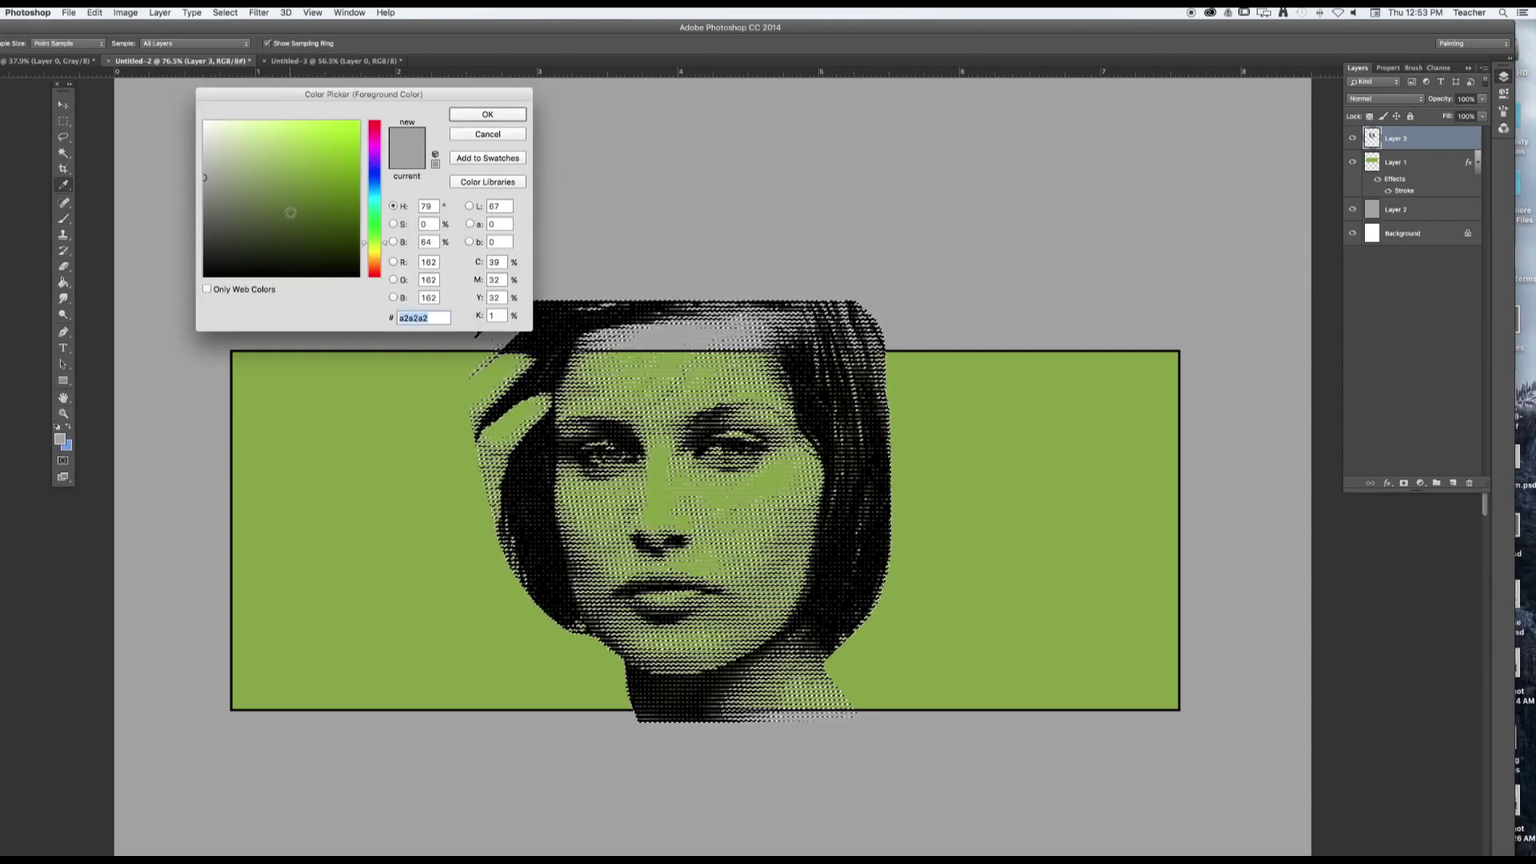
{"action": "left_click", "coordinate": [357, 275]}
{"action": "left_click", "coordinate": [489, 119]}
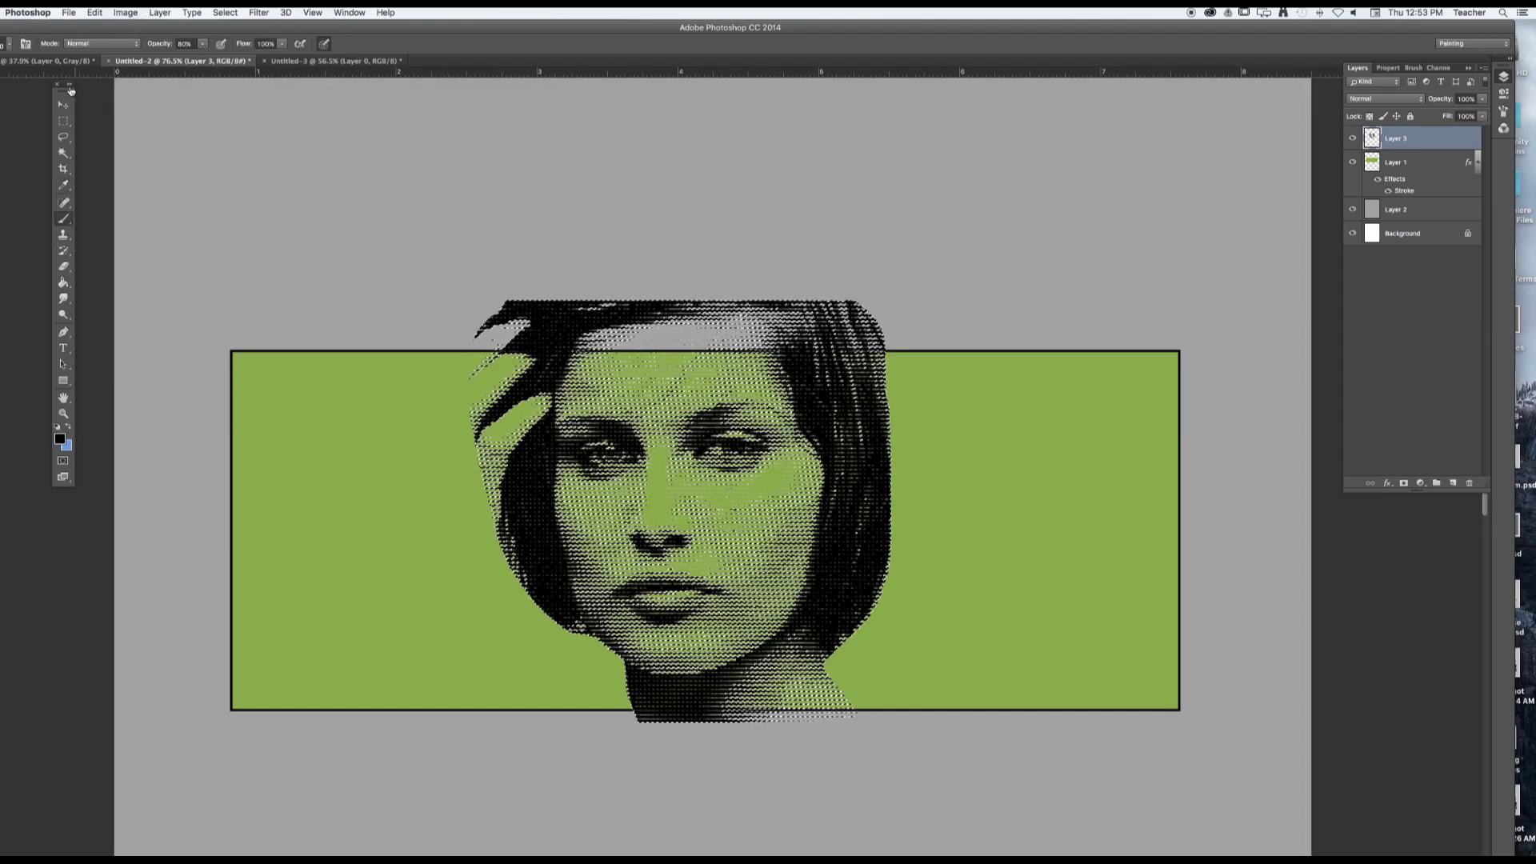
{"action": "left_click", "coordinate": [6, 43]}
{"action": "double_click", "coordinate": [68, 184]}
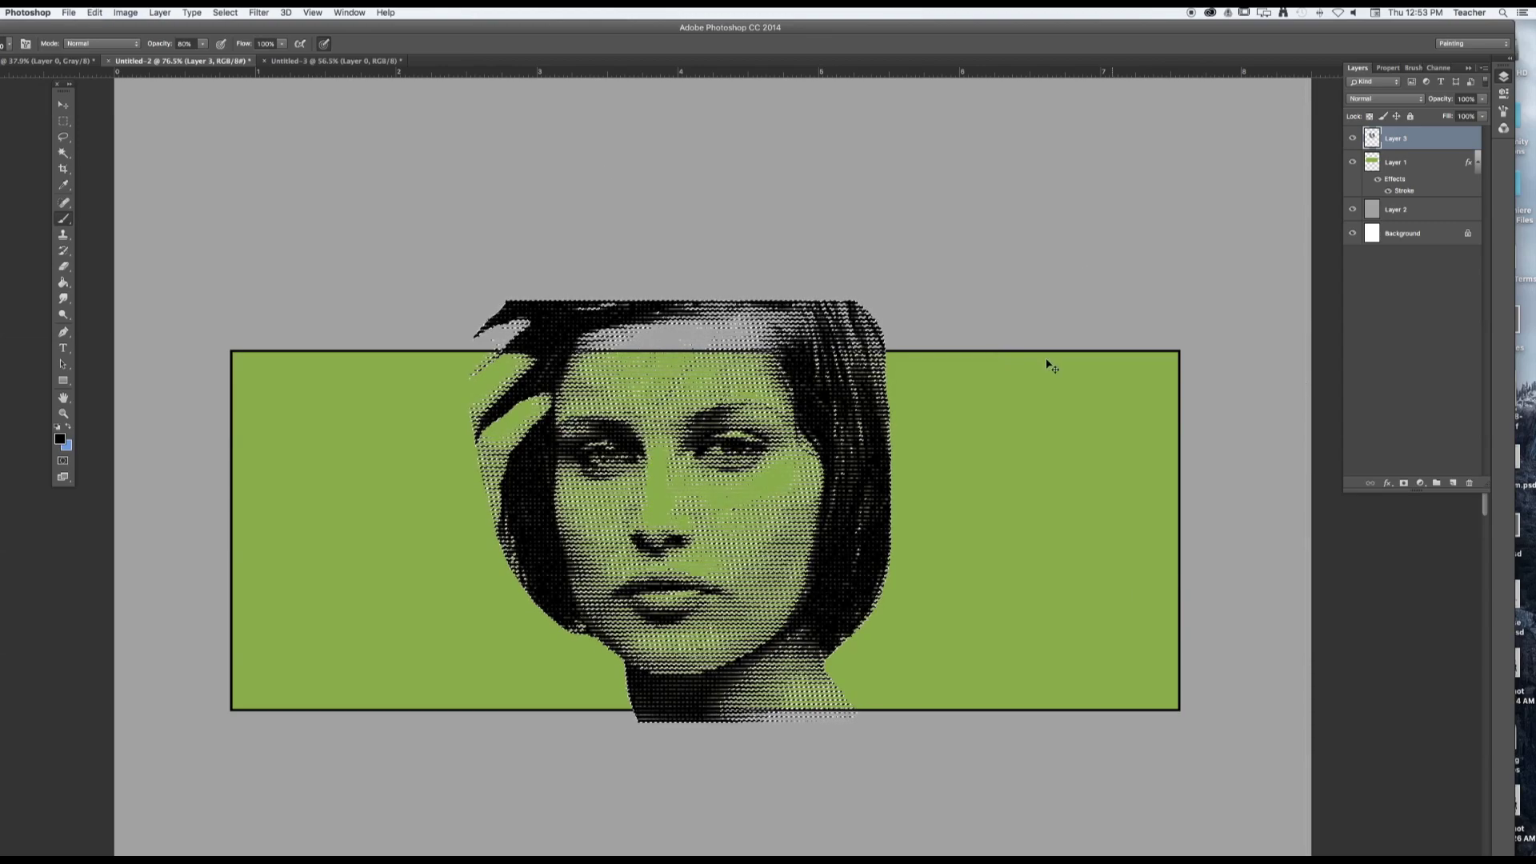
- Undo the last edit with Edit > Step Backward and zoom closely into the face's halftone lines
{"action": "left_click", "coordinate": [95, 12]}
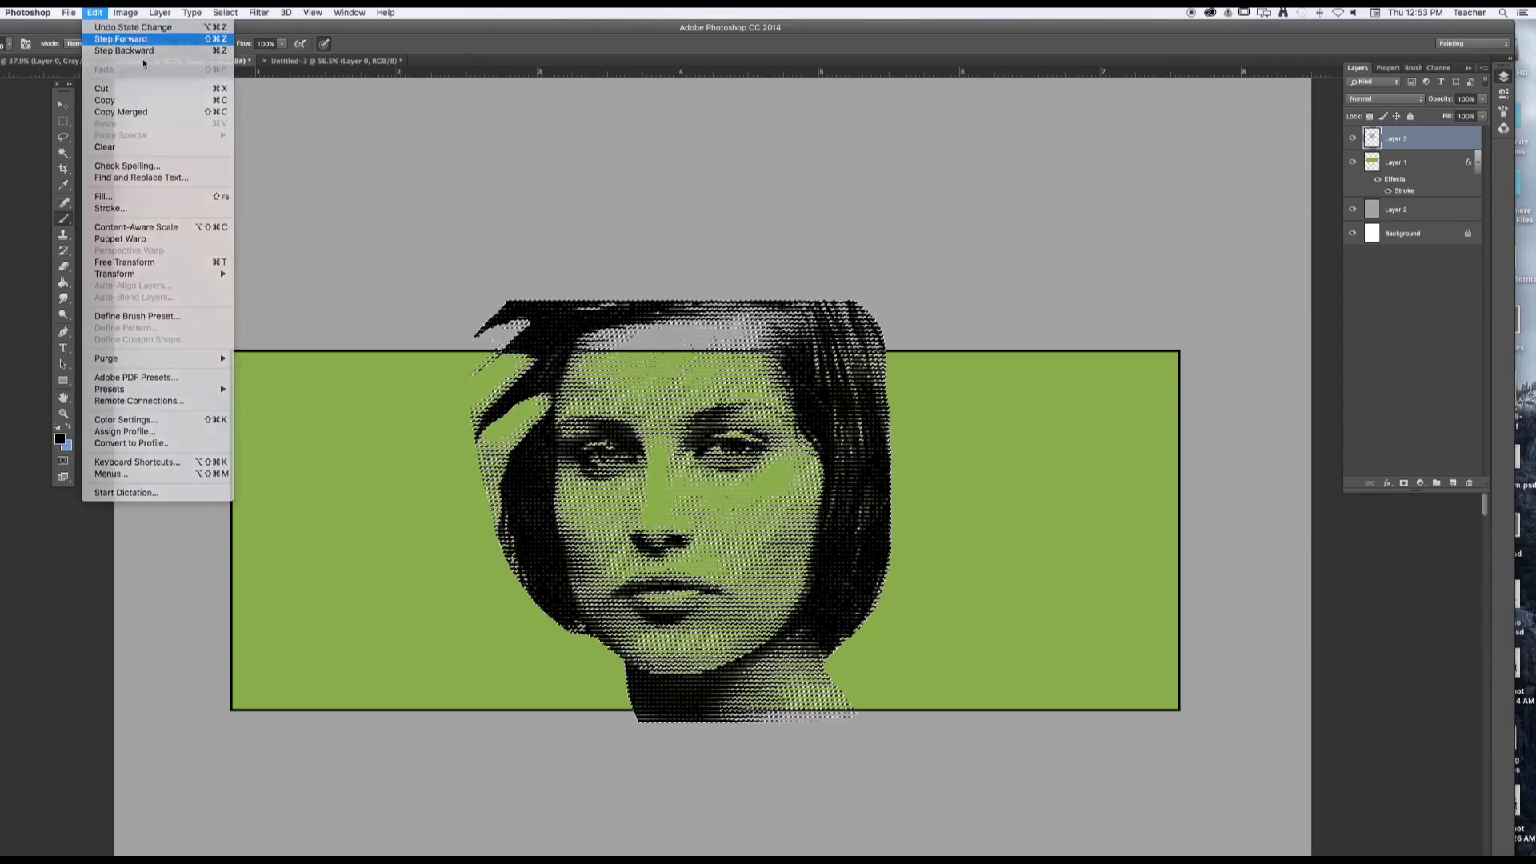
{"action": "left_click", "coordinate": [142, 50]}
{"action": "key", "text": "z"}
{"action": "left_click_drag", "start_coordinate": [715, 410], "coordinate": [660, 472]}
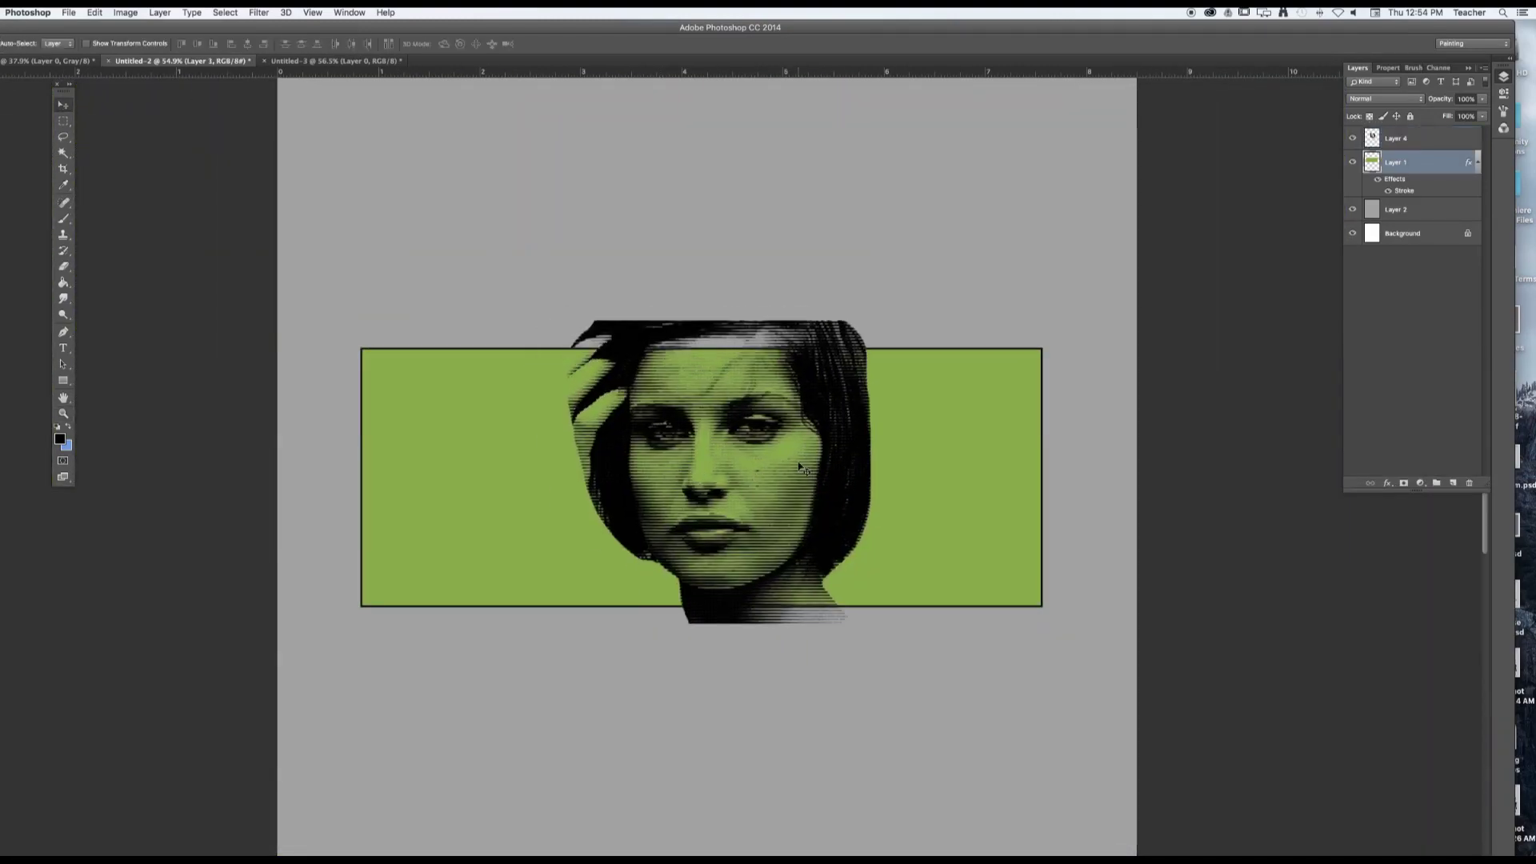
- Nudge the green banner up-left, transform the halftone face on Layer 4, and zoom out
{"action": "mouse_move", "coordinate": [800, 468]}
{"action": "left_mouse_down"}
{"action": "mouse_move", "coordinate": [847, 518]}
{"action": "mouse_move", "coordinate": [864, 477]}
{"action": "mouse_move", "coordinate": [796, 463]}
{"action": "mouse_move", "coordinate": [720, 514]}
{"action": "mouse_move", "coordinate": [788, 457]}
{"action": "left_mouse_up"}
{"action": "left_click", "coordinate": [1396, 138]}
{"action": "key", "text": "ctrl+t"}
{"action": "key", "text": "Return"}
{"action": "key", "text": "z"}
{"action": "left_click", "coordinate": [861, 326]}
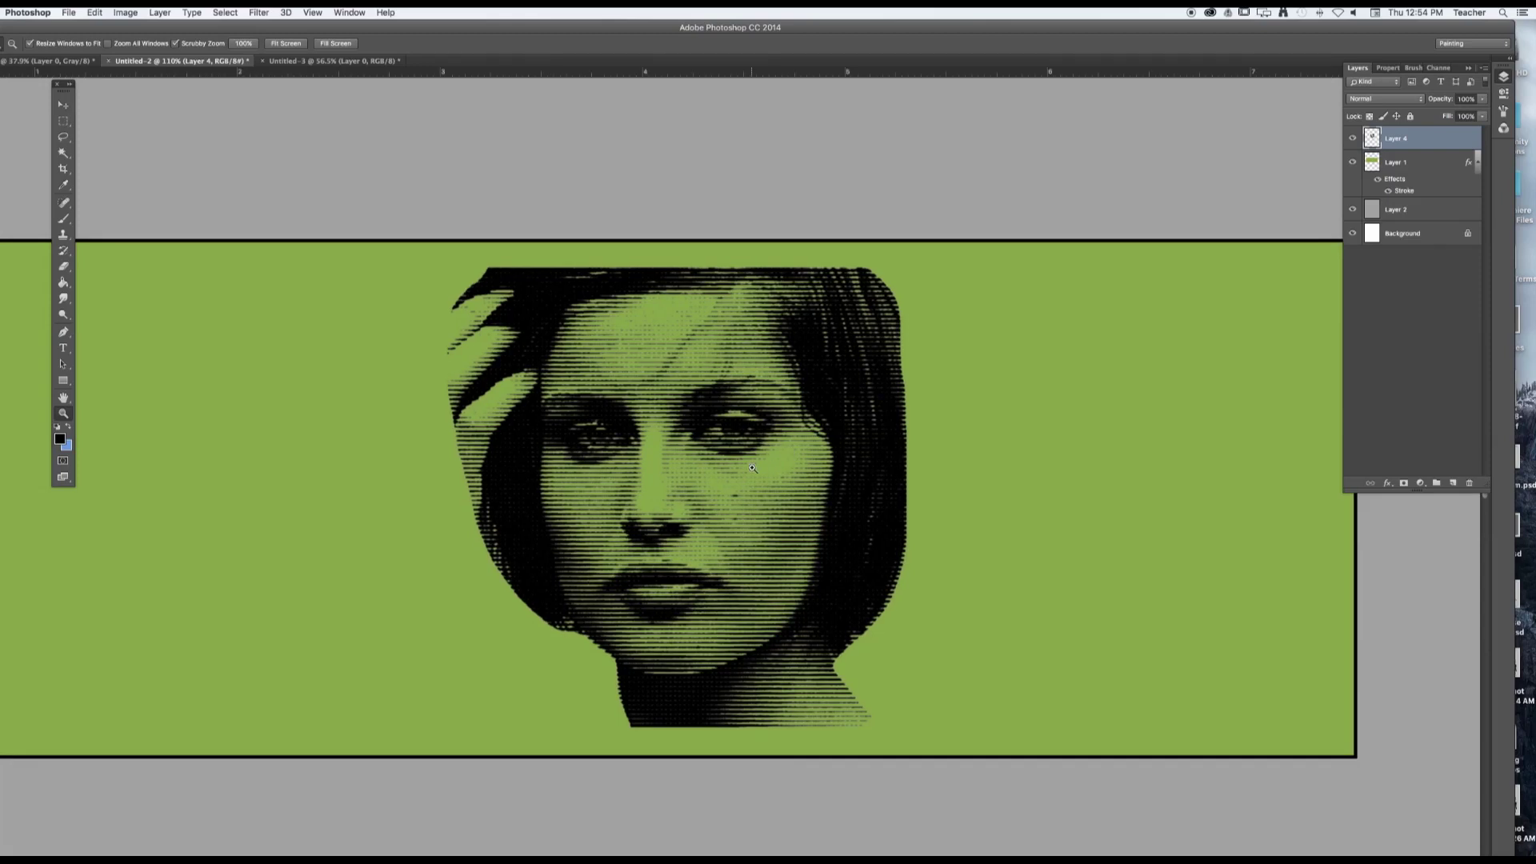
{"action": "left_click_drag", "start_coordinate": [749, 470], "coordinate": [851, 433]}
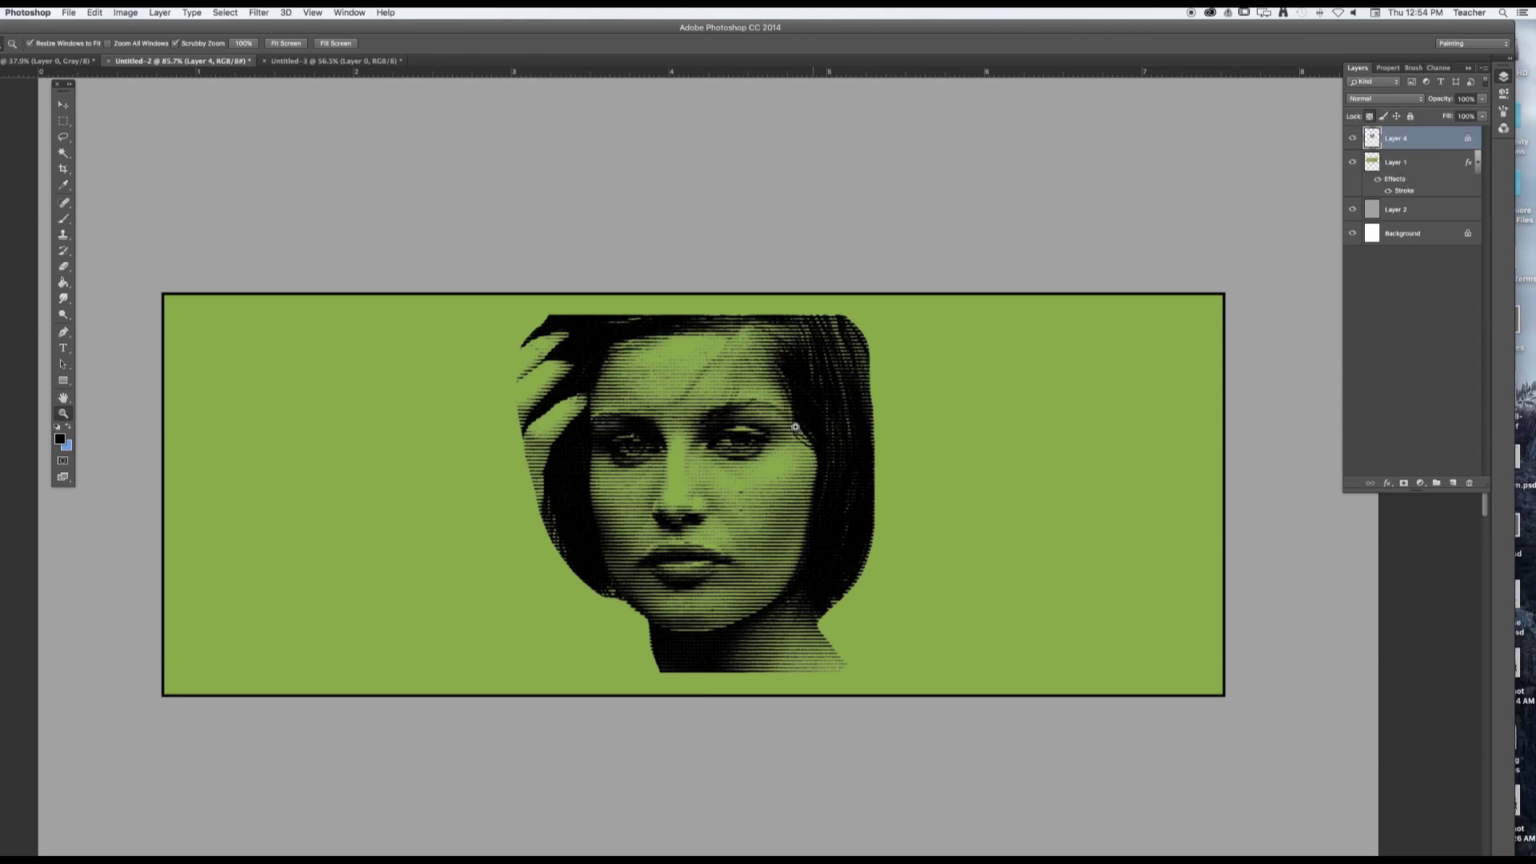
- Set up the brush with blue as the painting colour at 100% opacity
{"action": "key", "text": "b"}
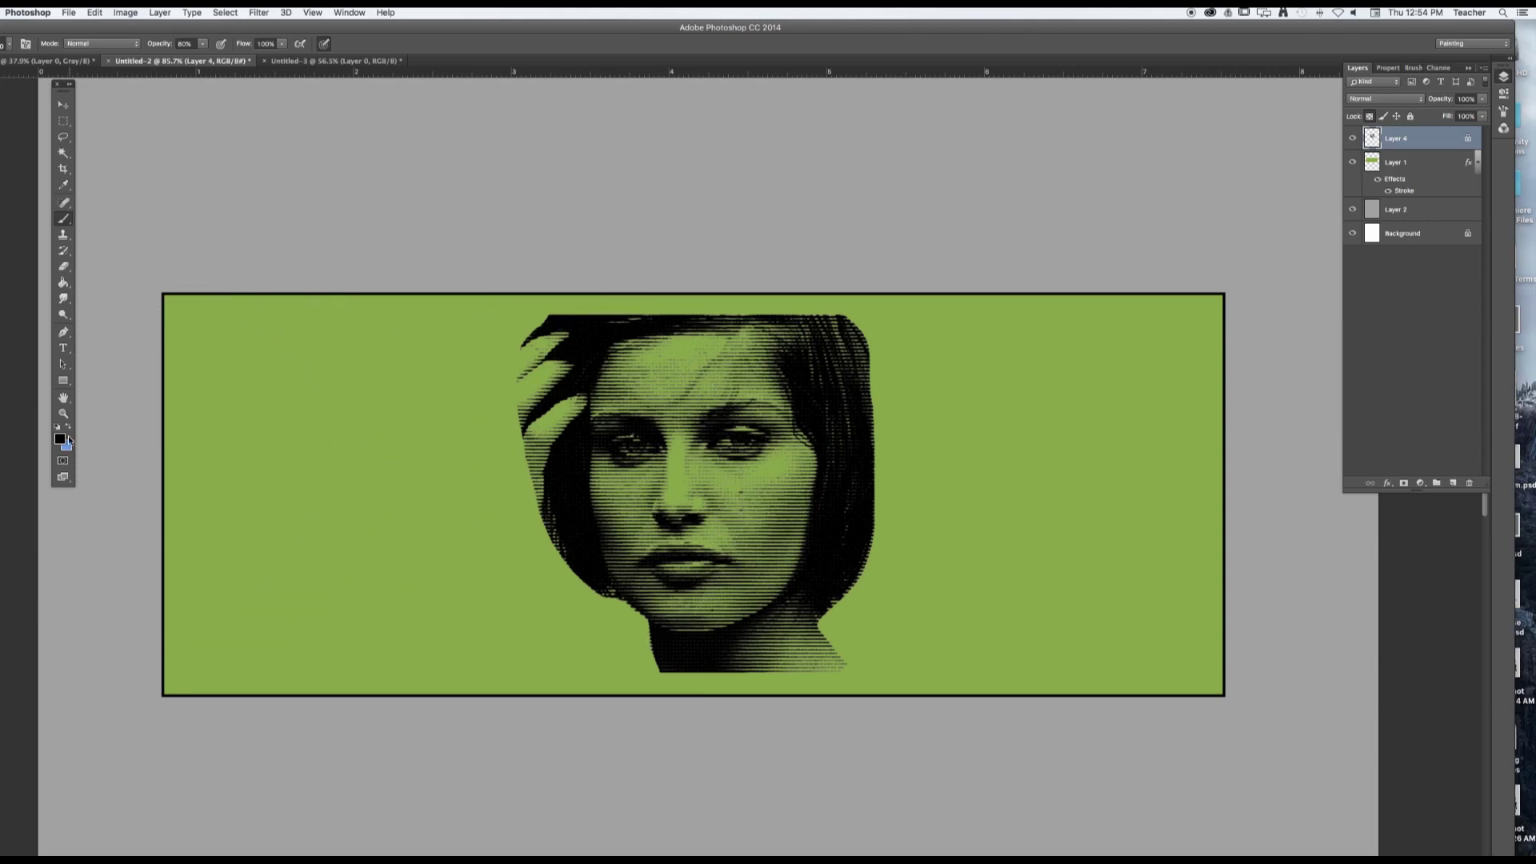
{"action": "left_click", "coordinate": [68, 428]}
{"action": "key", "text": "0"}
{"action": "scroll", "coordinate": [800, 360], "scroll_direction": "up", "scroll_amount": 3}
- Paint the portrait's hair, face and chin lines blue, then zoom to 110%
{"action": "mouse_move", "coordinate": [1115, 257]}
{"action": "left_mouse_down"}
{"action": "mouse_move", "coordinate": [800, 156]}
{"action": "mouse_move", "coordinate": [888, 376]}
{"action": "mouse_move", "coordinate": [872, 428]}
{"action": "mouse_move", "coordinate": [1040, 560]}
{"action": "mouse_move", "coordinate": [1245, 662]}
{"action": "mouse_move", "coordinate": [1040, 769]}
{"action": "mouse_move", "coordinate": [623, 449]}
{"action": "mouse_move", "coordinate": [448, 232]}
{"action": "mouse_move", "coordinate": [226, 206]}
{"action": "mouse_move", "coordinate": [352, 336]}
{"action": "mouse_move", "coordinate": [405, 510]}
{"action": "mouse_move", "coordinate": [360, 686]}
{"action": "mouse_move", "coordinate": [721, 769]}
{"action": "left_mouse_up"}
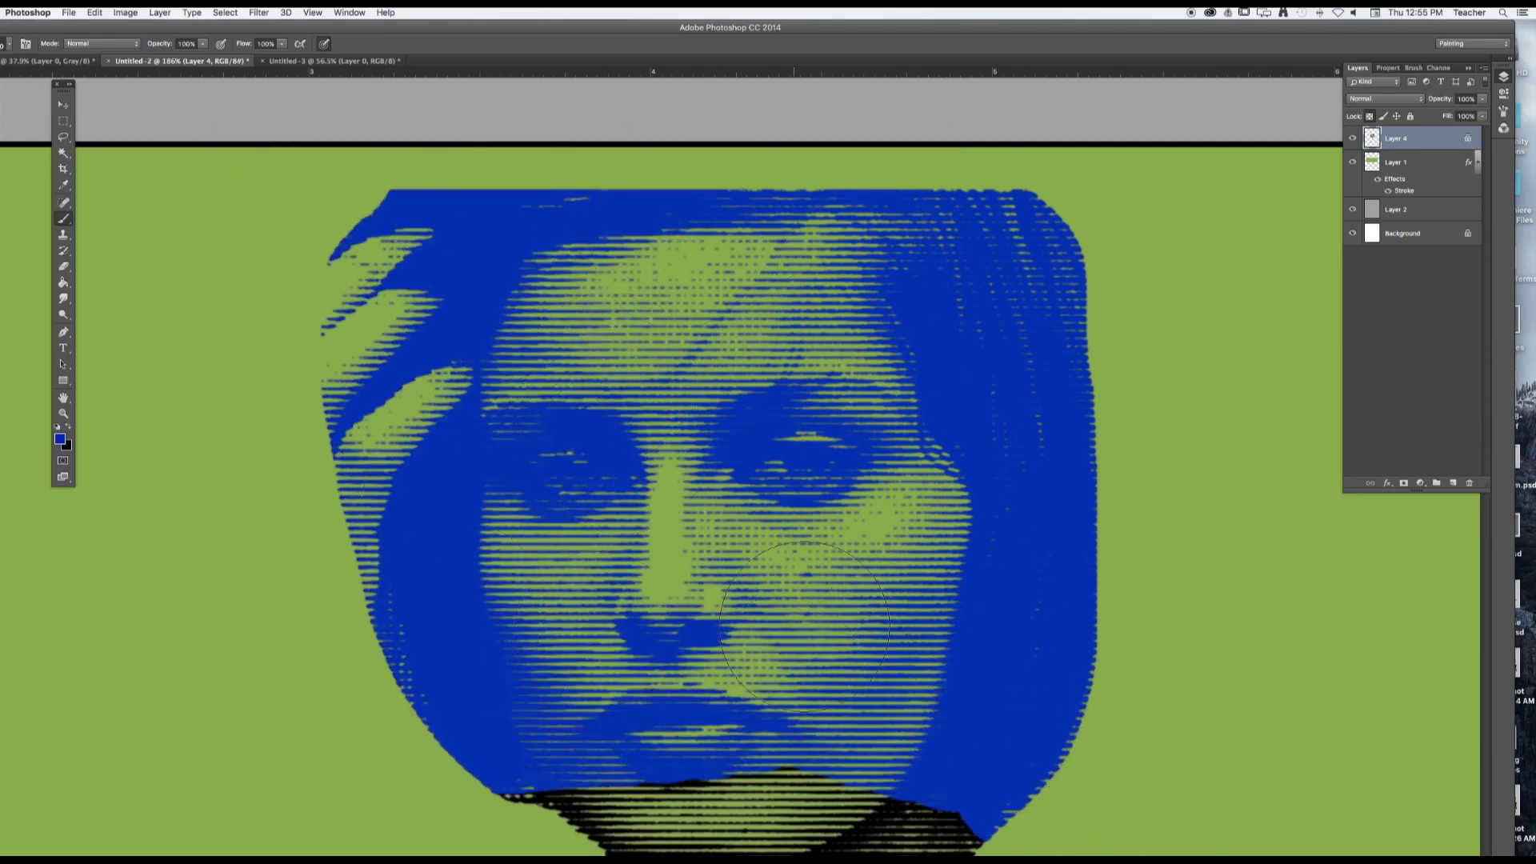
{"action": "scroll", "coordinate": [641, 480], "scroll_direction": "down", "scroll_amount": 5}
{"action": "left_click_drag", "start_coordinate": [686, 635], "coordinate": [960, 760]}
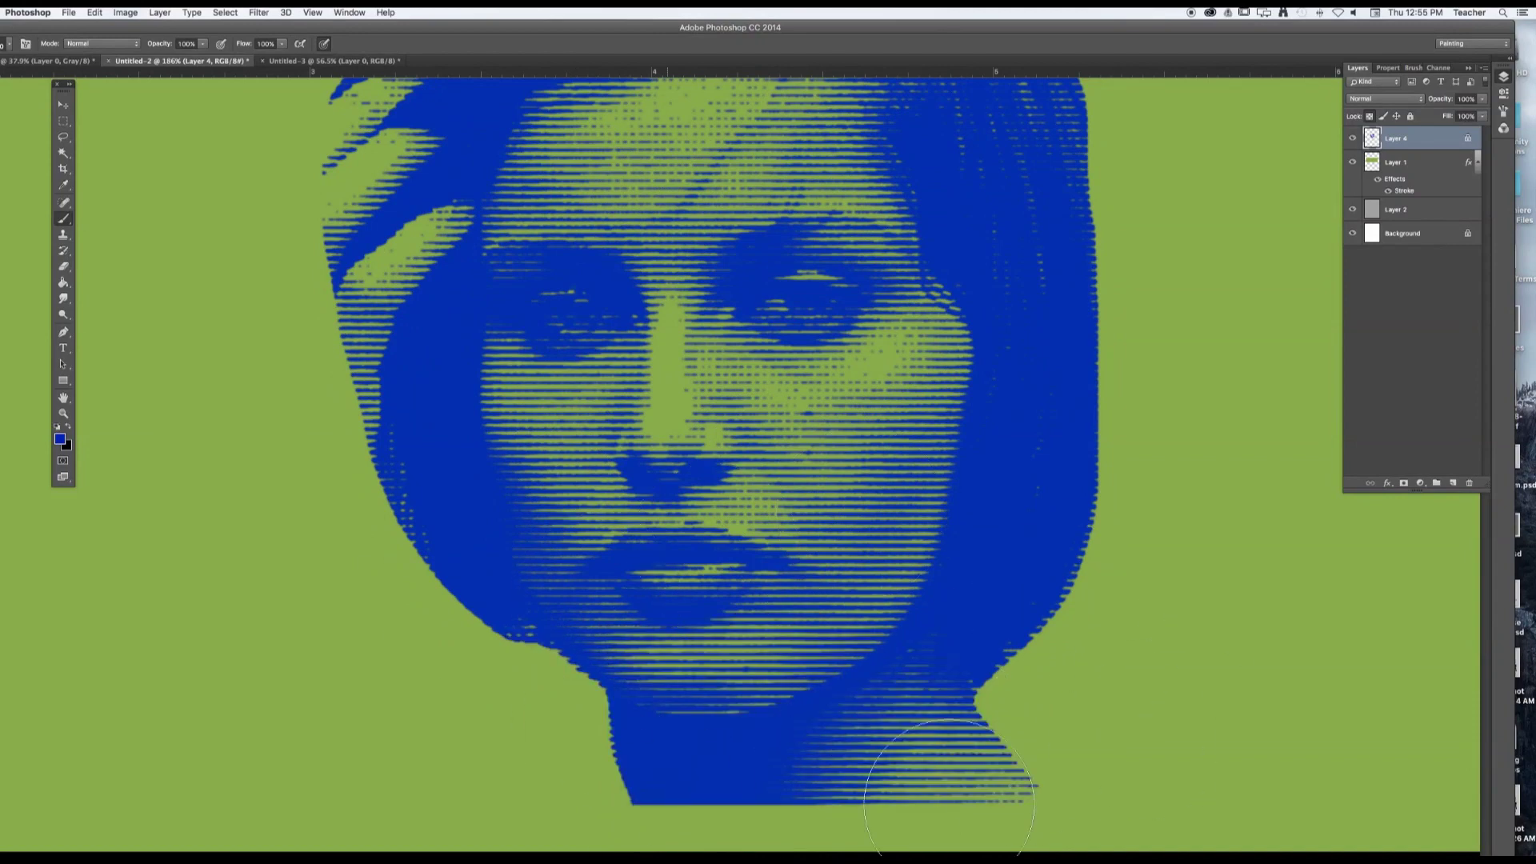
{"action": "key", "text": "z"}
{"action": "left_click", "coordinate": [1029, 683], "text": "alt"}
{"action": "left_click", "coordinate": [1030, 682], "text": "alt"}
{"action": "left_click", "coordinate": [977, 600]}
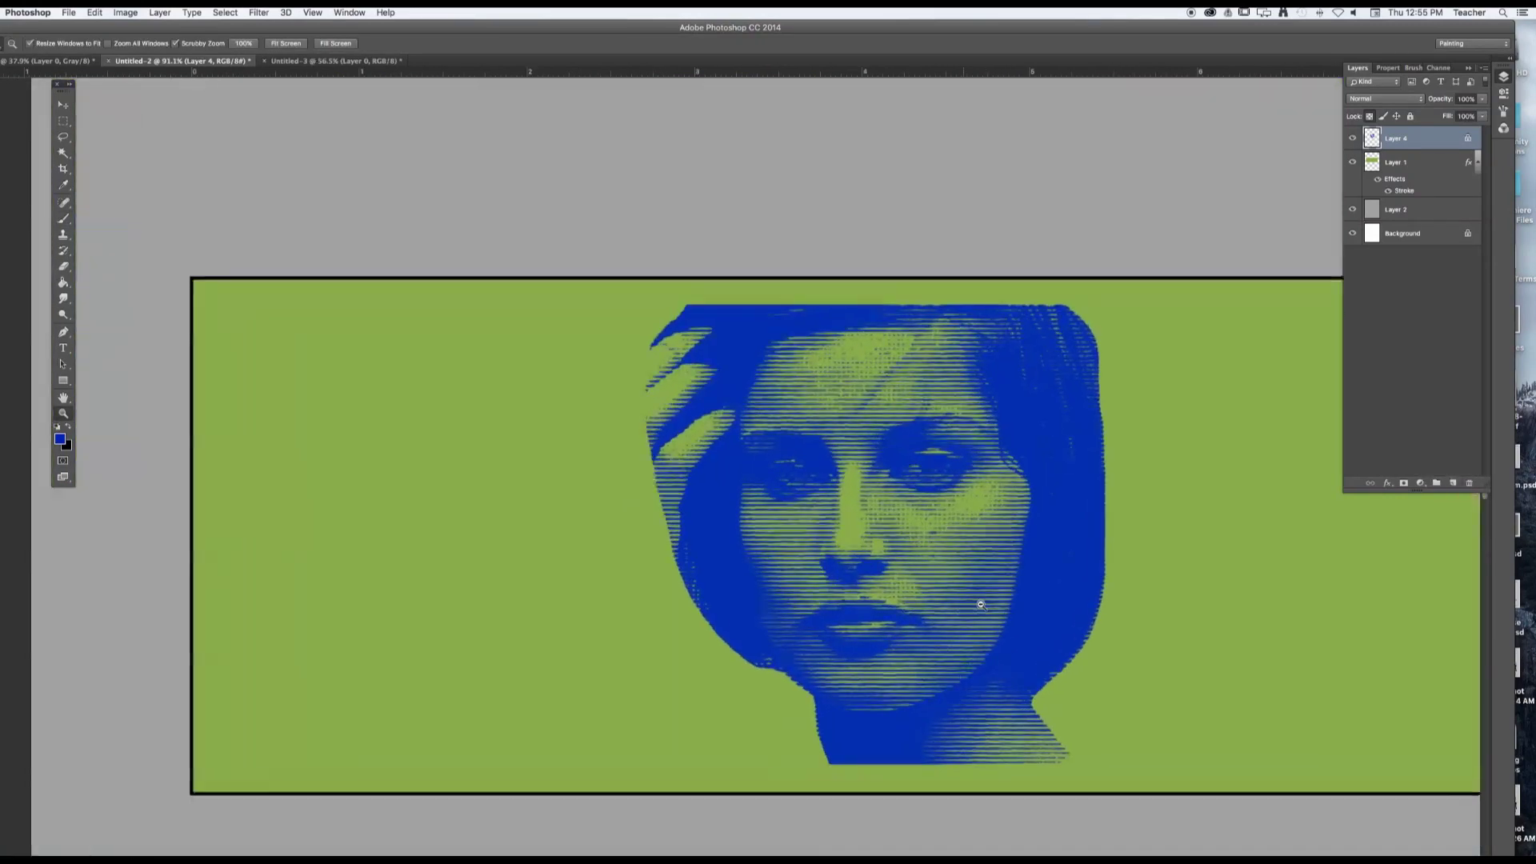
- Darken the hair and face with navy 0a1568 using a ~390 px soft brush at 60% opacity
{"action": "key", "text": "b"}
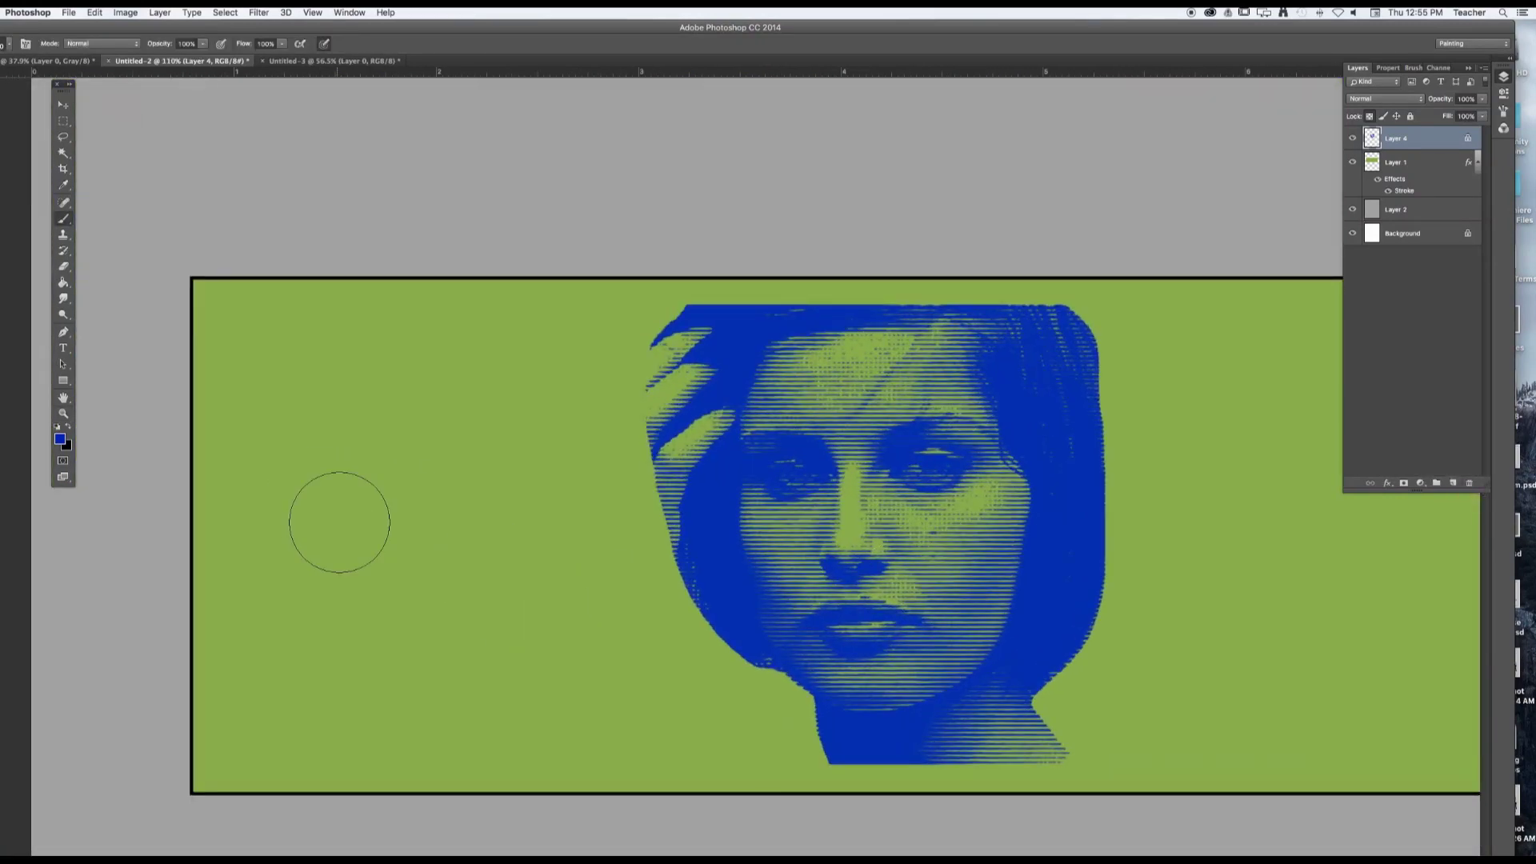
{"action": "left_click", "coordinate": [59, 439]}
{"action": "left_click", "coordinate": [338, 227]}
{"action": "left_click_drag", "start_coordinate": [338, 227], "coordinate": [346, 217]}
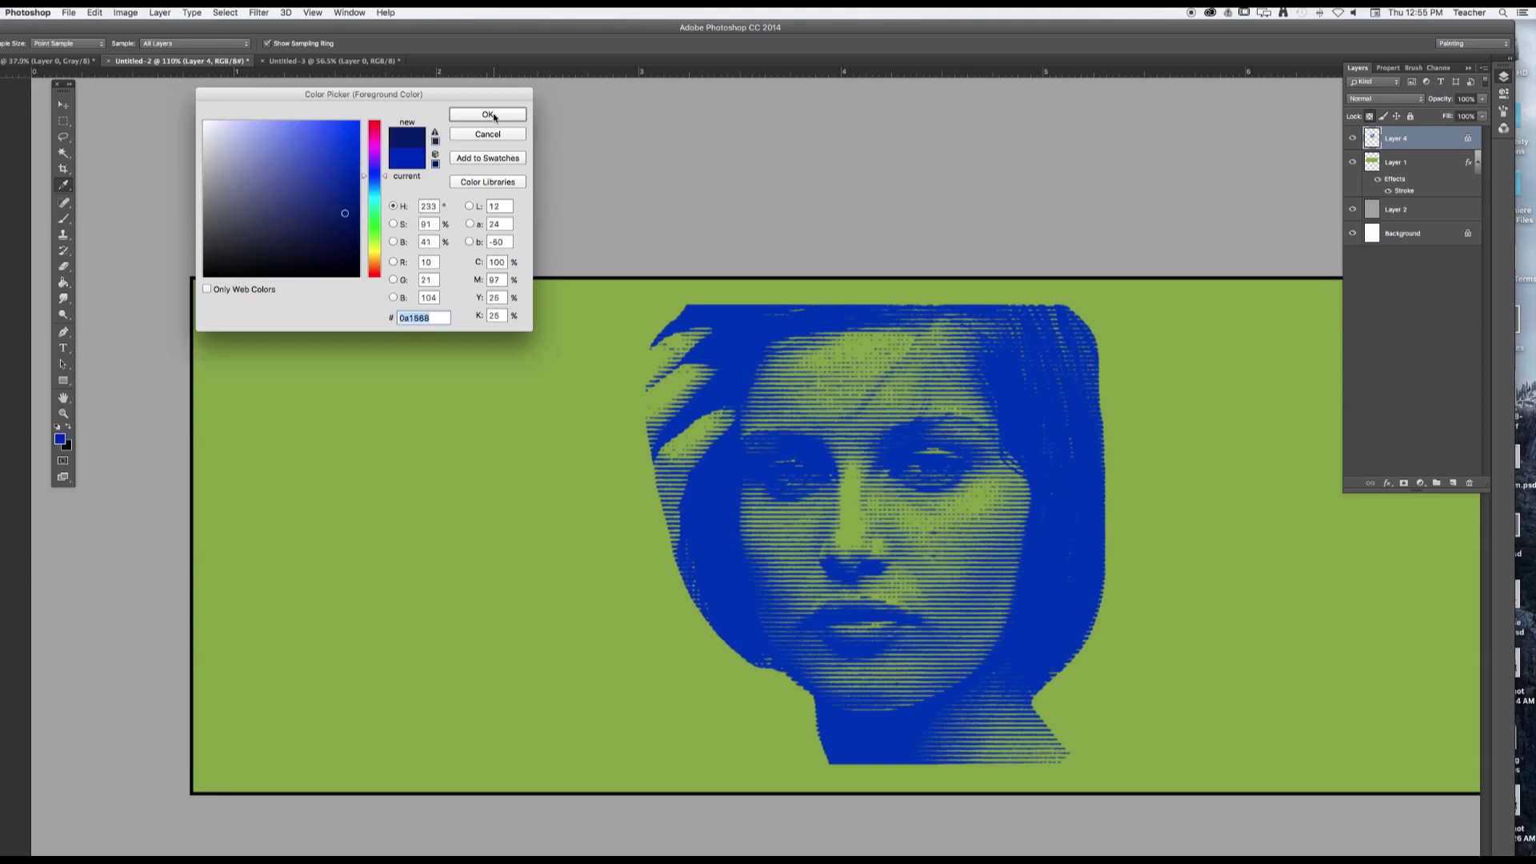
{"action": "left_click", "coordinate": [487, 115]}
{"action": "left_click", "coordinate": [11, 44]}
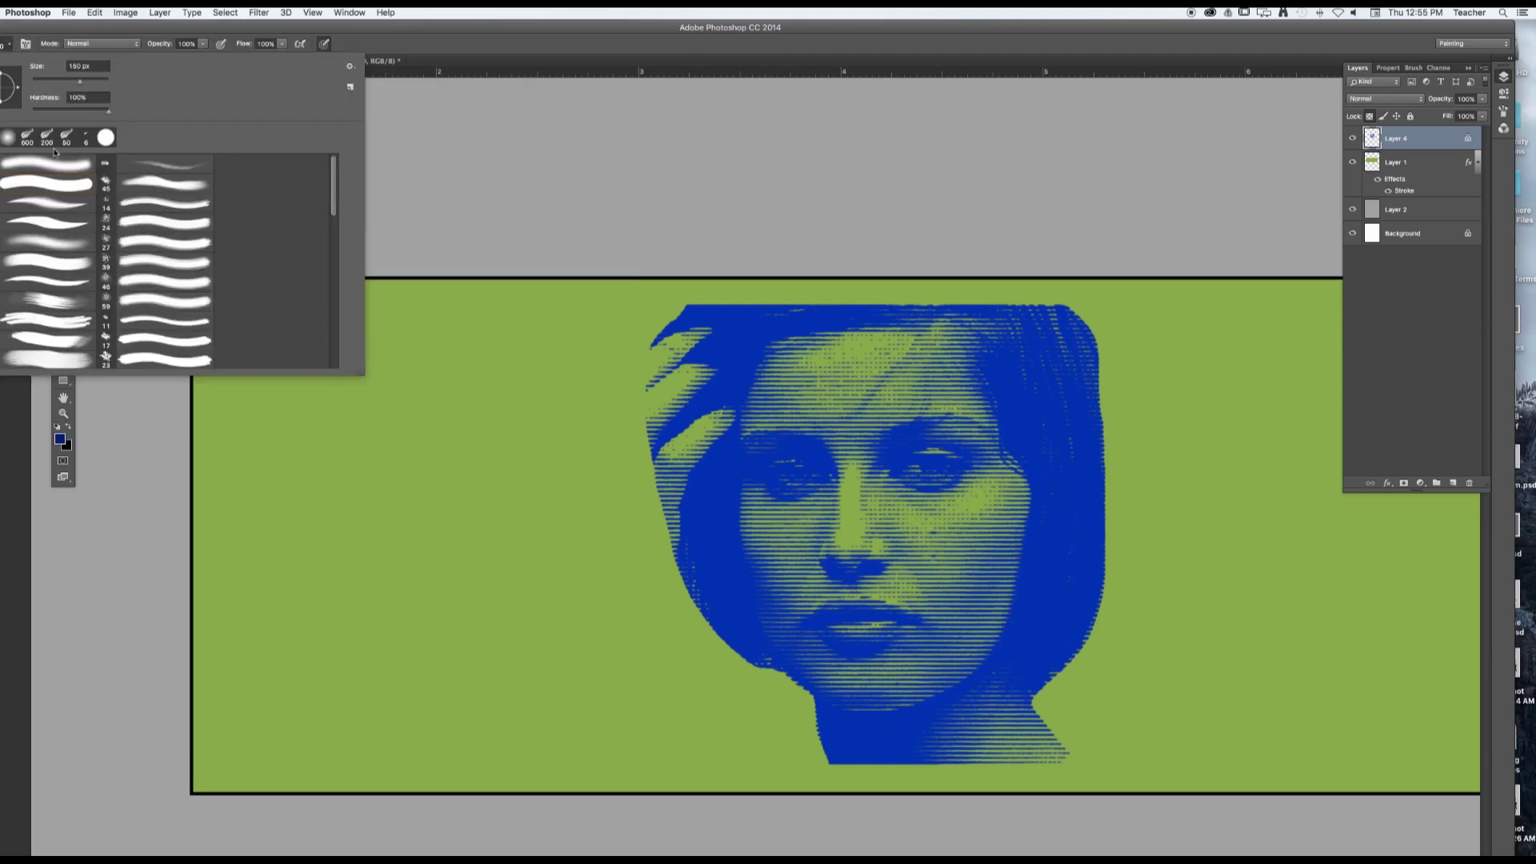
{"action": "double_click", "coordinate": [39, 179]}
{"action": "key", "text": "6"}
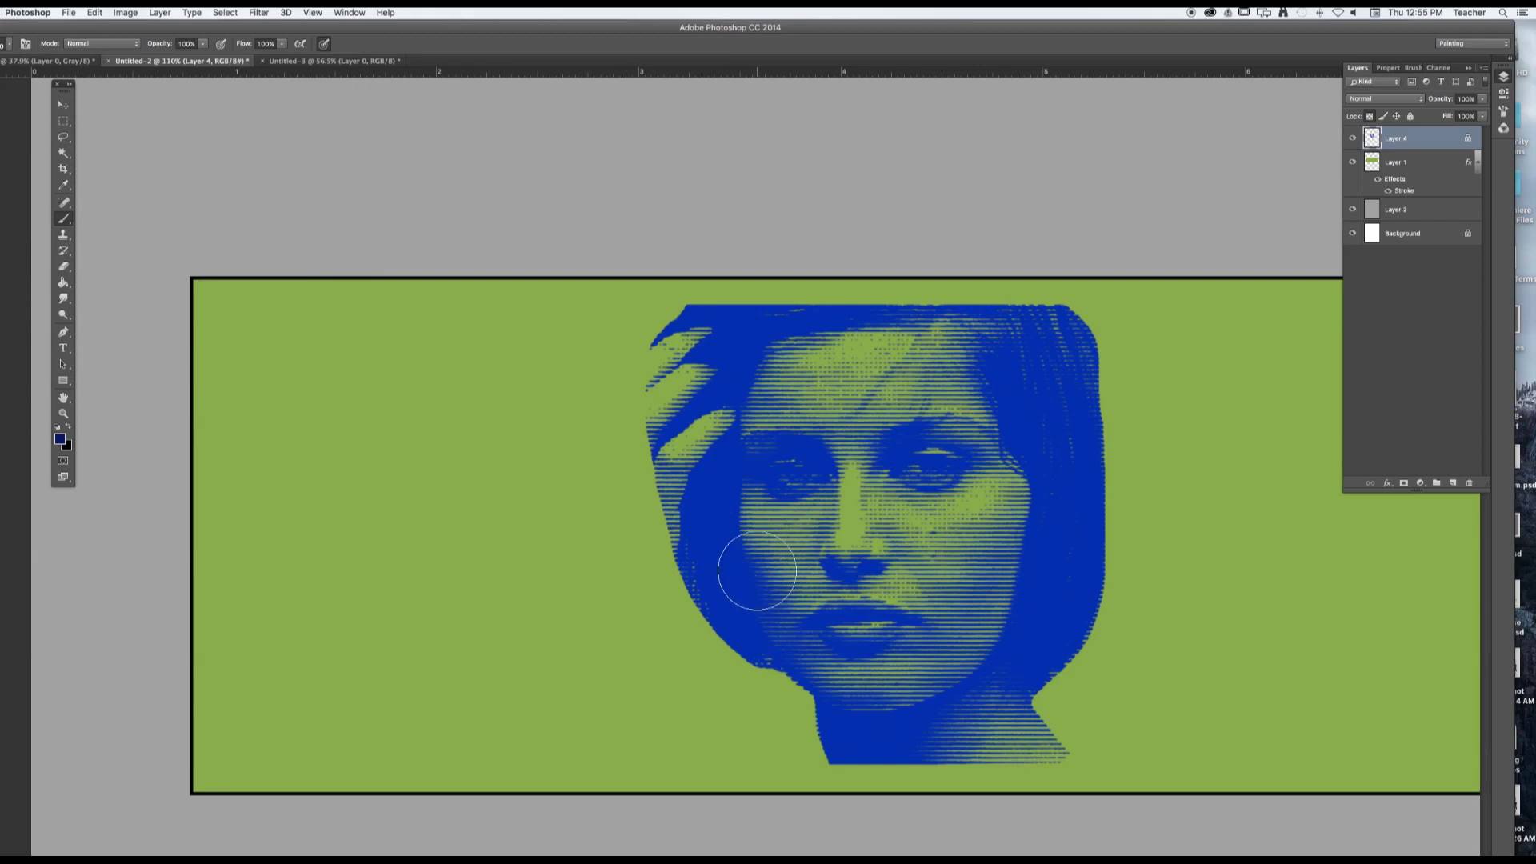
{"action": "key", "text": "bracketright"}
{"action": "key", "text": "bracketright"}
{"action": "key", "text": "bracketright"}
{"action": "key", "text": "bracketright"}
{"action": "key", "text": "bracketright"}
{"action": "key", "text": "bracketright"}
{"action": "key", "text": "bracketright"}
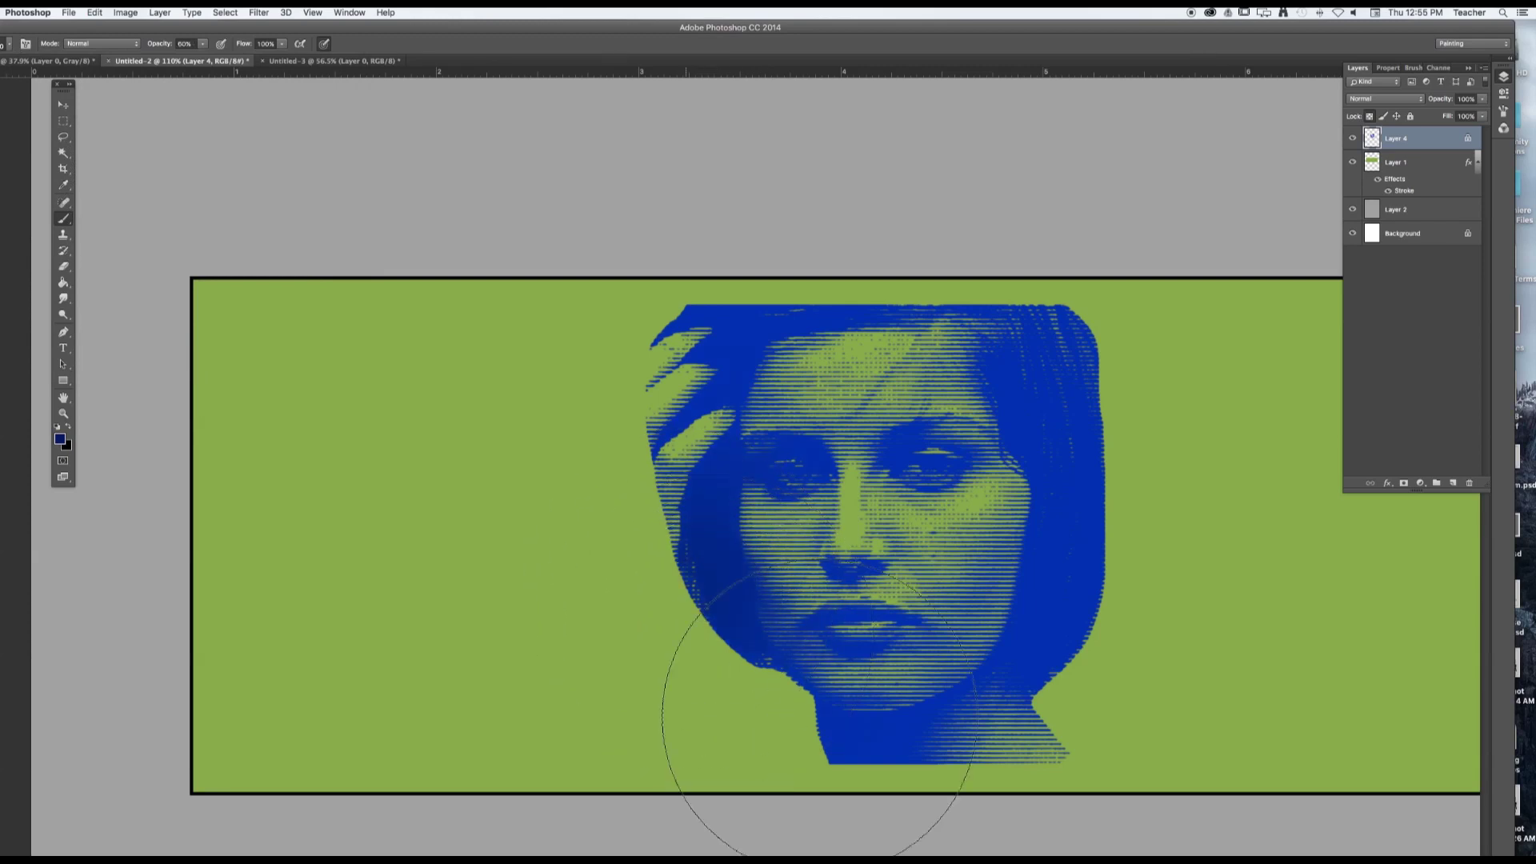
{"action": "mouse_move", "coordinate": [995, 686]}
{"action": "left_mouse_down"}
{"action": "mouse_move", "coordinate": [752, 720]}
{"action": "mouse_move", "coordinate": [879, 548]}
{"action": "mouse_move", "coordinate": [825, 738]}
{"action": "mouse_move", "coordinate": [939, 862]}
{"action": "left_mouse_up"}
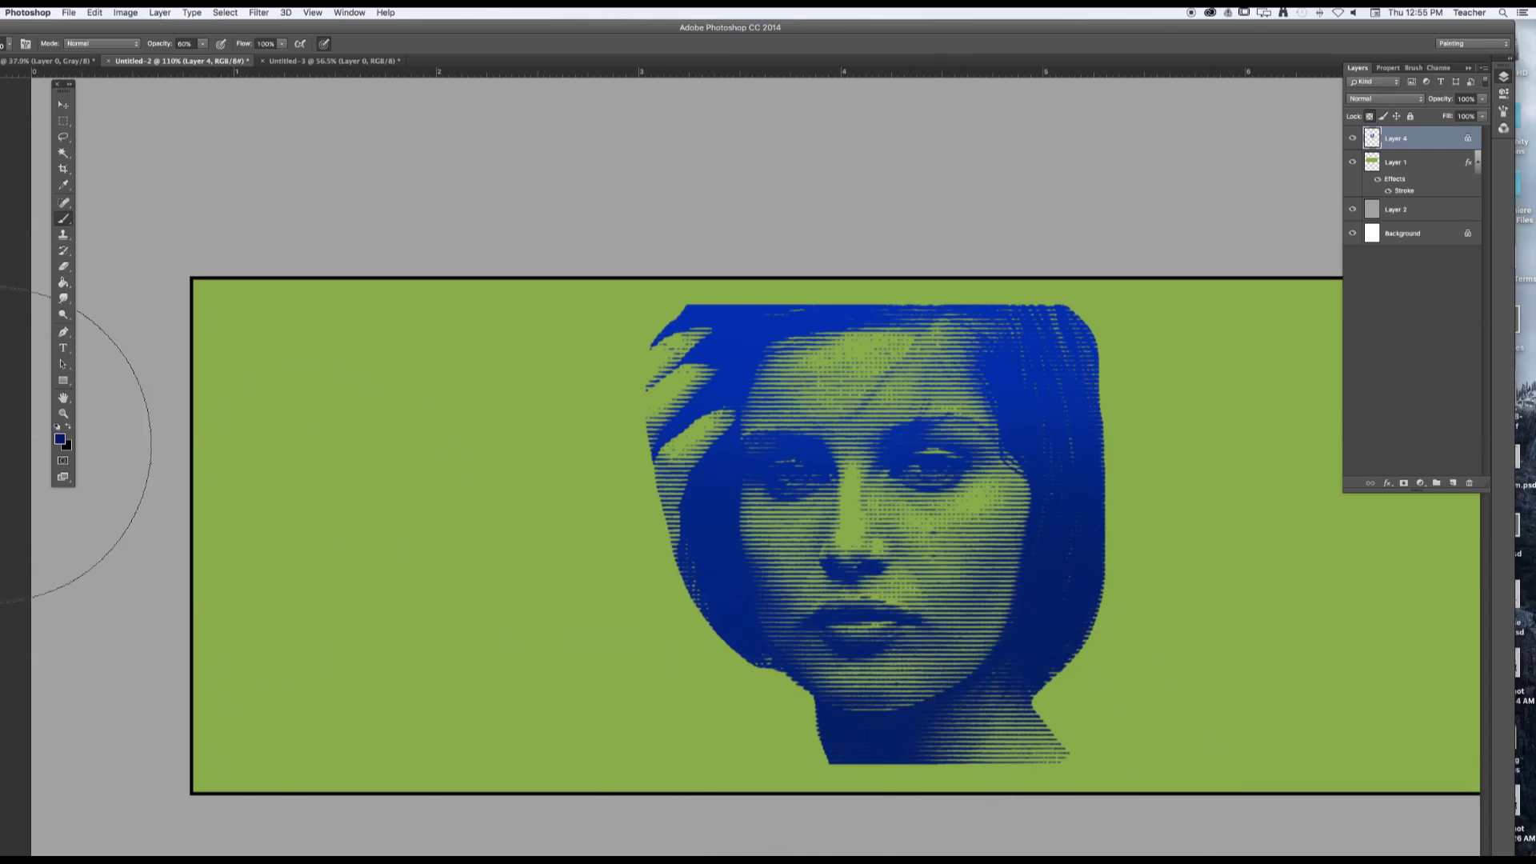
- Brush tan b68c27 at 20% opacity over the upper-left hair, then zoom and centre the portrait
{"action": "left_click", "coordinate": [60, 437]}
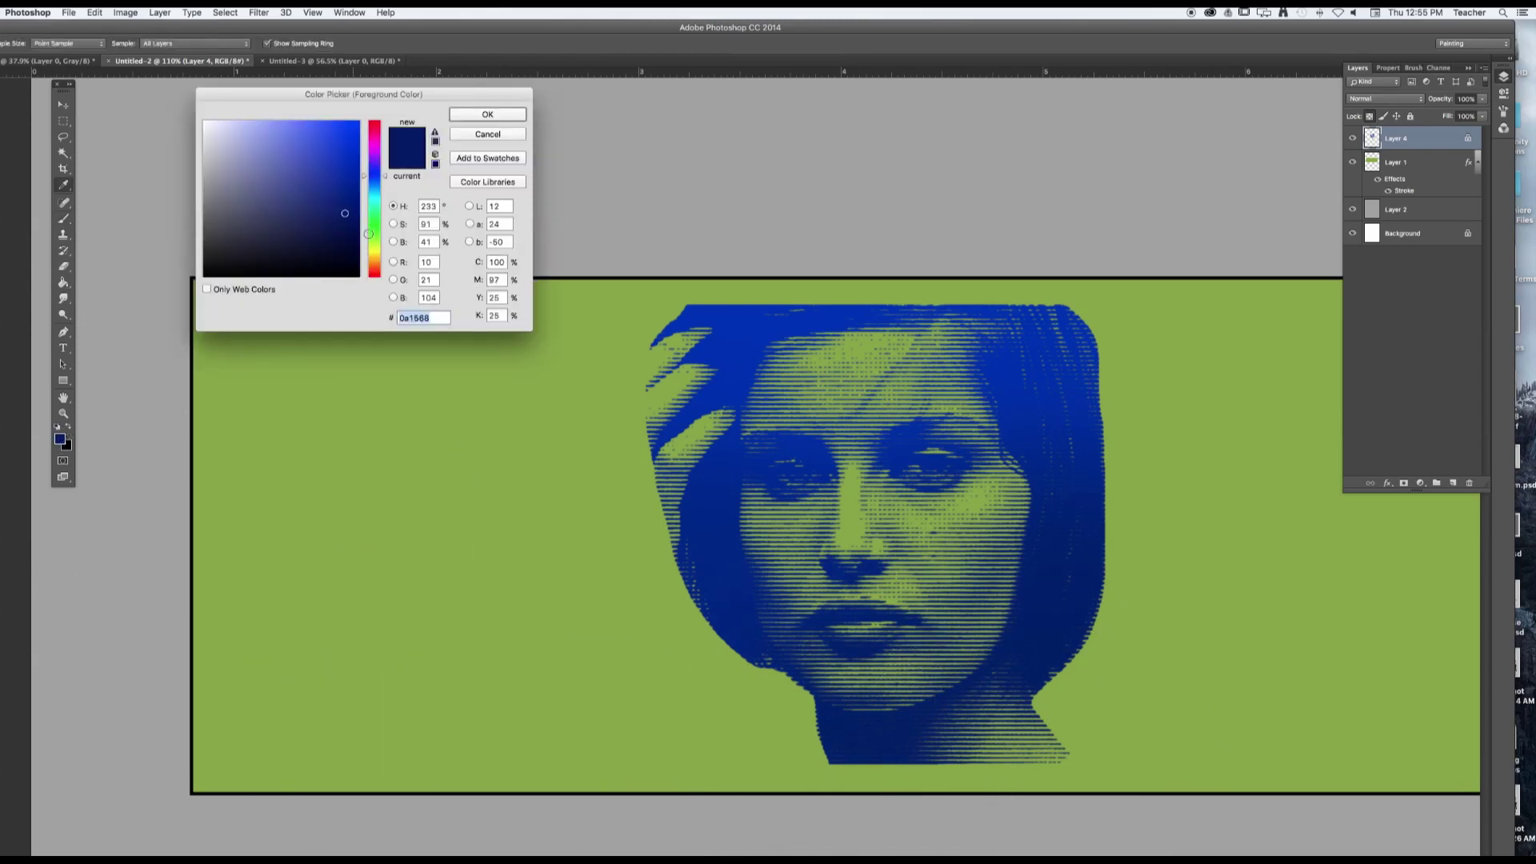
{"action": "left_click", "coordinate": [376, 252]}
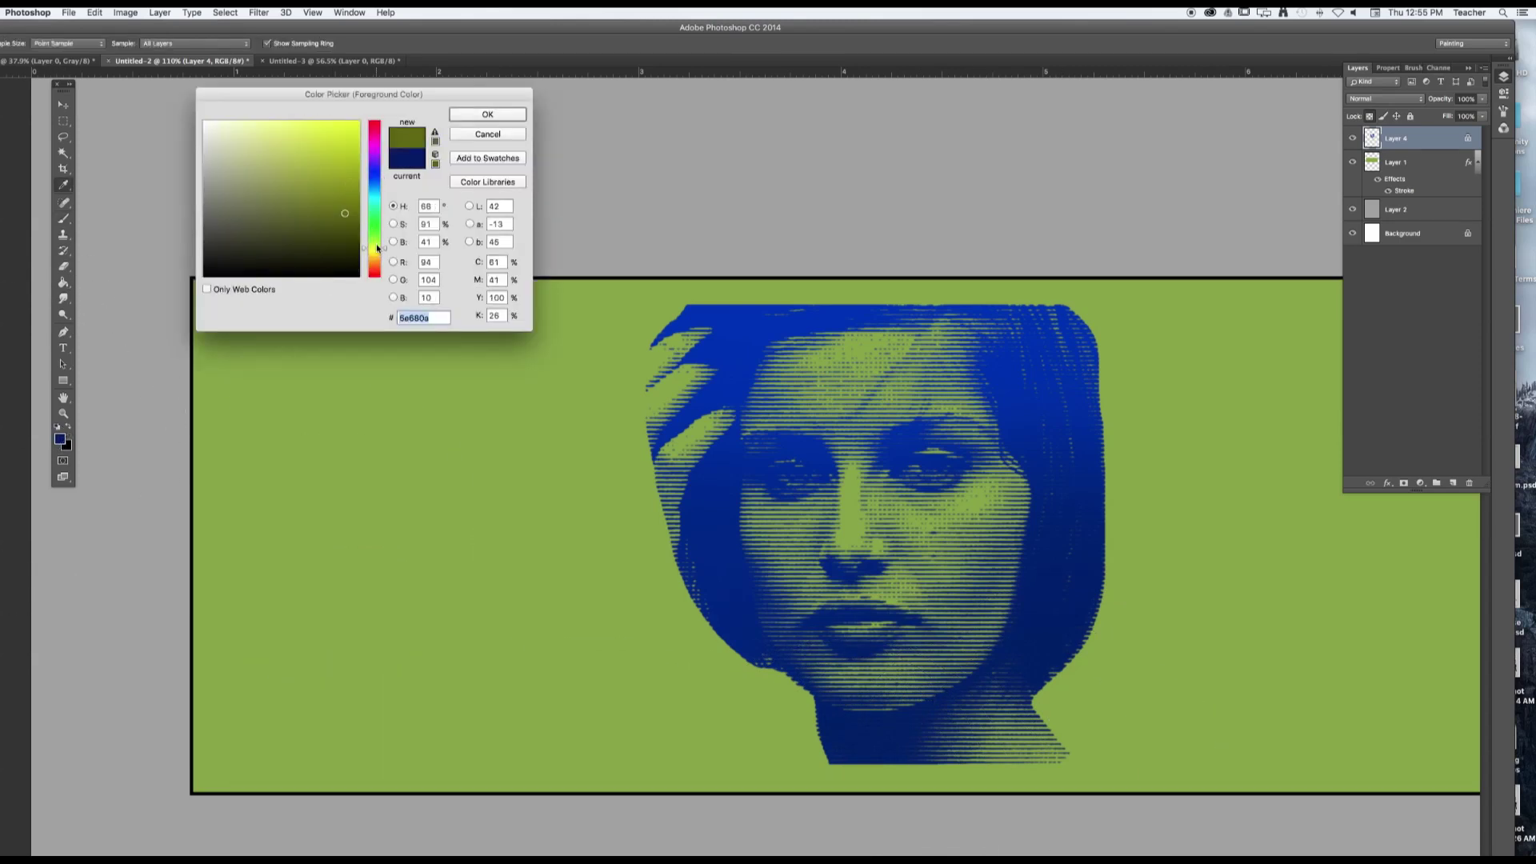
{"action": "left_click_drag", "start_coordinate": [378, 249], "coordinate": [326, 161]}
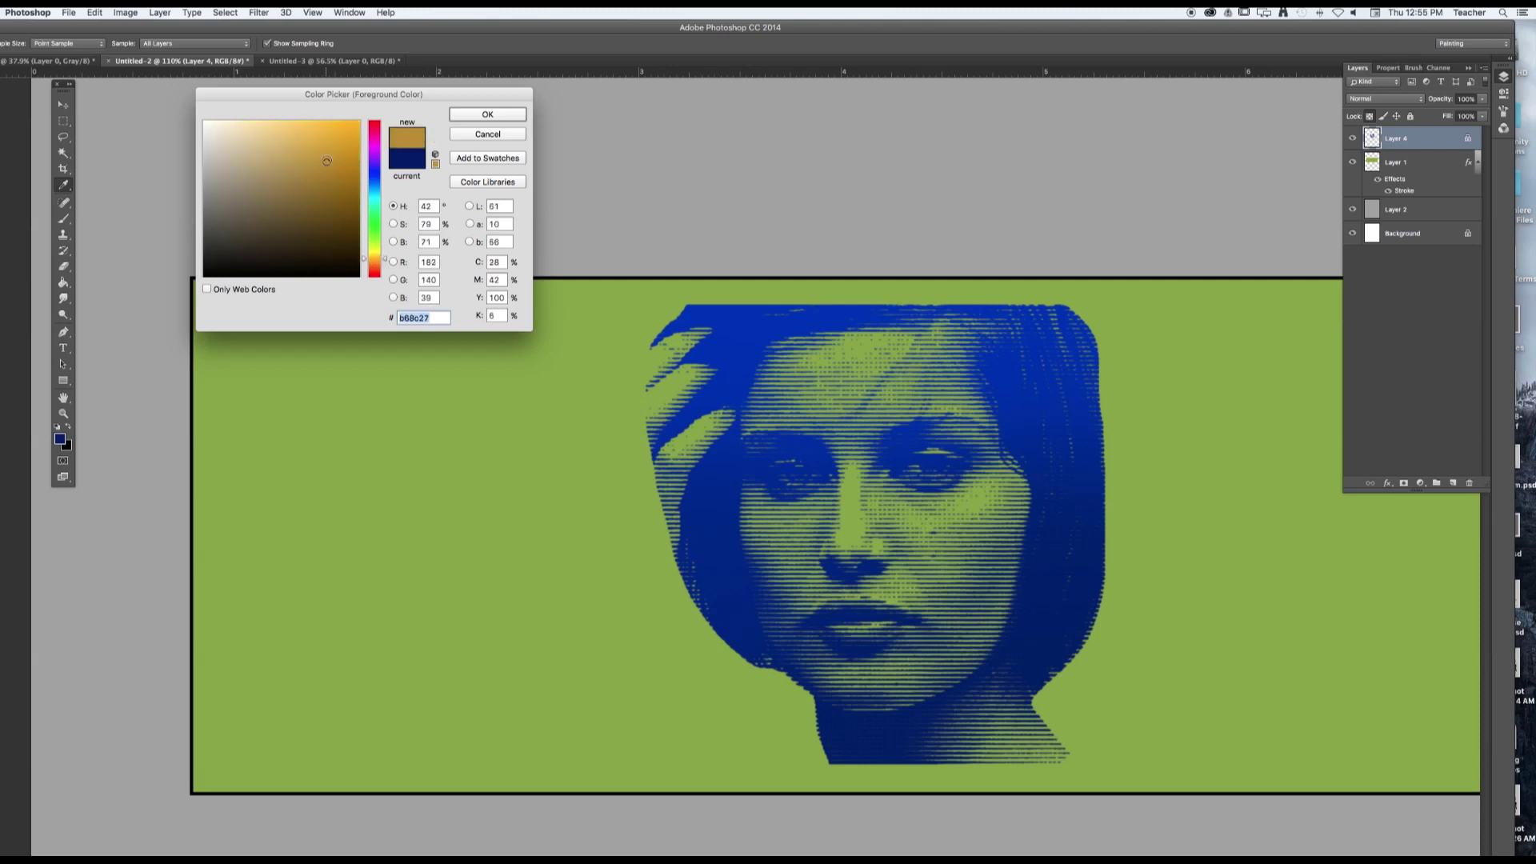
{"action": "left_click", "coordinate": [487, 114]}
{"action": "key", "text": "2"}
{"action": "mouse_move", "coordinate": [995, 206]}
{"action": "left_mouse_down"}
{"action": "mouse_move", "coordinate": [686, 247]}
{"action": "mouse_move", "coordinate": [720, 257]}
{"action": "mouse_move", "coordinate": [610, 286]}
{"action": "mouse_move", "coordinate": [863, 295]}
{"action": "mouse_move", "coordinate": [645, 583]}
{"action": "mouse_move", "coordinate": [680, 515]}
{"action": "mouse_move", "coordinate": [608, 377]}
{"action": "mouse_move", "coordinate": [904, 368]}
{"action": "mouse_move", "coordinate": [480, 446]}
{"action": "left_mouse_up"}
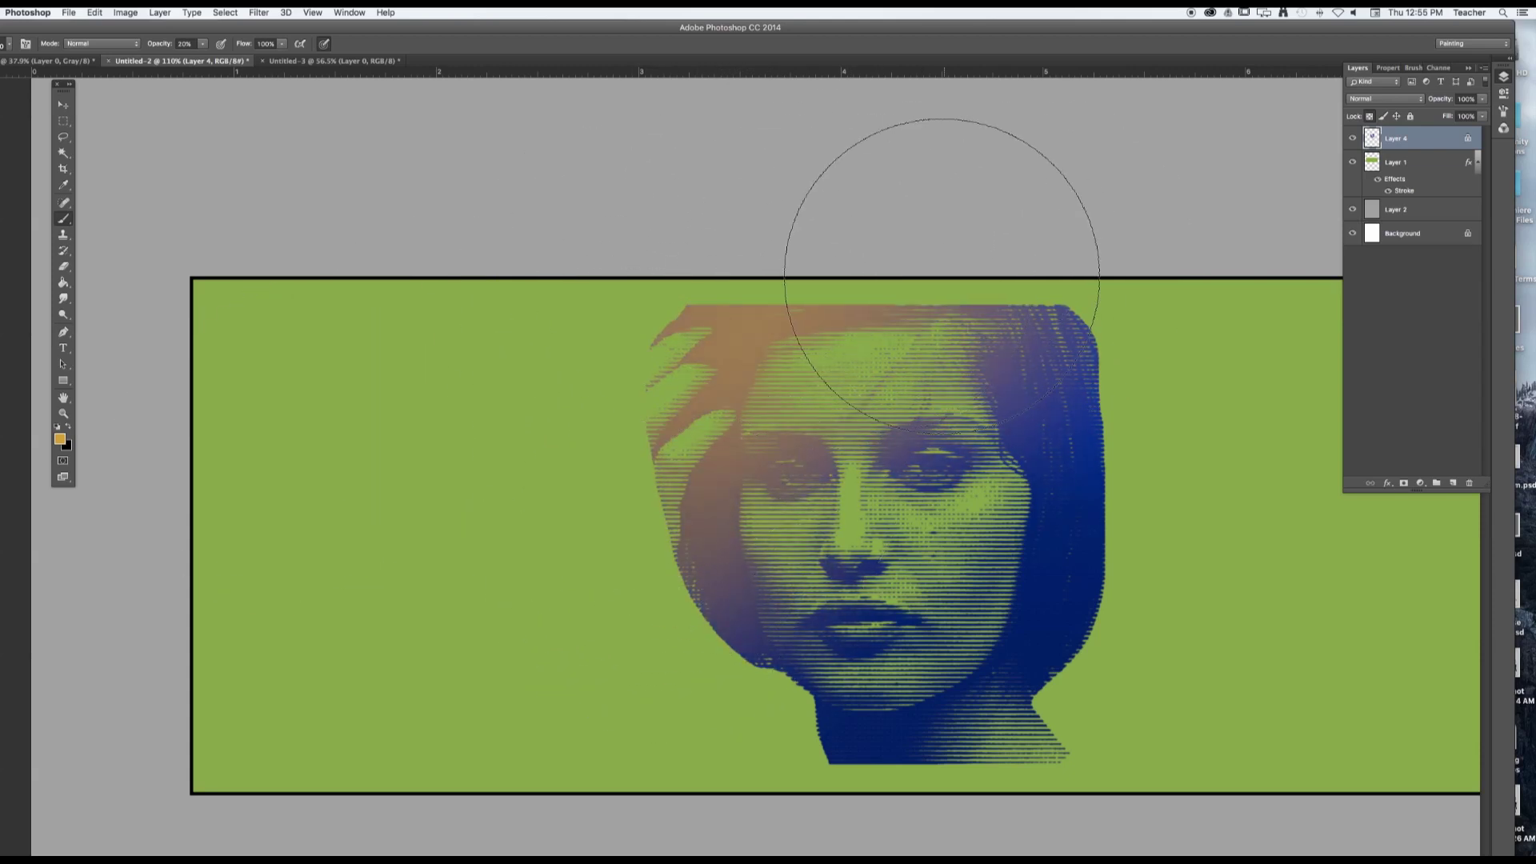
{"action": "key", "text": "z"}
{"action": "left_click", "coordinate": [605, 509]}
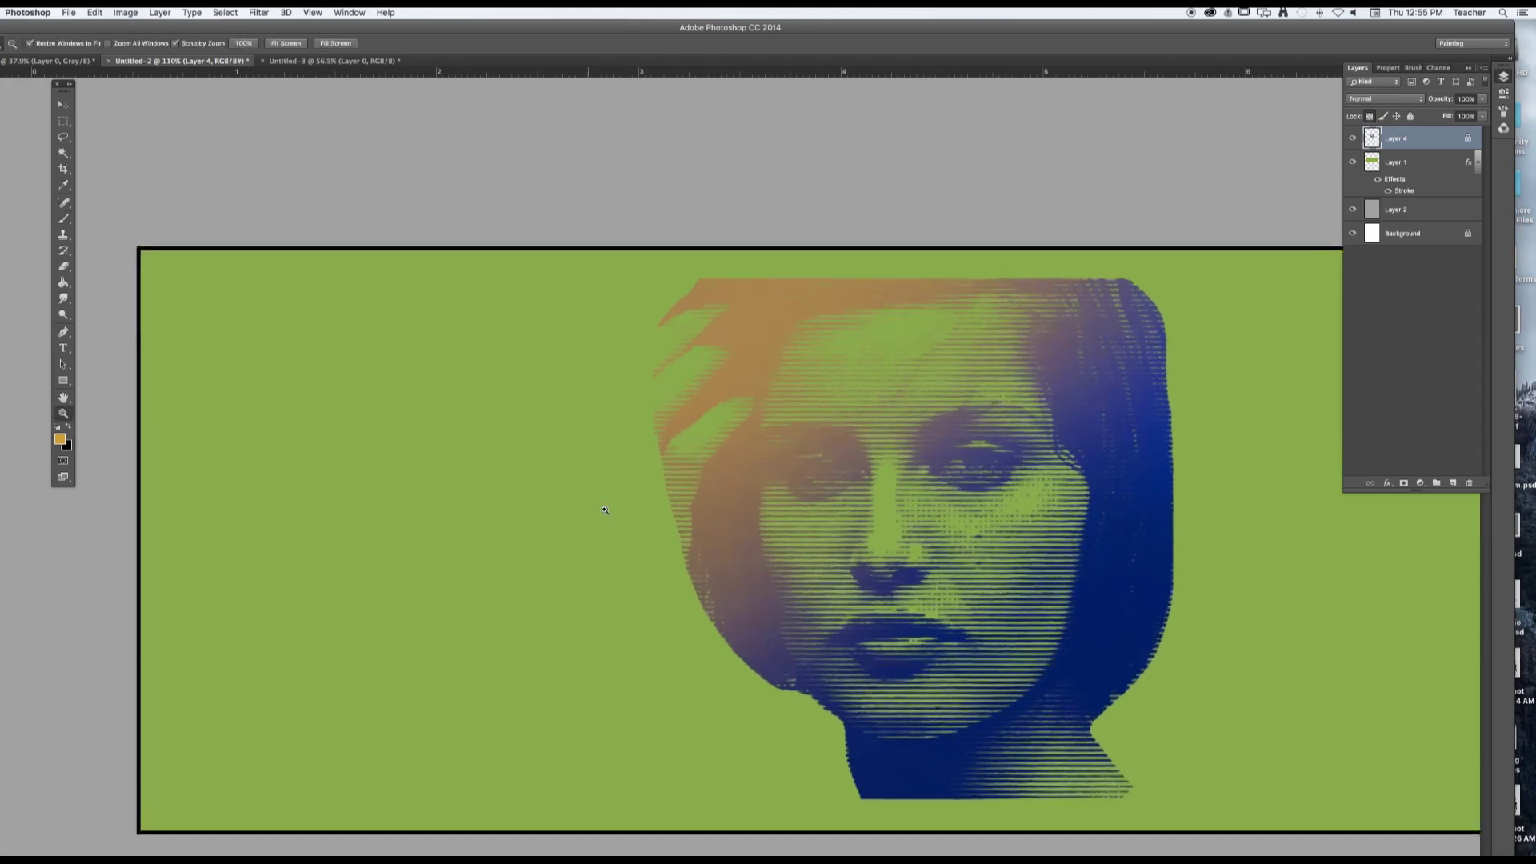
{"action": "left_click_drag", "start_coordinate": [1037, 371], "coordinate": [1016, 365]}
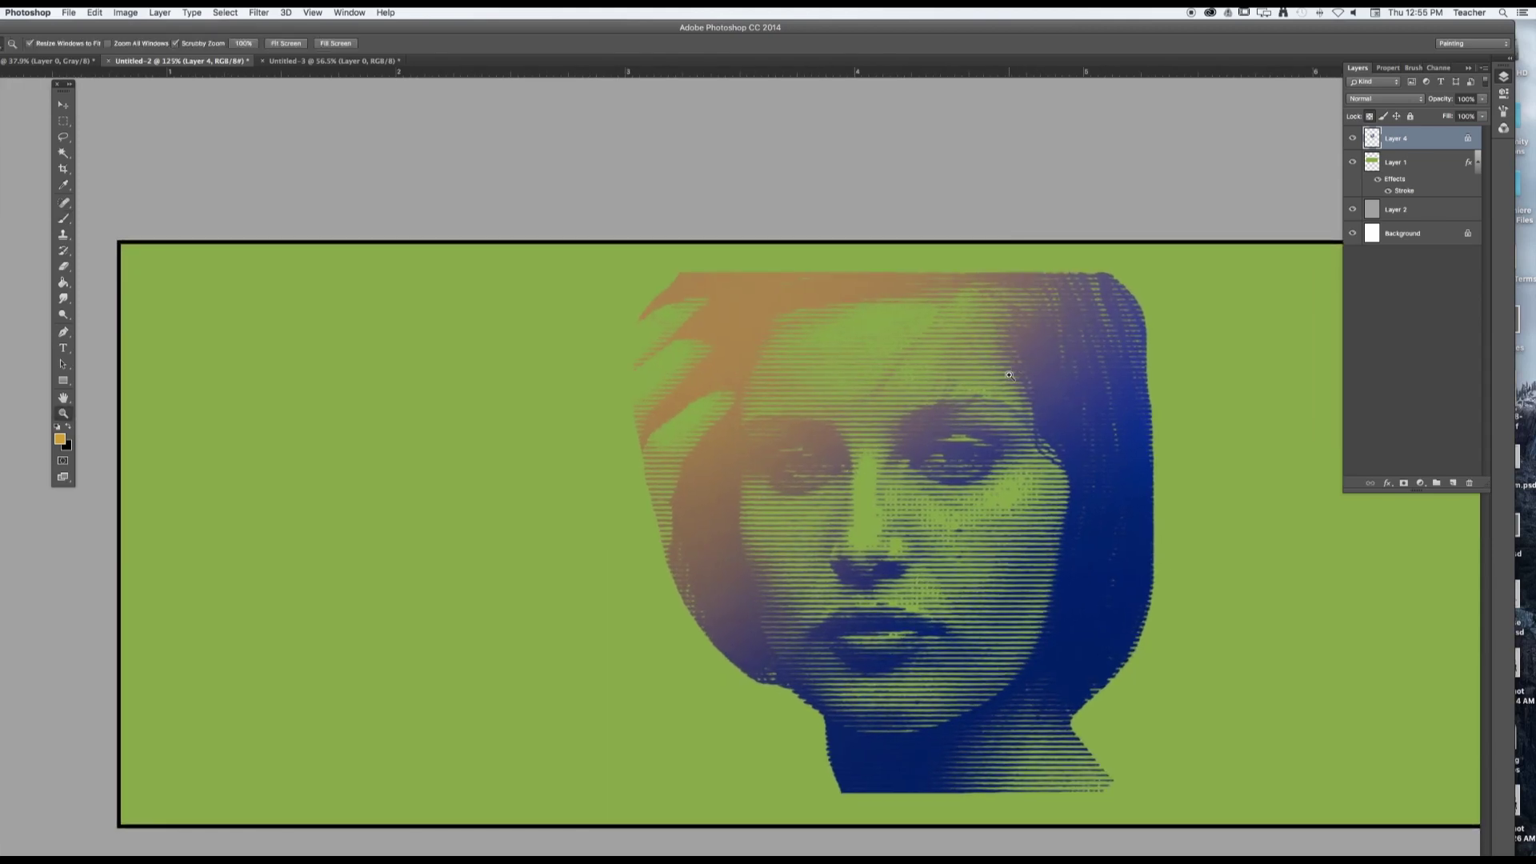